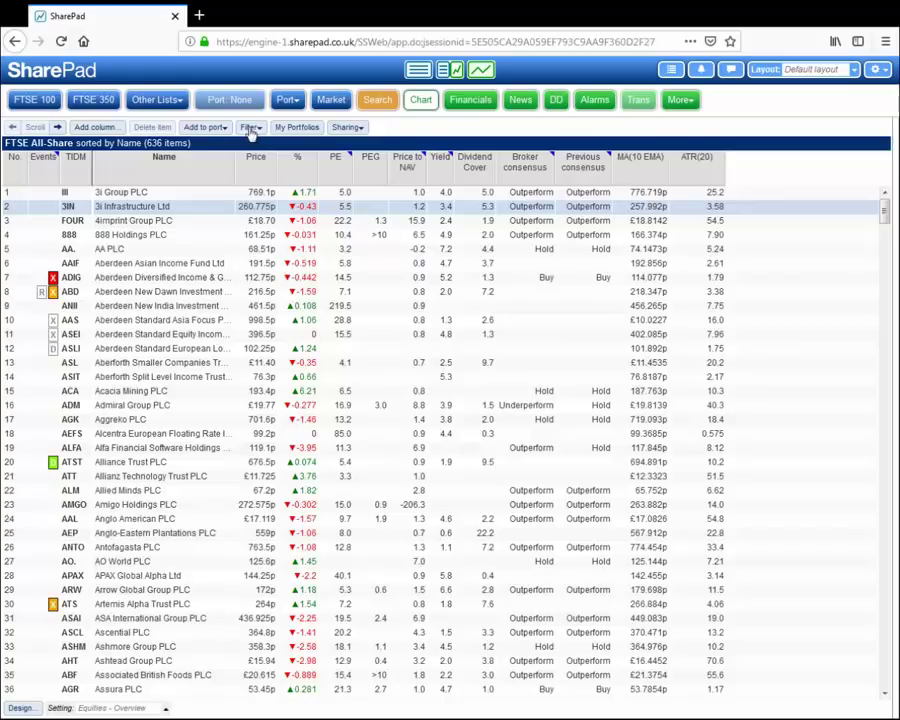
Open the 3i Infrastructure chart and set its RSI indicator's shown levels to 30, 50, 70.
click(481, 71)
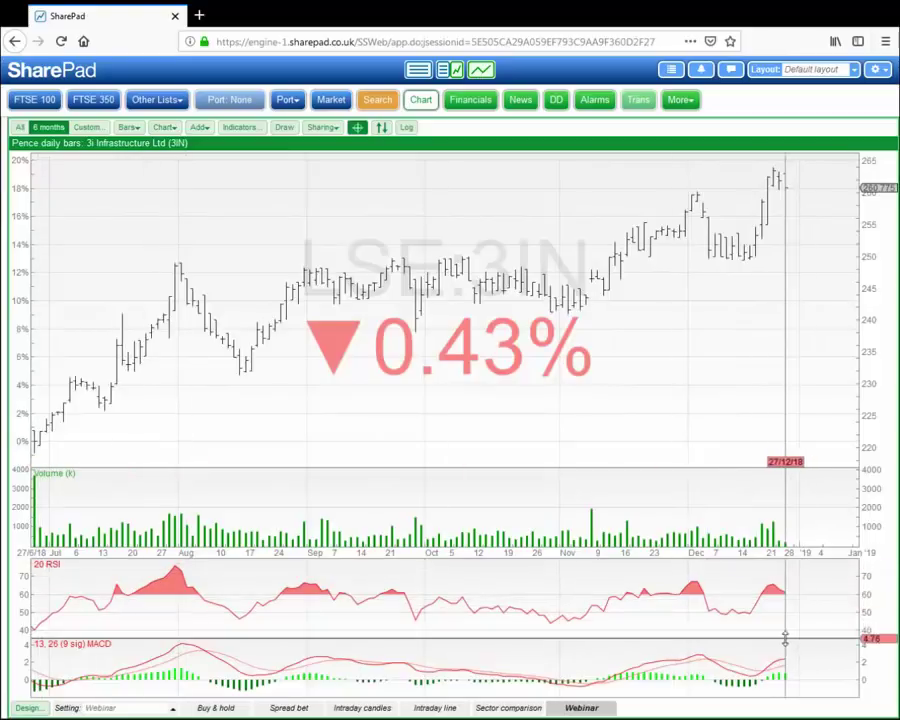
click(226, 126)
click(610, 134)
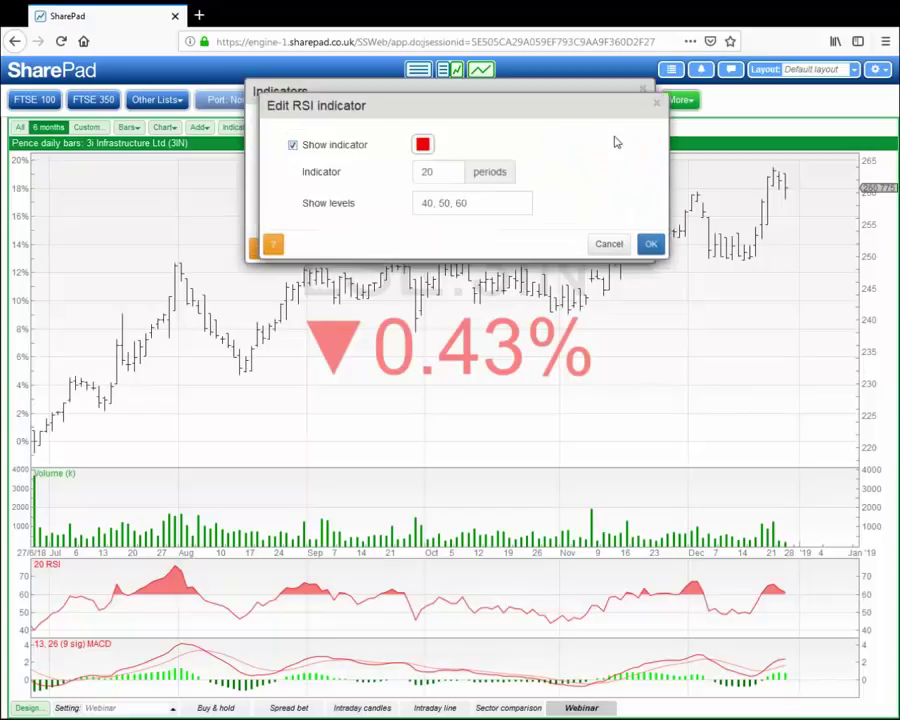
drag(426, 202, 424, 197)
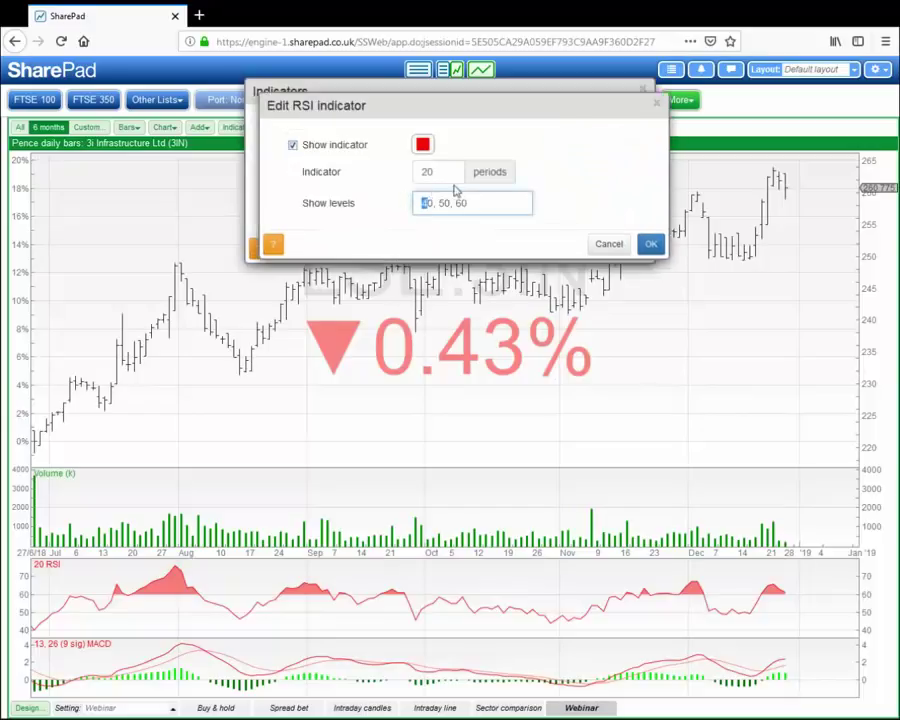
text(3)
double_click(457, 202)
text(70)
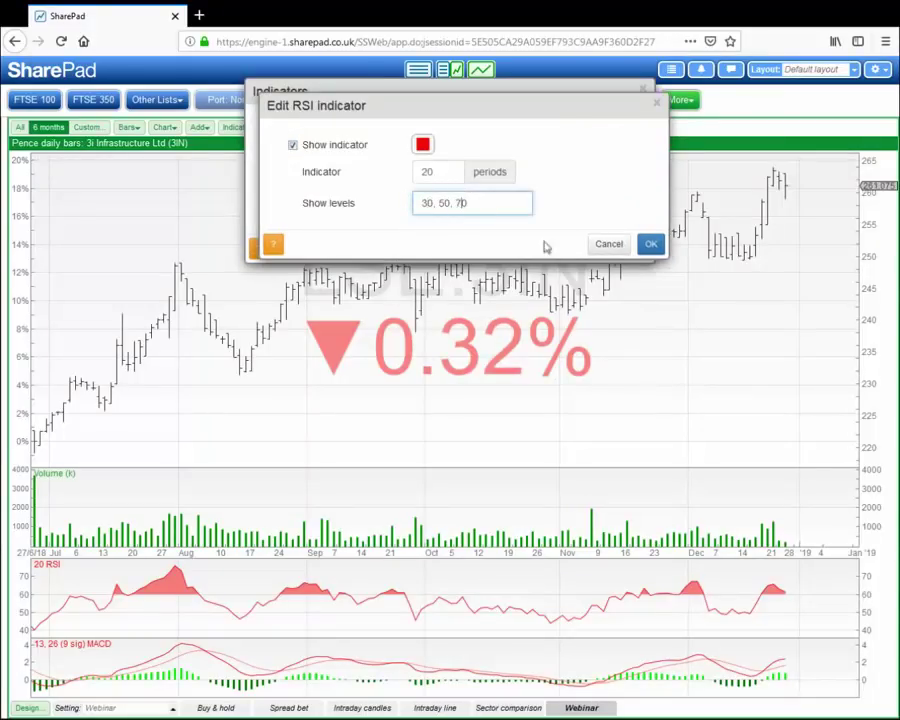
click(649, 244)
click(636, 248)
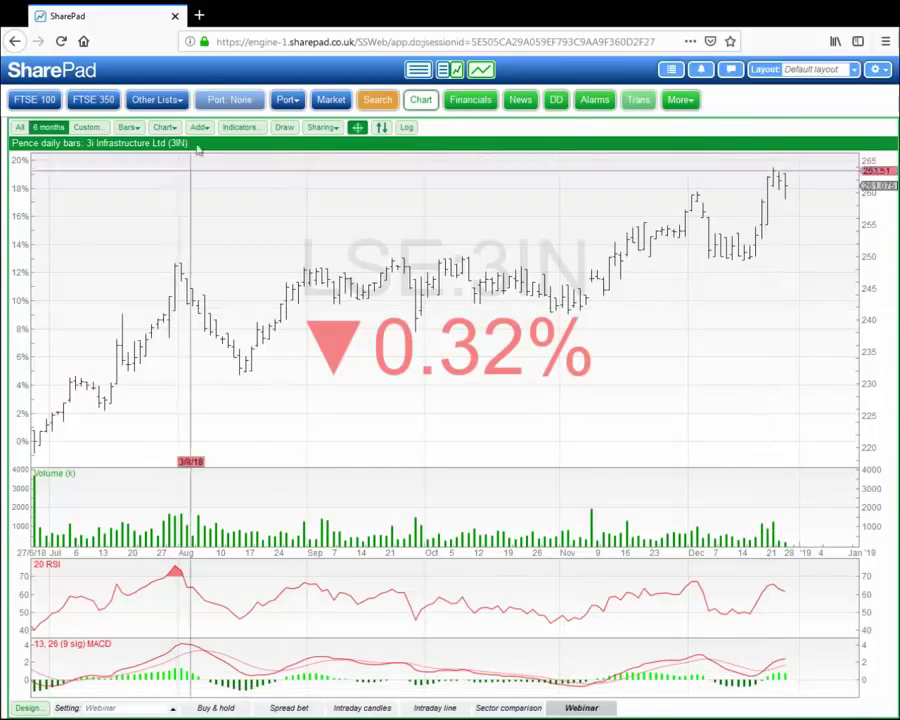
Return to the FTSE All-Share list and apply a new filter named "Trend reversal" to it.
click(419, 71)
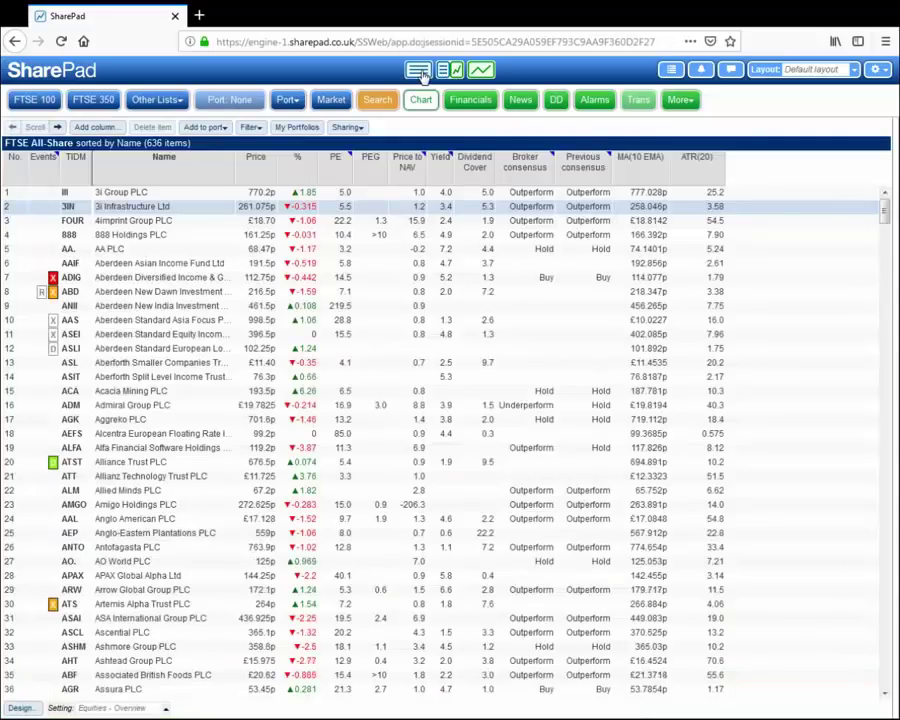
click(251, 129)
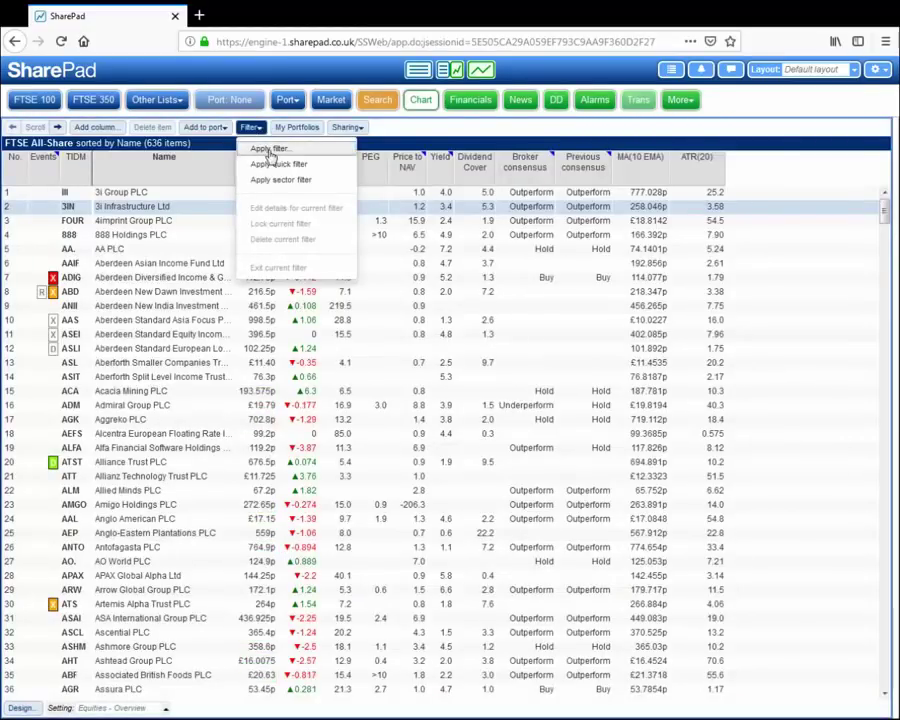
click(270, 150)
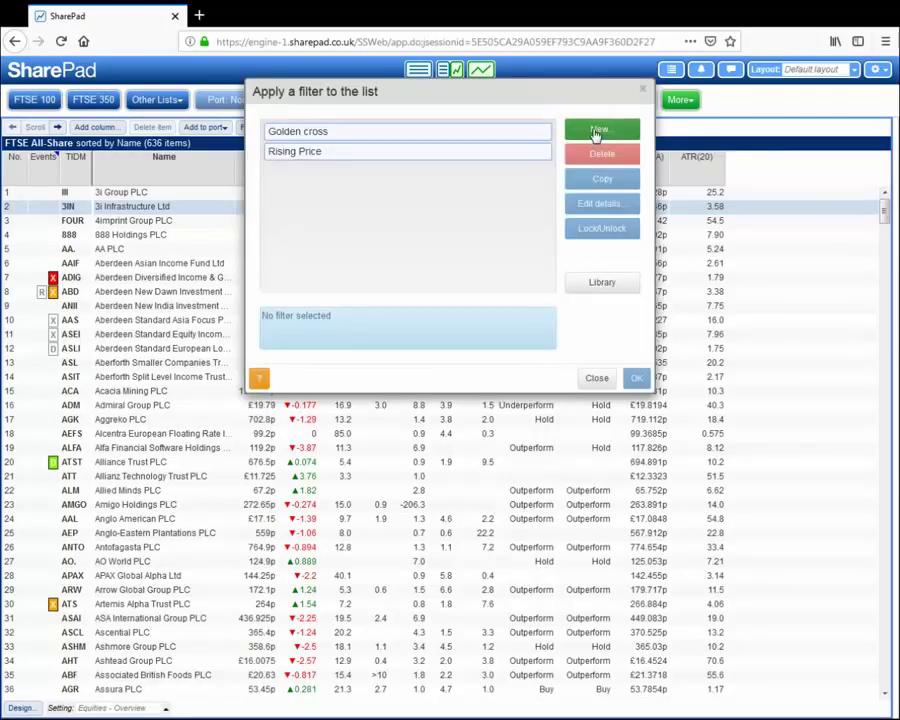
click(598, 130)
text(Trend reversal)
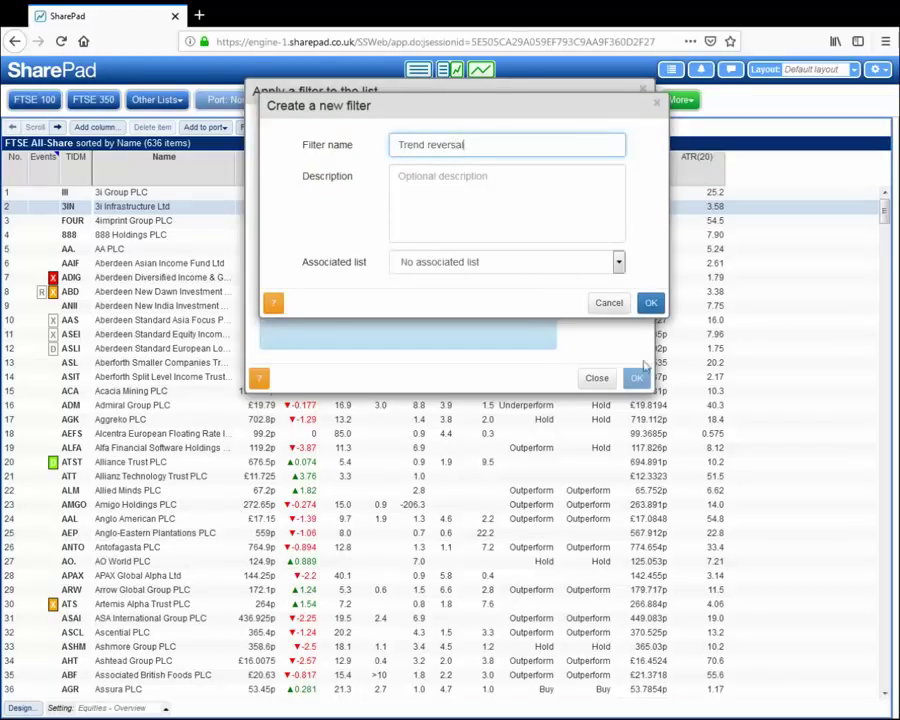
click(650, 302)
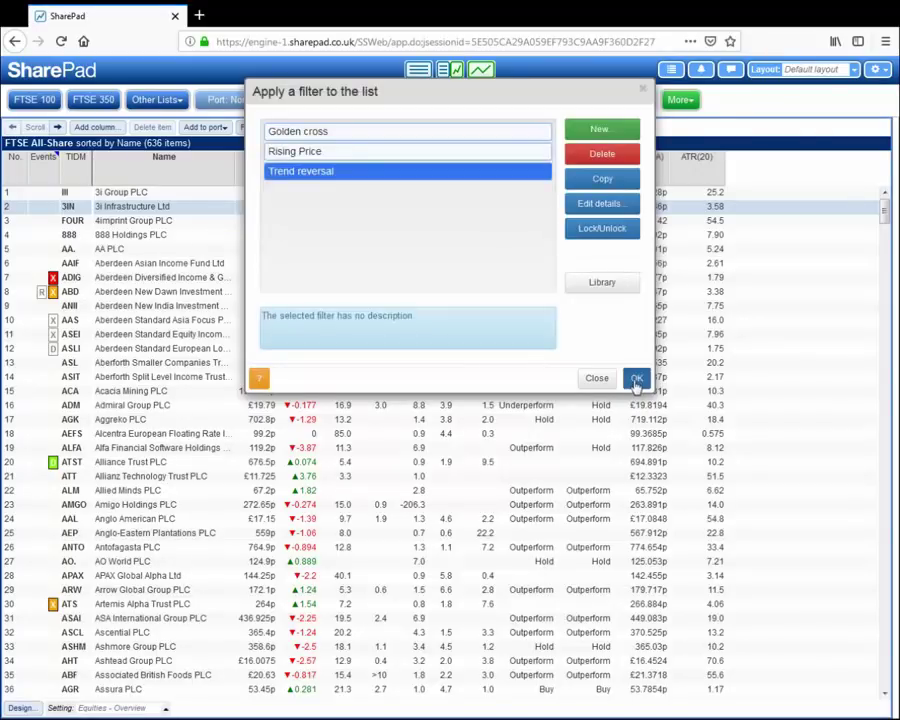
click(636, 380)
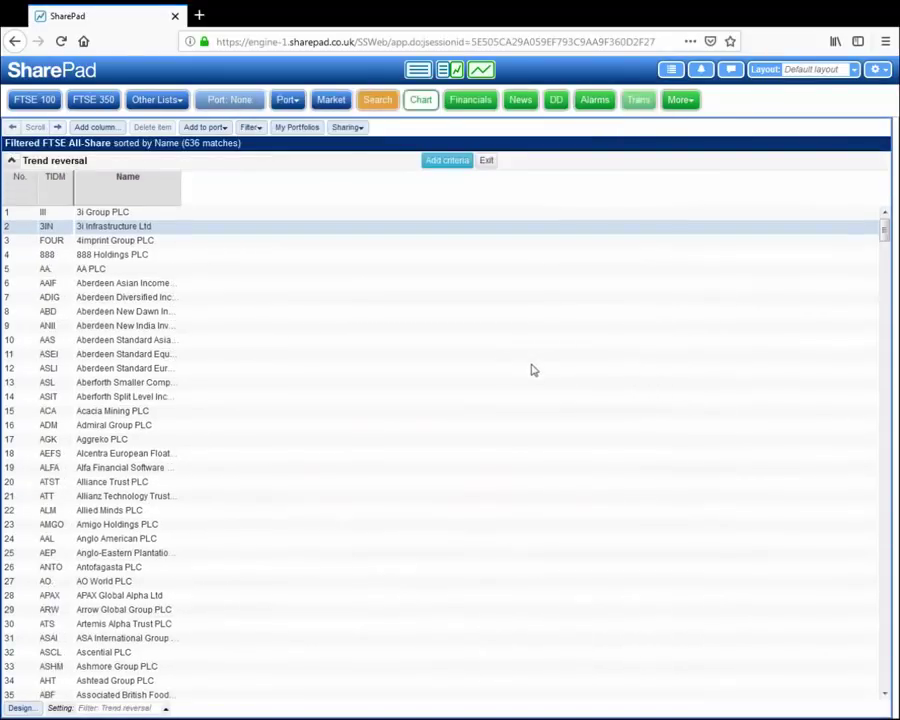
Add a daily 20-period RSI latest-value criterion to the filter with a maximum of 30 and apply it.
click(444, 169)
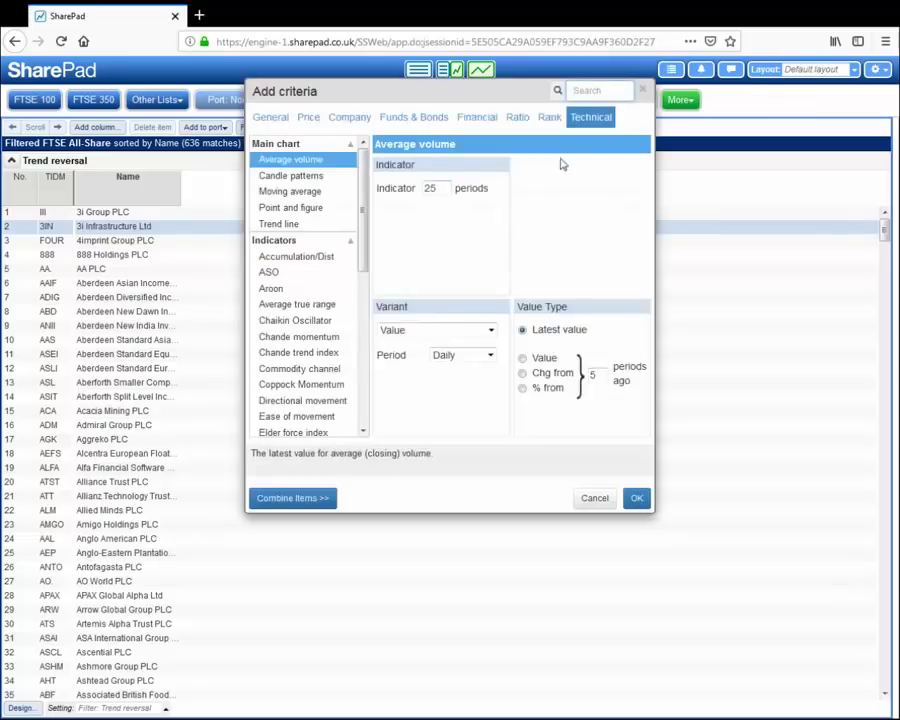
drag(364, 255, 364, 345)
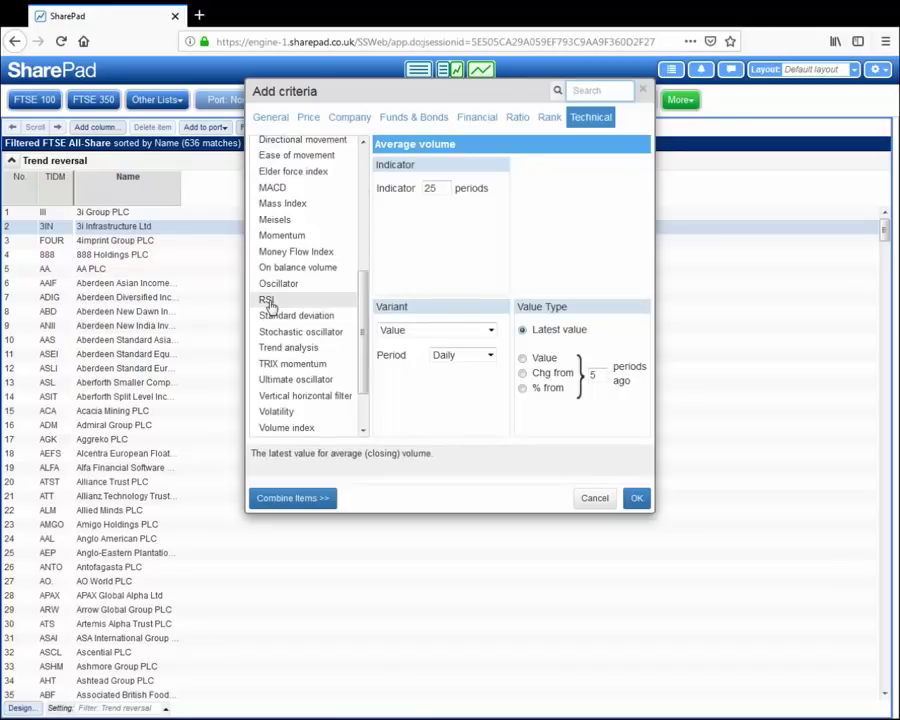
click(270, 302)
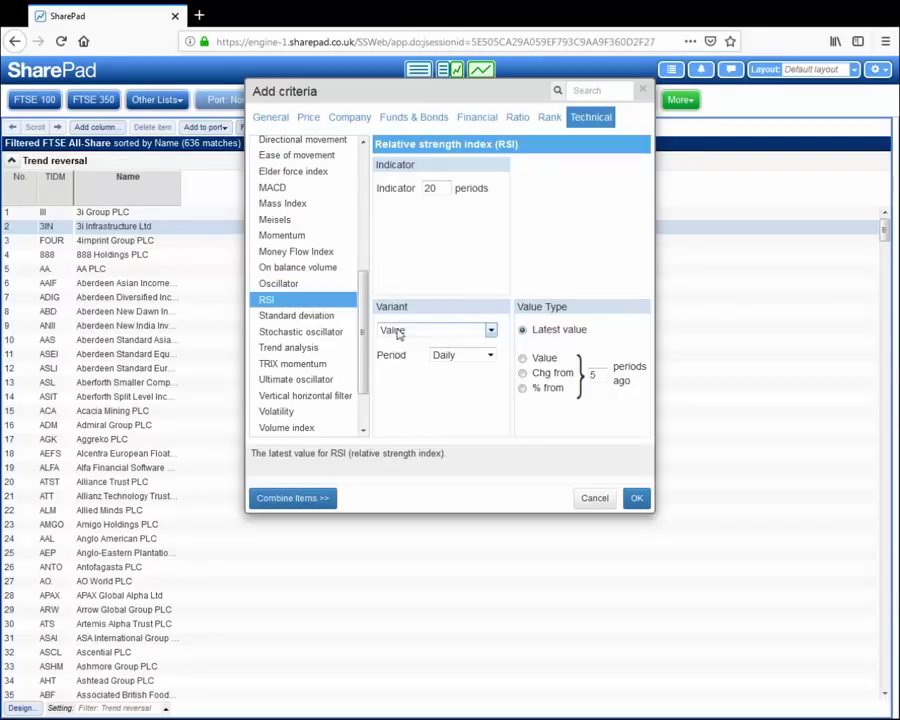
click(638, 499)
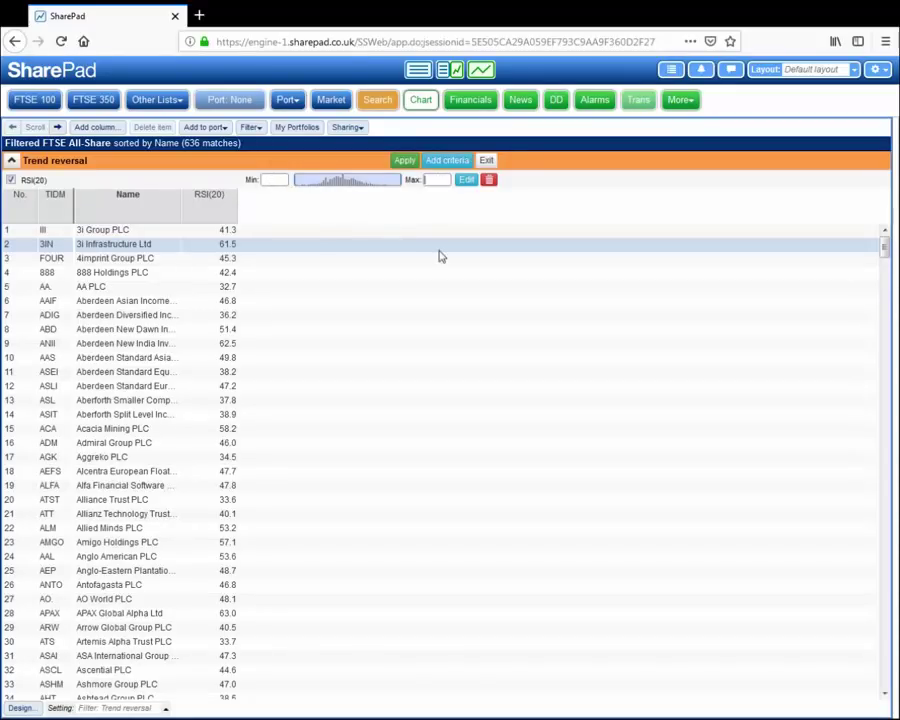
text(30)
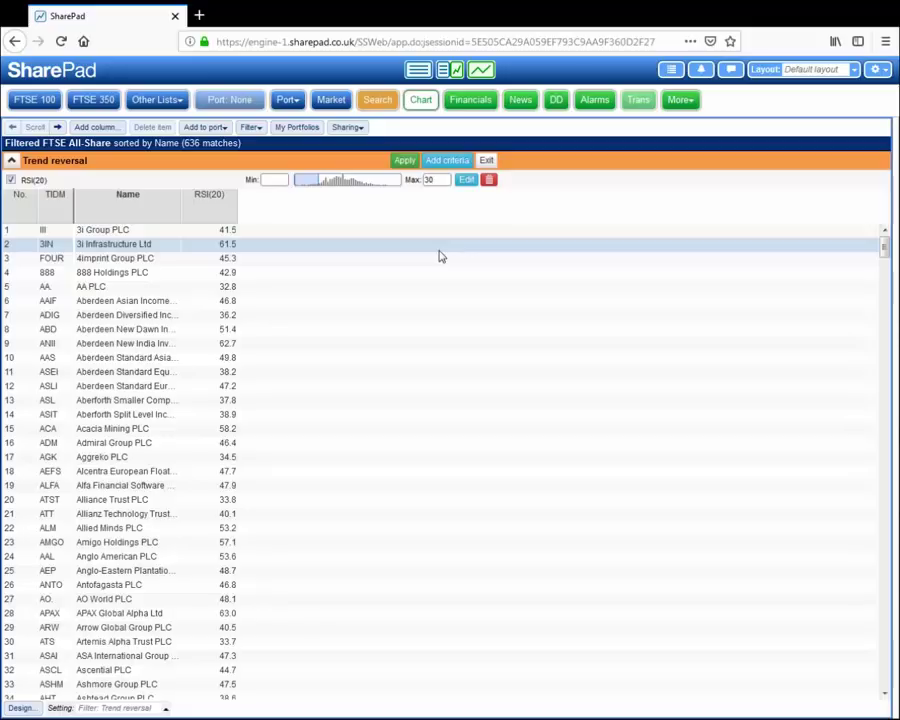
click(401, 165)
click(402, 163)
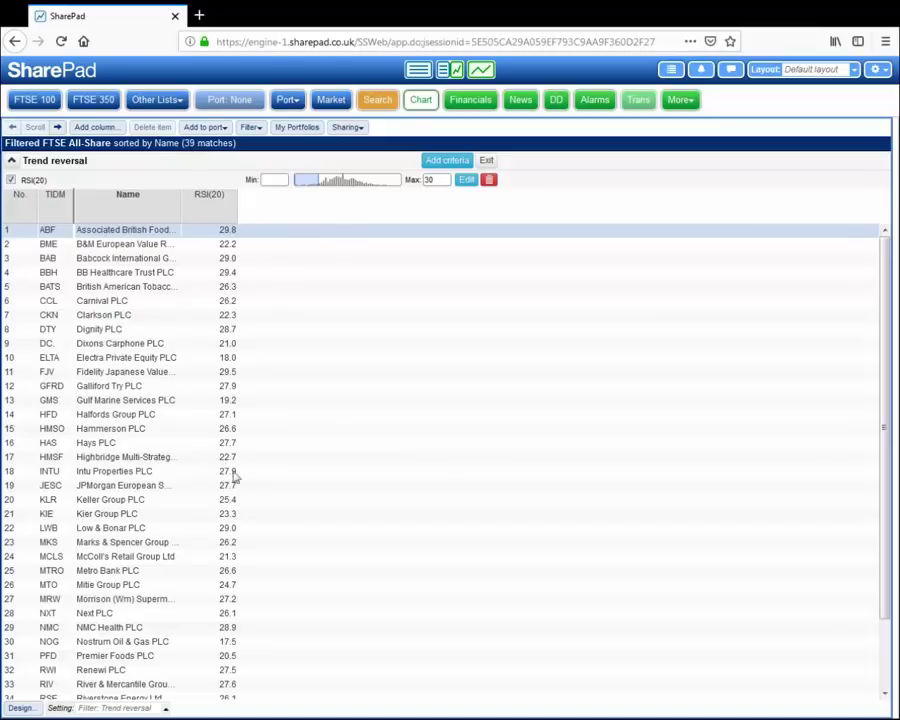
Add and apply a daily MACD (13, 26, 9) criterion for the main line crossed above the signal, looking back 1 period.
click(440, 166)
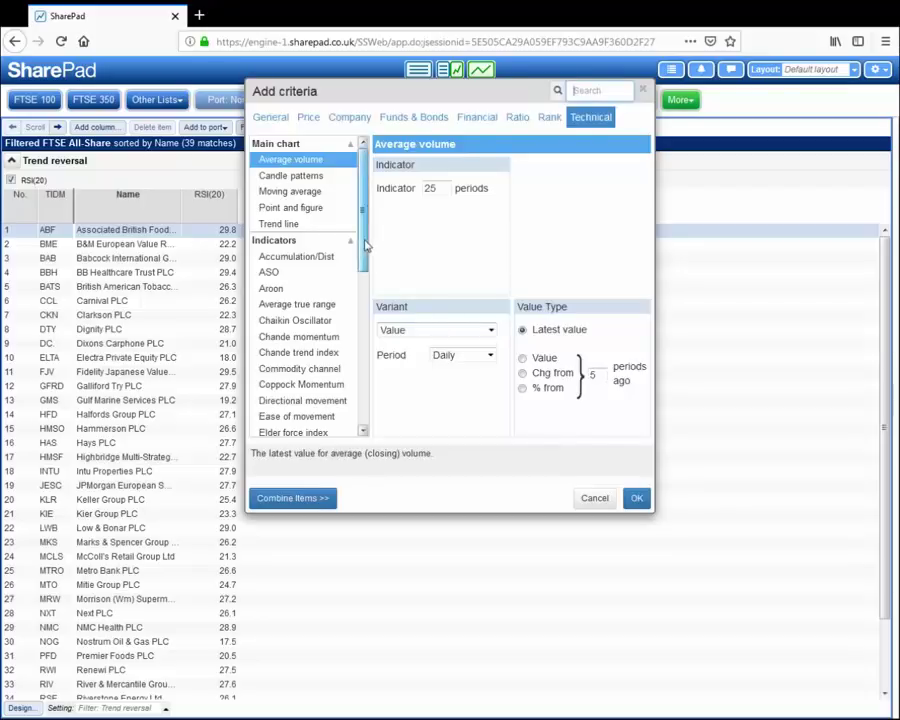
drag(366, 250, 360, 295)
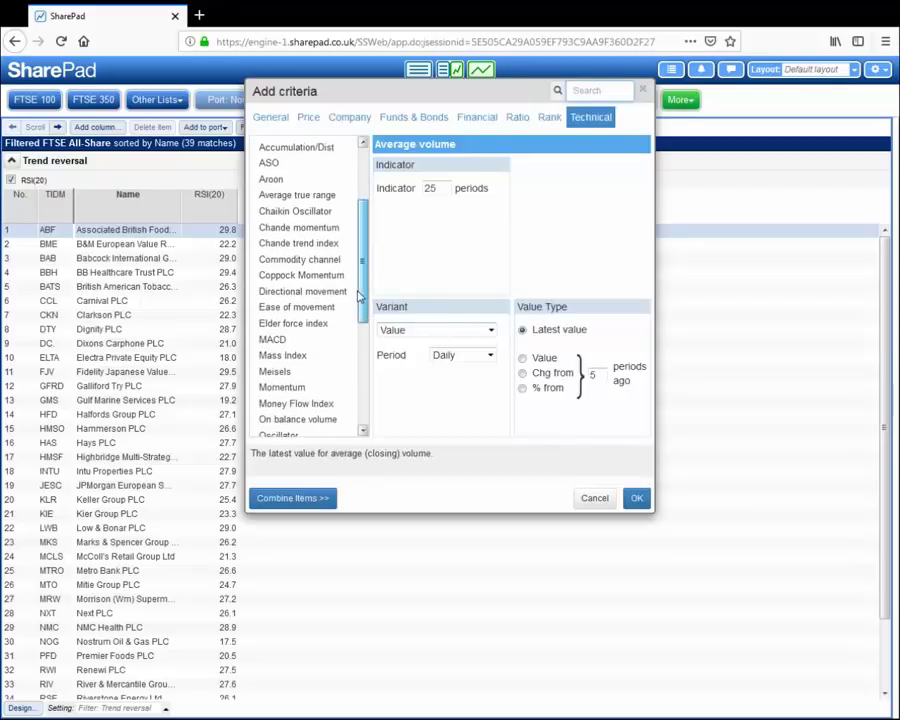
click(270, 341)
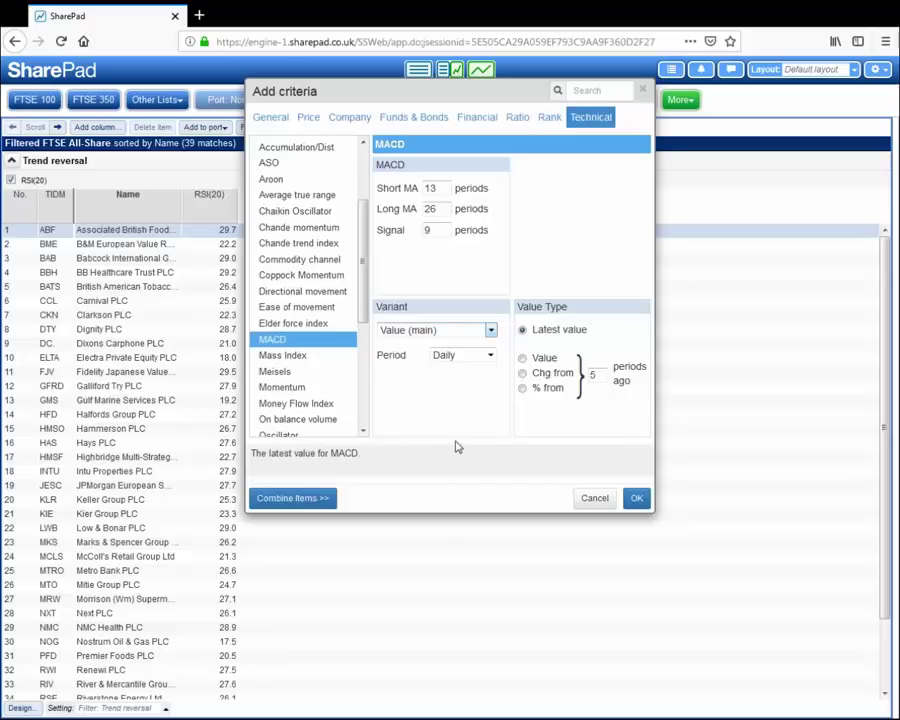
key(Down)
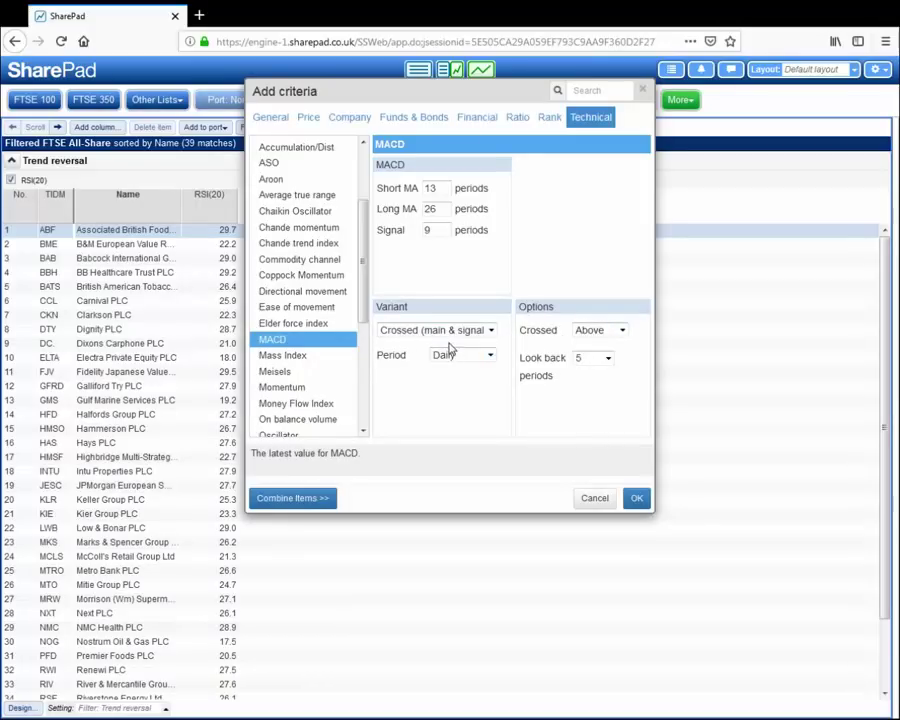
click(605, 333)
click(598, 350)
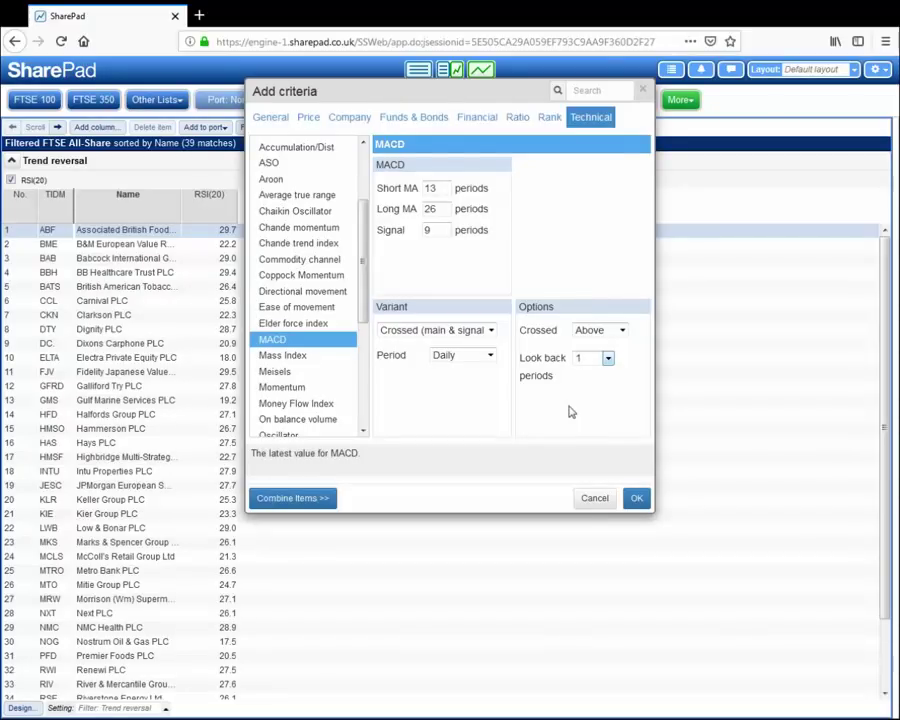
click(638, 498)
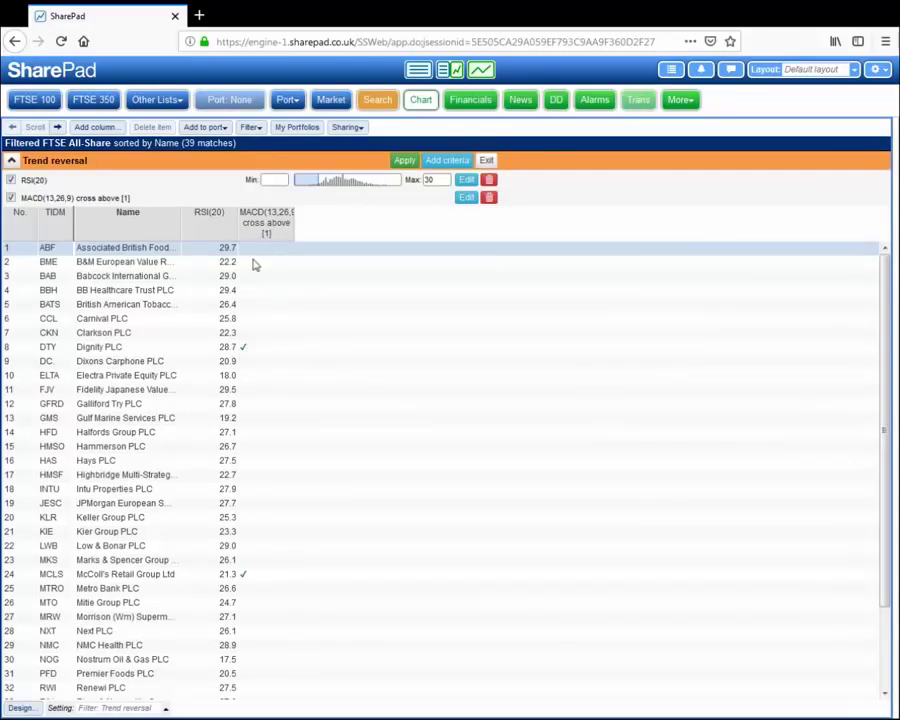
click(245, 350)
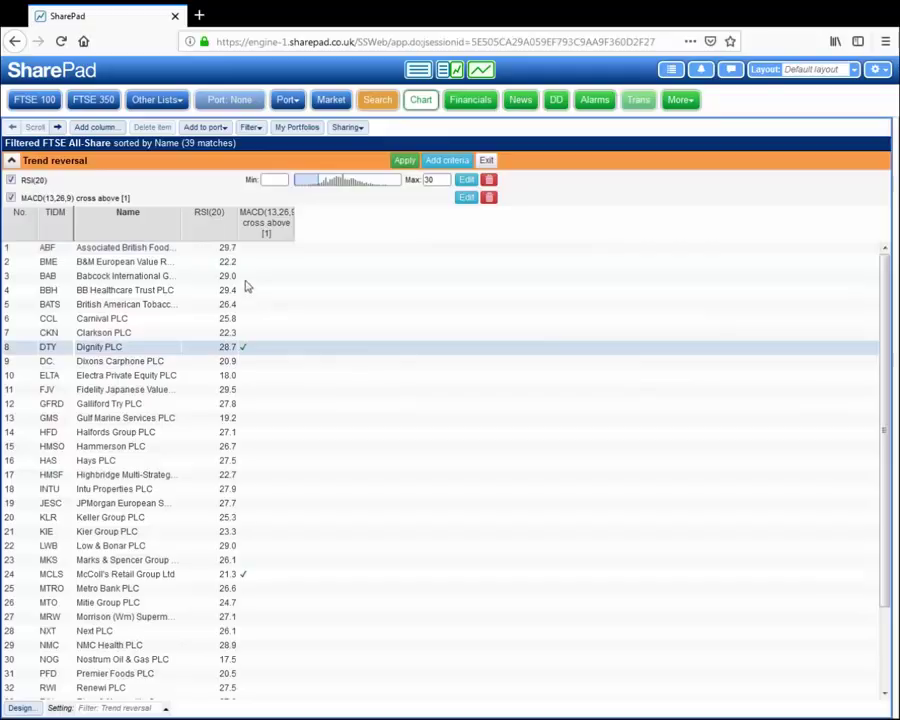
click(248, 263)
click(250, 349)
click(405, 162)
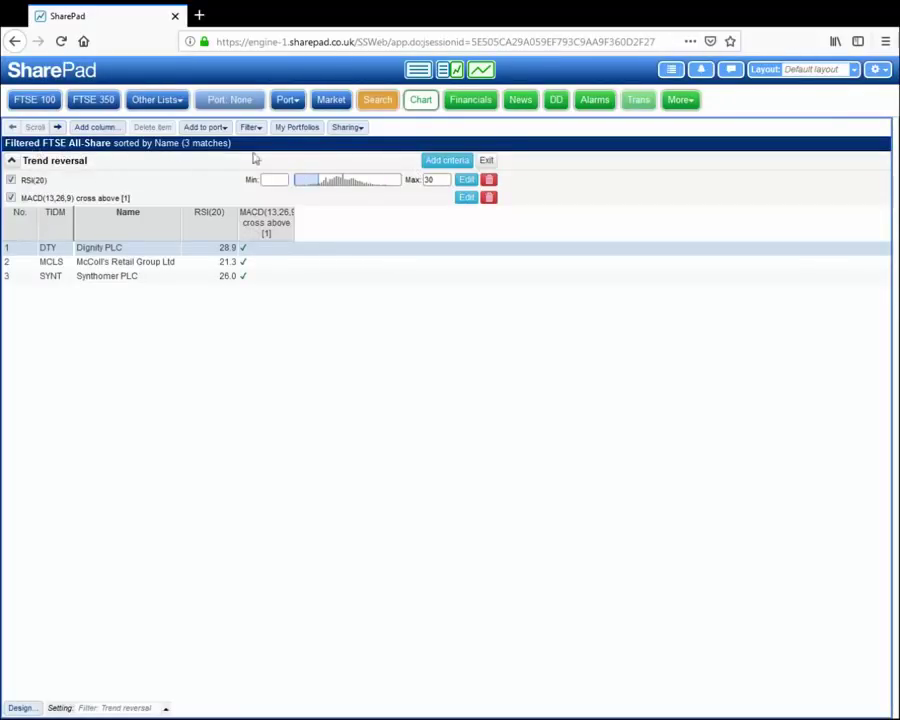
Add a daily MACD (13, 26, 9) main latest-value criterion with a maximum of 0 and apply it.
click(446, 162)
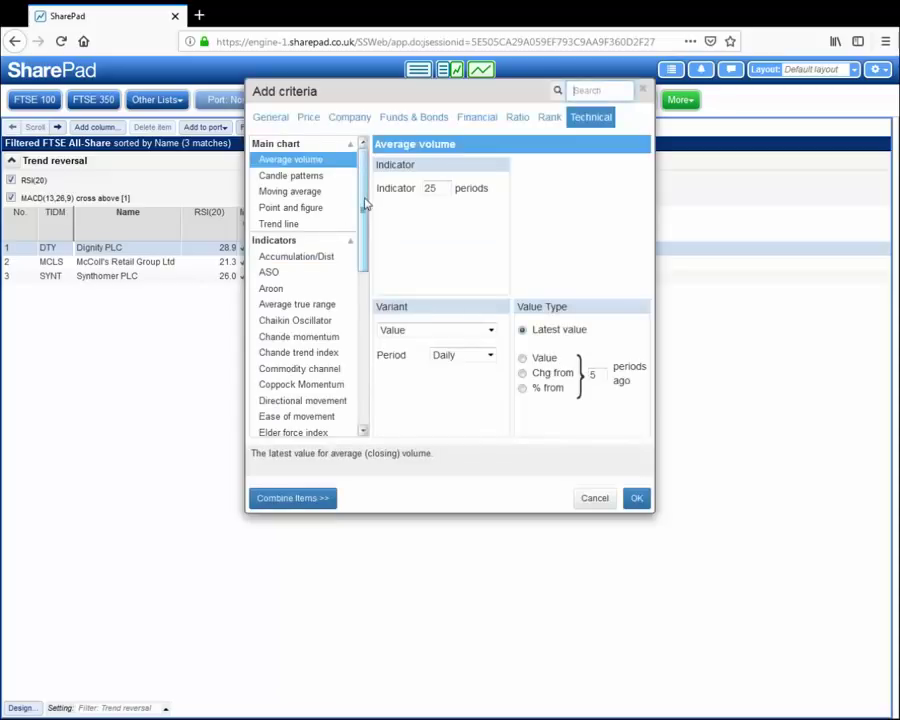
drag(364, 203, 360, 283)
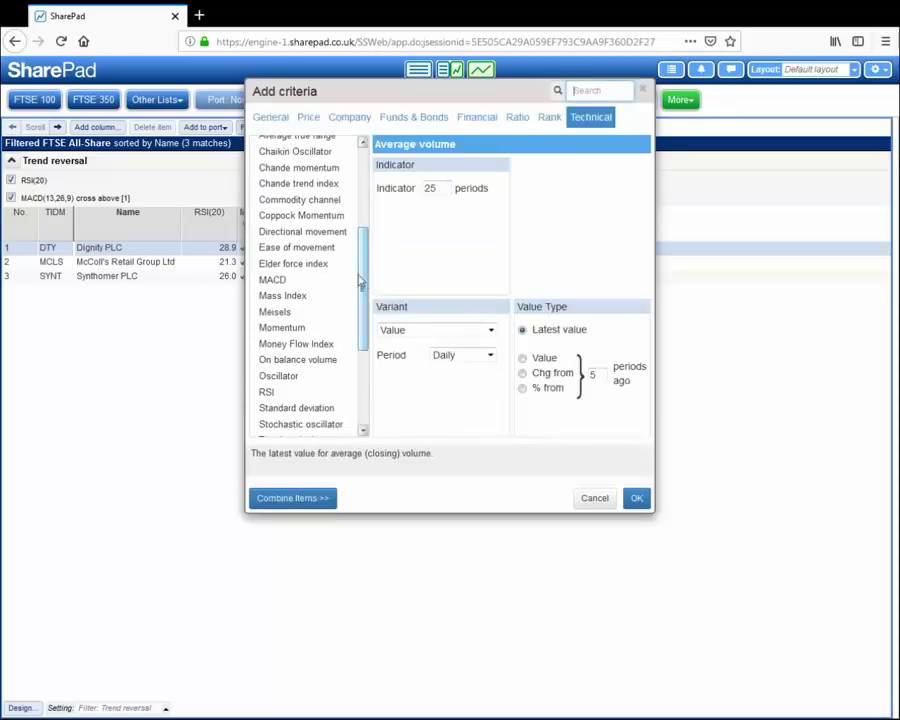
click(276, 284)
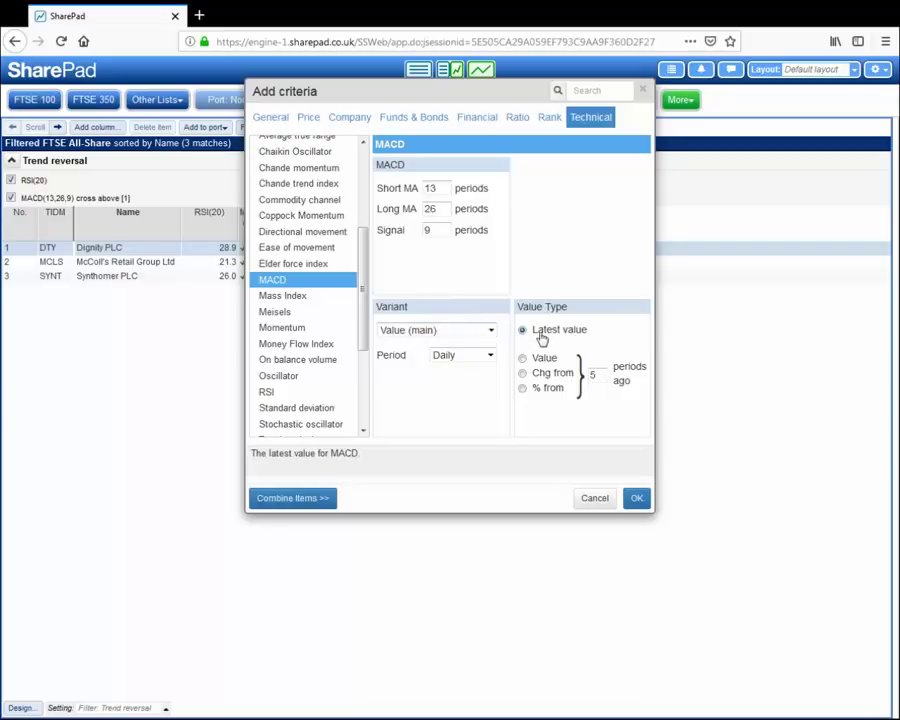
click(637, 502)
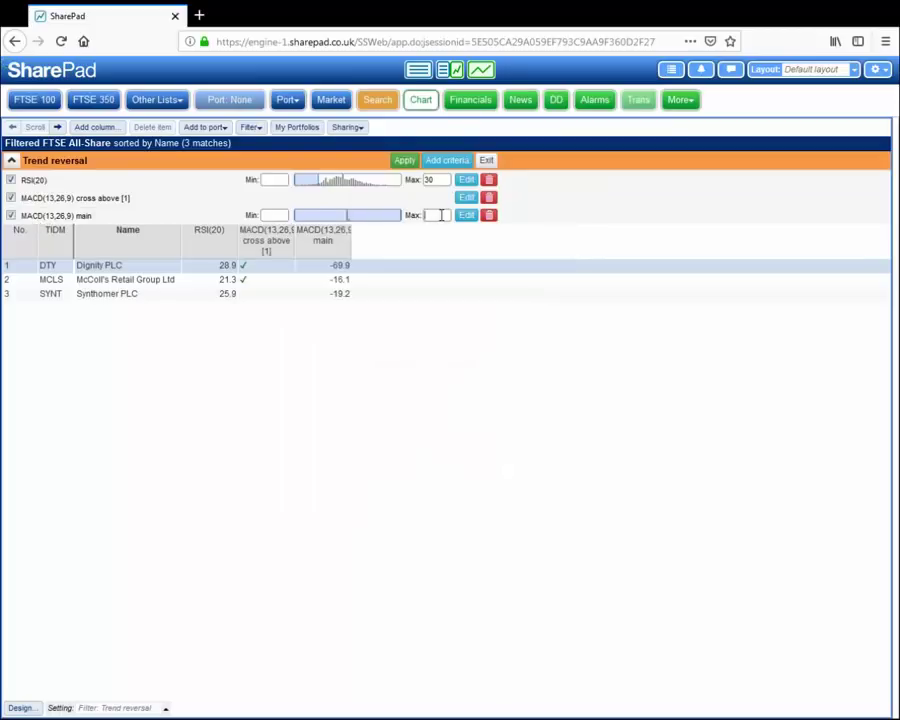
text(0)
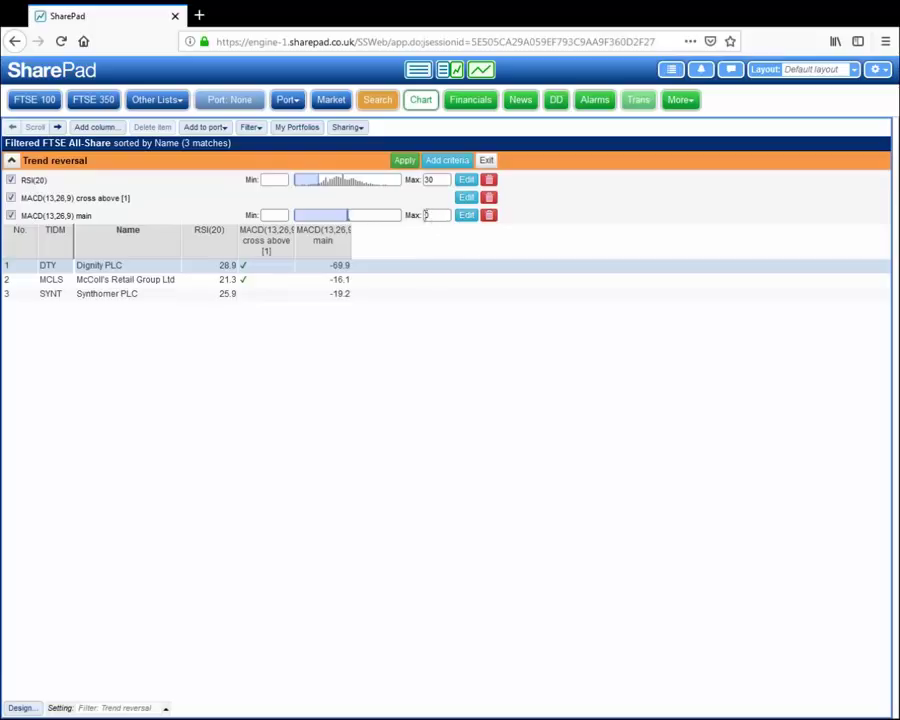
click(405, 160)
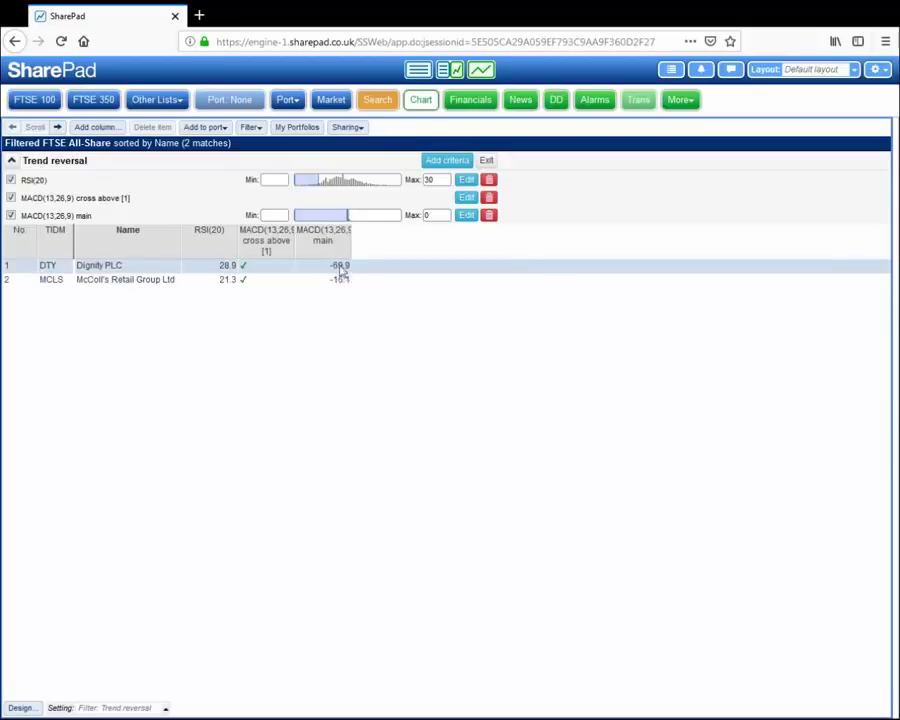
Show Dignity PLC's chart beside the filtered list and zoom in on the period from late November 2018 onward.
click(340, 282)
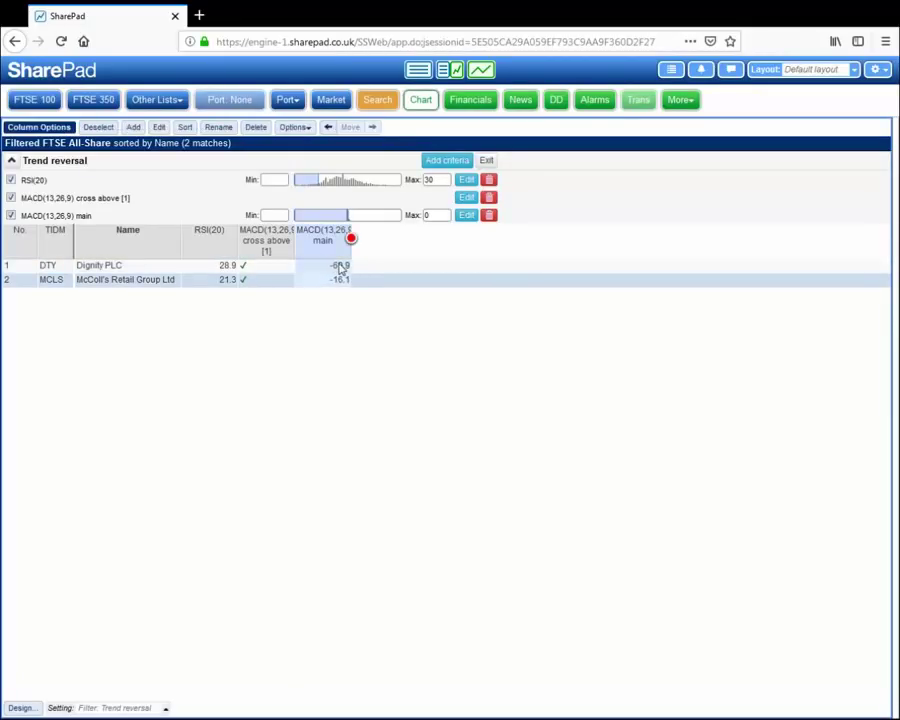
click(340, 267)
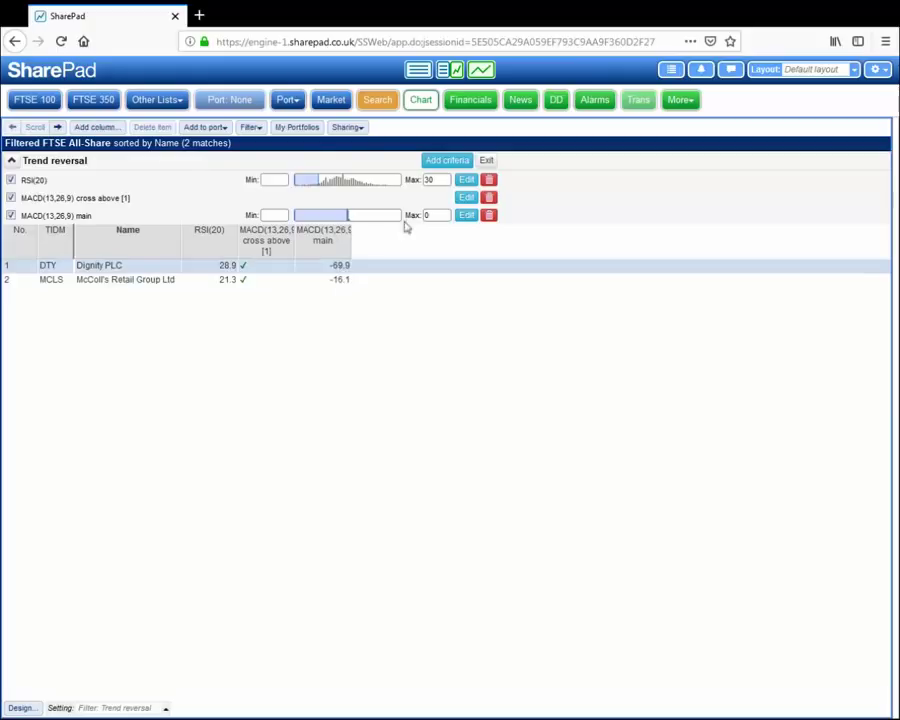
click(454, 73)
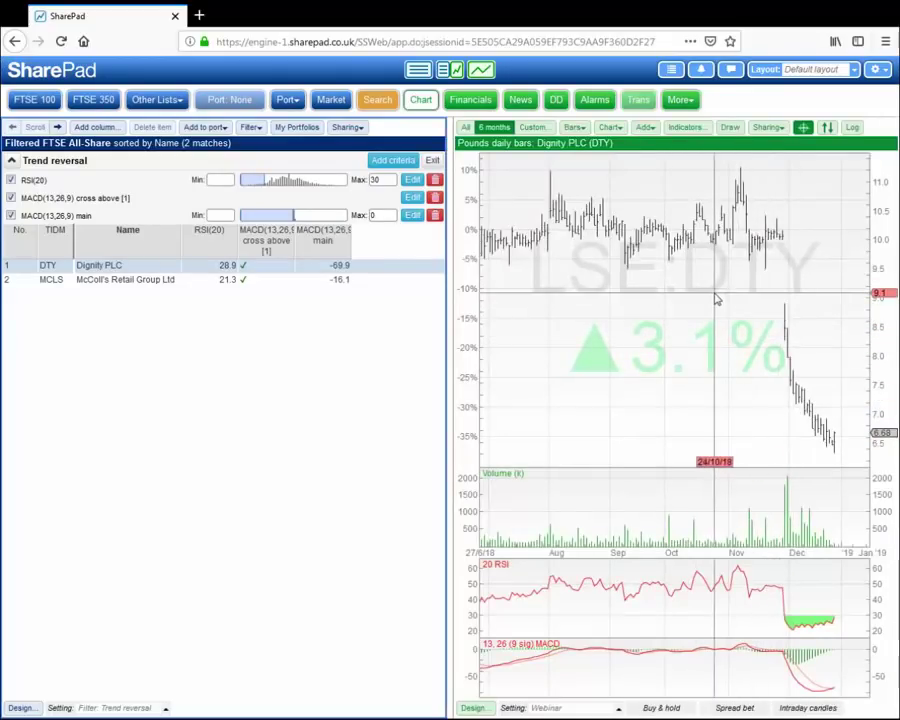
drag(717, 298, 811, 306)
mouse_move(634, 298)
mouse_down()
mouse_move(637, 342)
mouse_move(805, 343)
mouse_up()
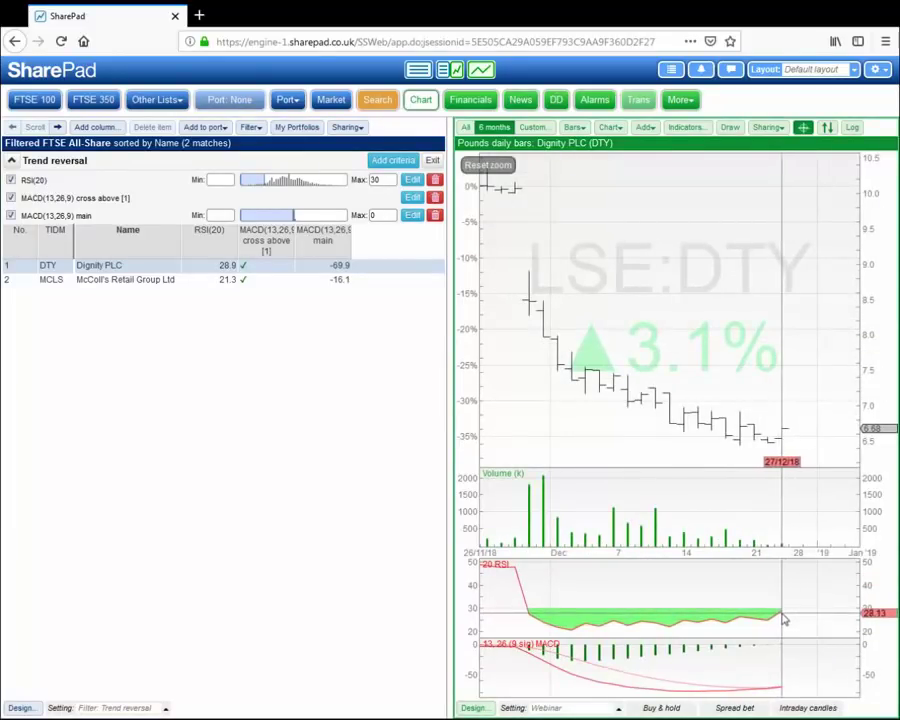
Zoom in on Dignity PLC's chart from 19 December 2018 onward to examine the RSI and MACD, and reset the zoom.
drag(722, 653, 793, 662)
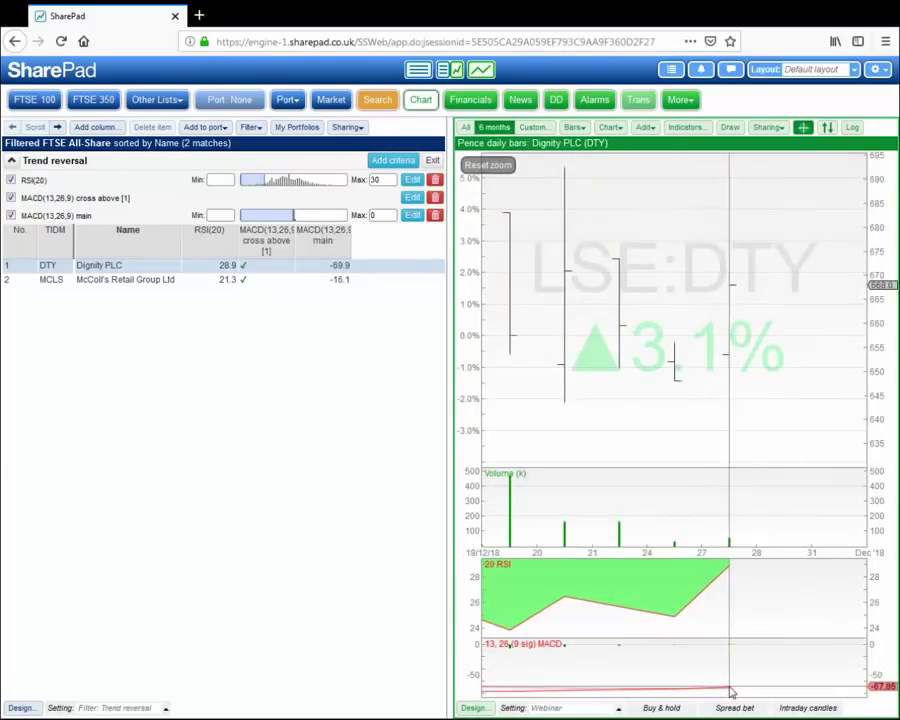
double_click(772, 656)
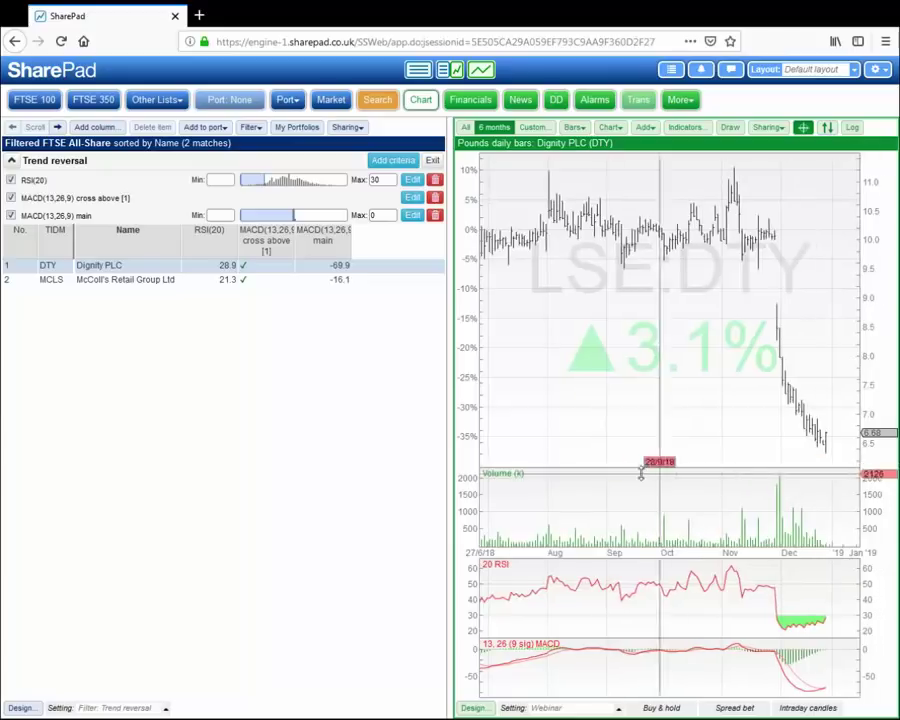
Show McColl's Retail Group's chart, zoom in from 7 December 2018 onward to examine the RSI and MACD, and reset the zoom.
click(124, 284)
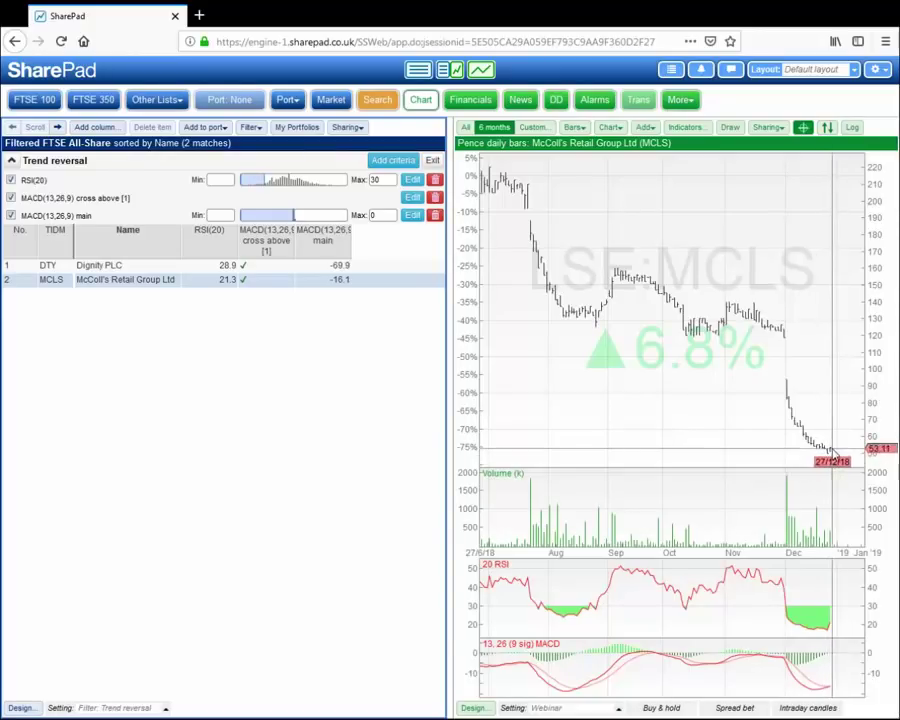
drag(785, 426, 849, 428)
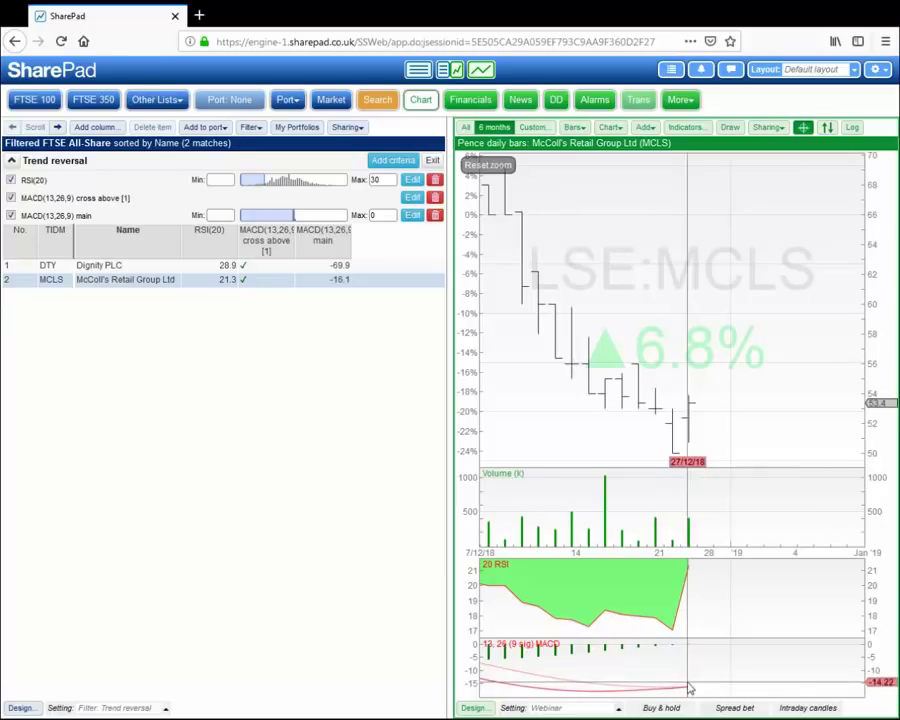
double_click(700, 585)
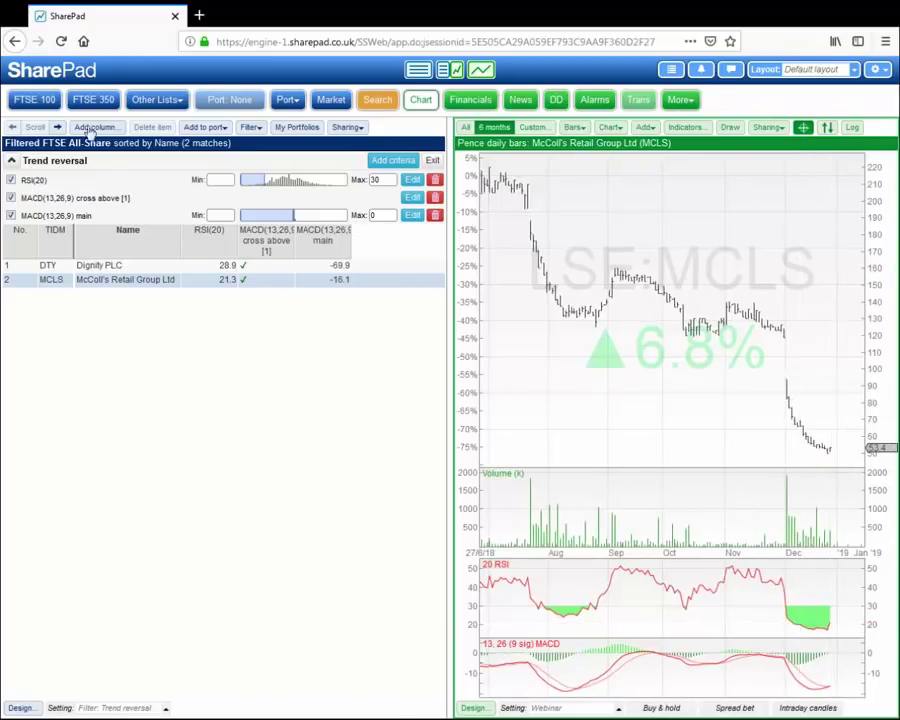
Run the Trend reversal filter on the US 500 list and view the National Oilwell Varco Inc chart.
click(158, 103)
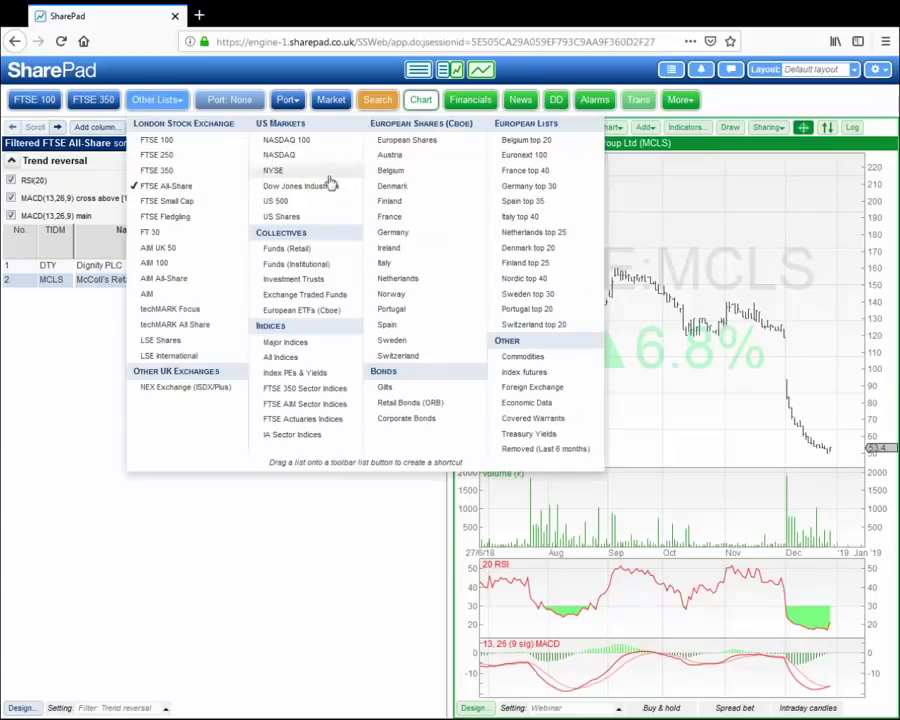
click(276, 201)
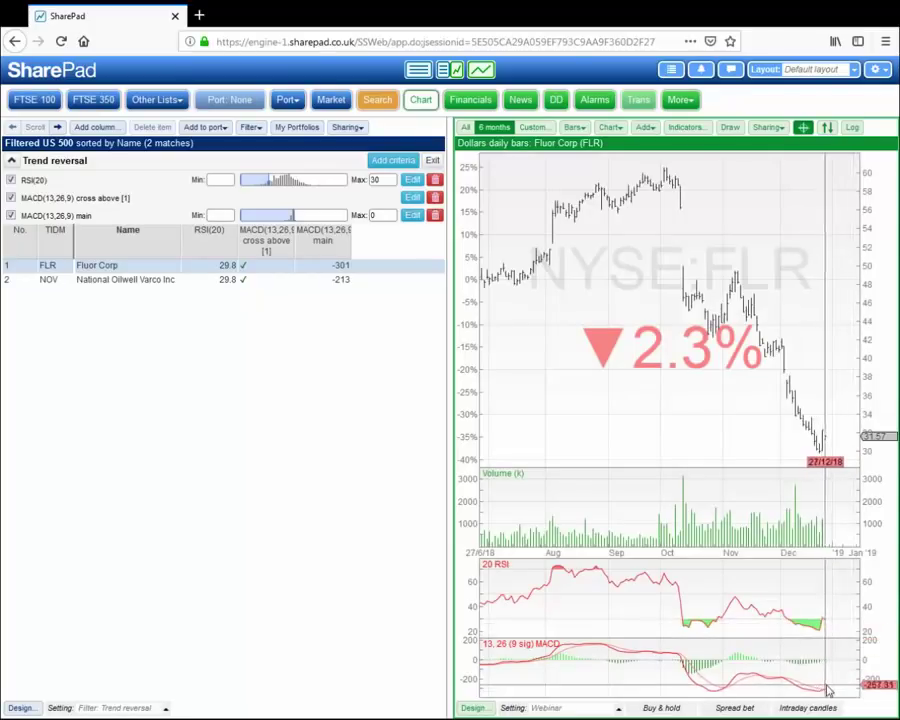
click(127, 283)
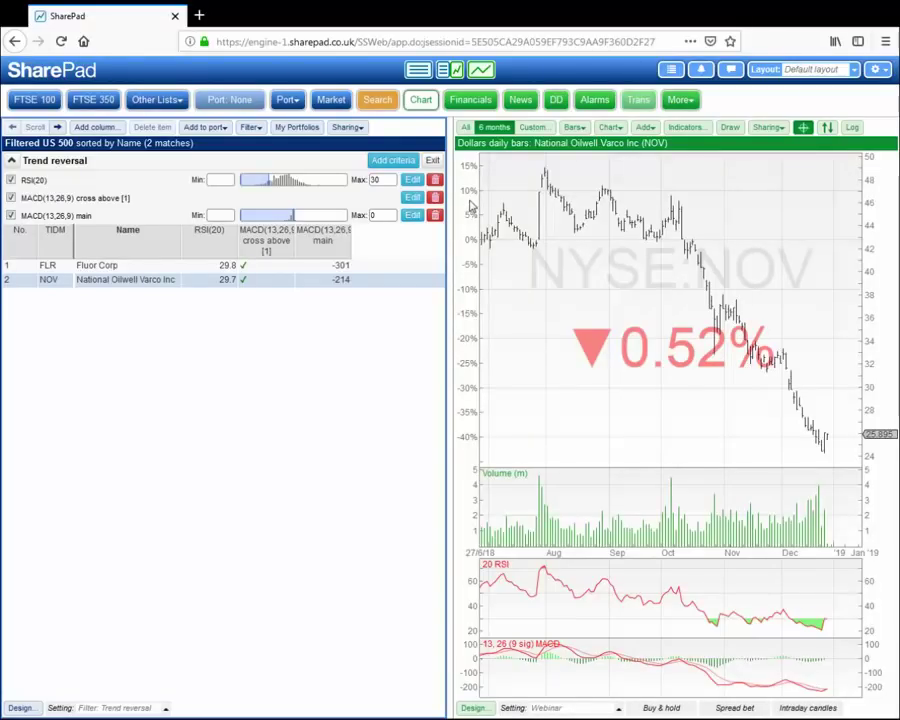
Exit the Trend reversal filter and show only the chart, with FTSE All-Share as the selected list.
click(433, 162)
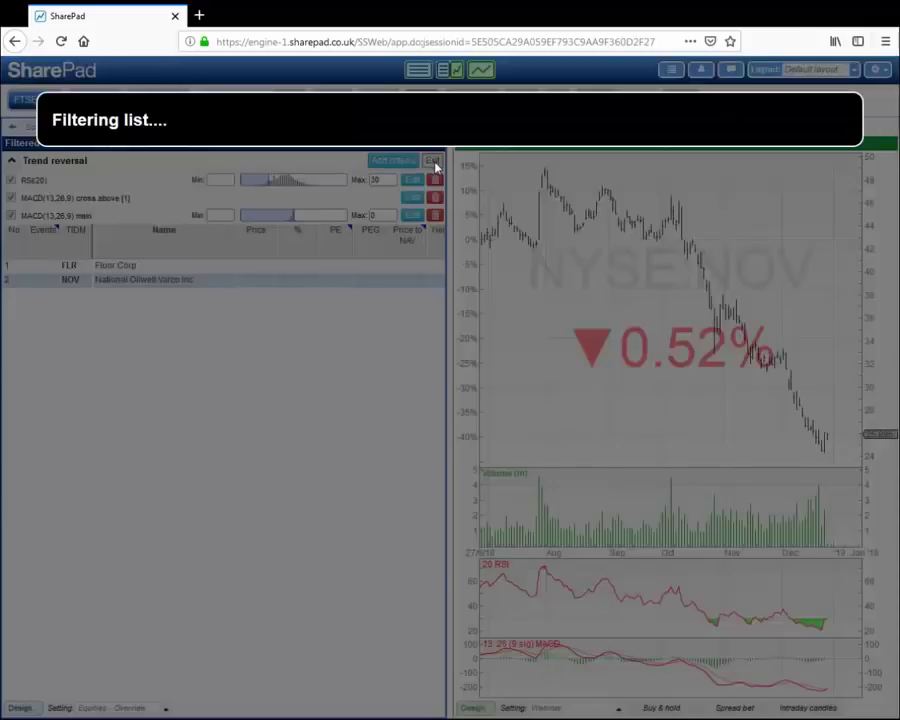
click(481, 70)
click(147, 104)
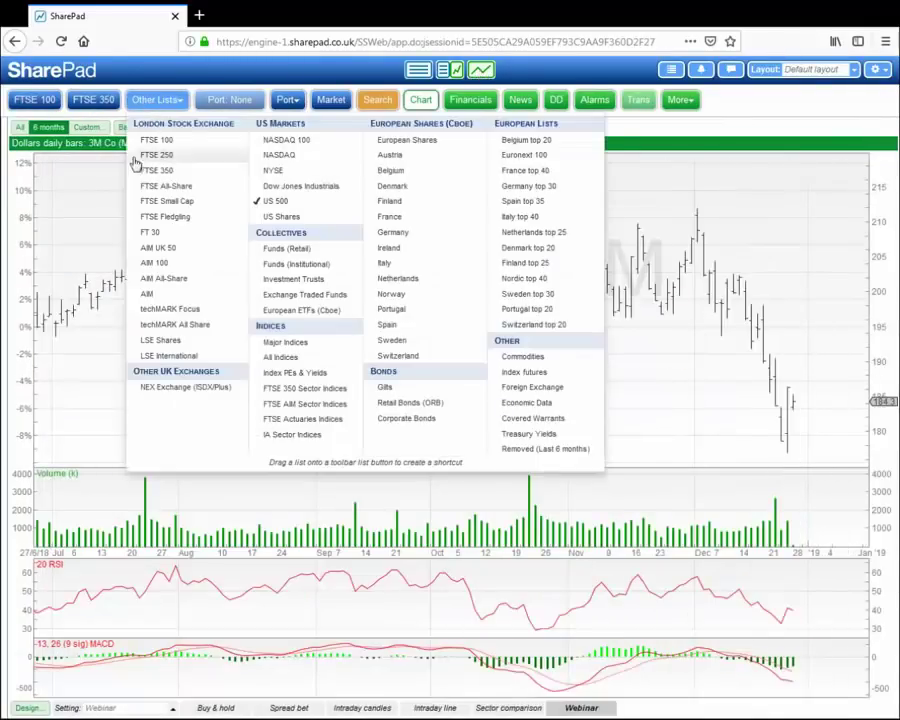
click(177, 183)
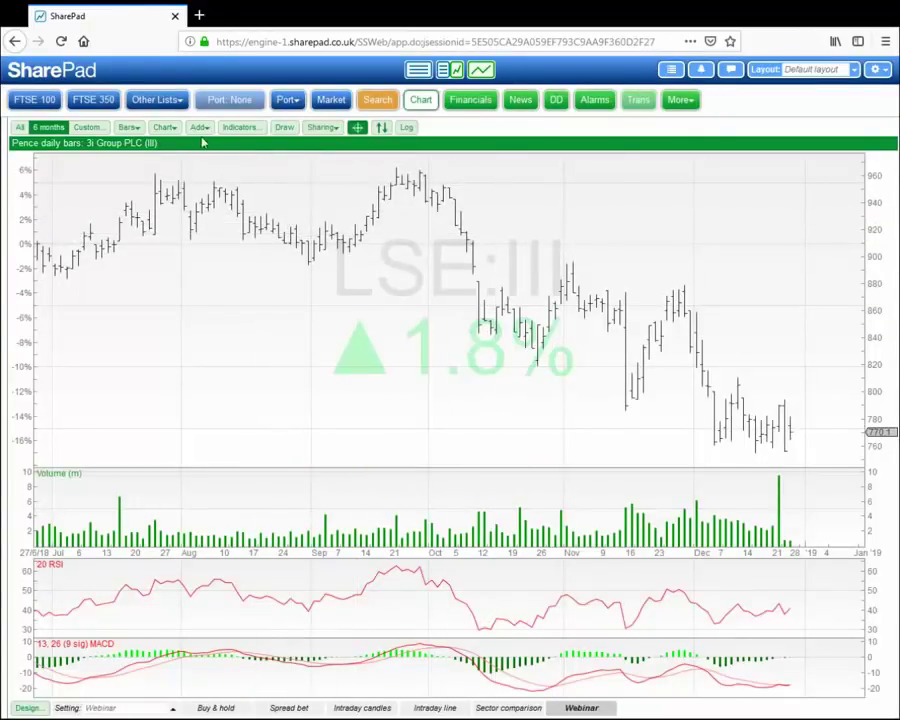
Turn off the 20 RSI and the 13, 26 (9 sig) MACD indicators on the chart.
click(246, 131)
click(278, 134)
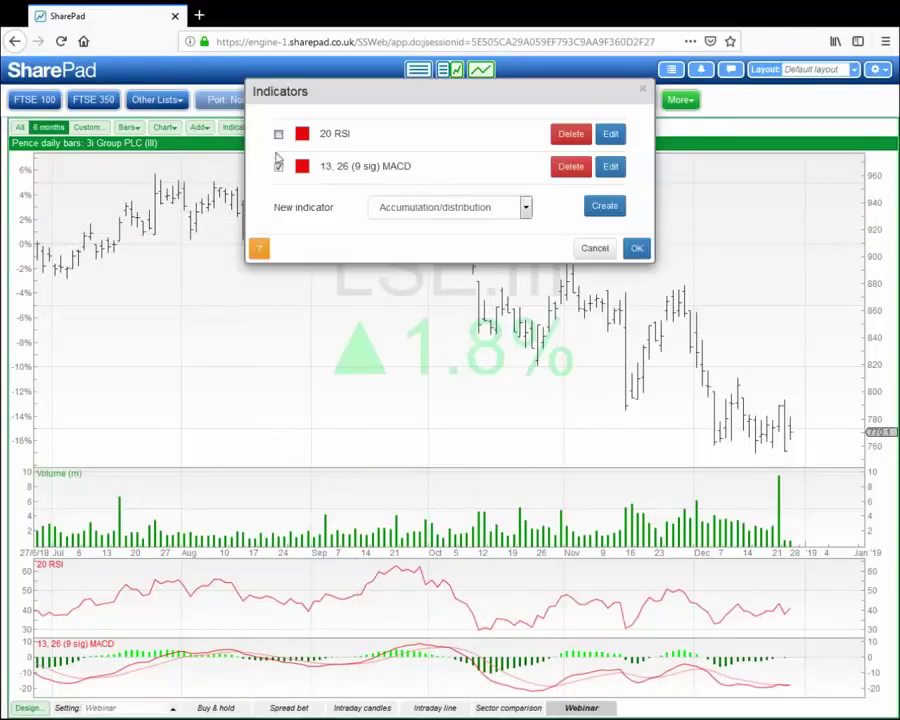
click(278, 167)
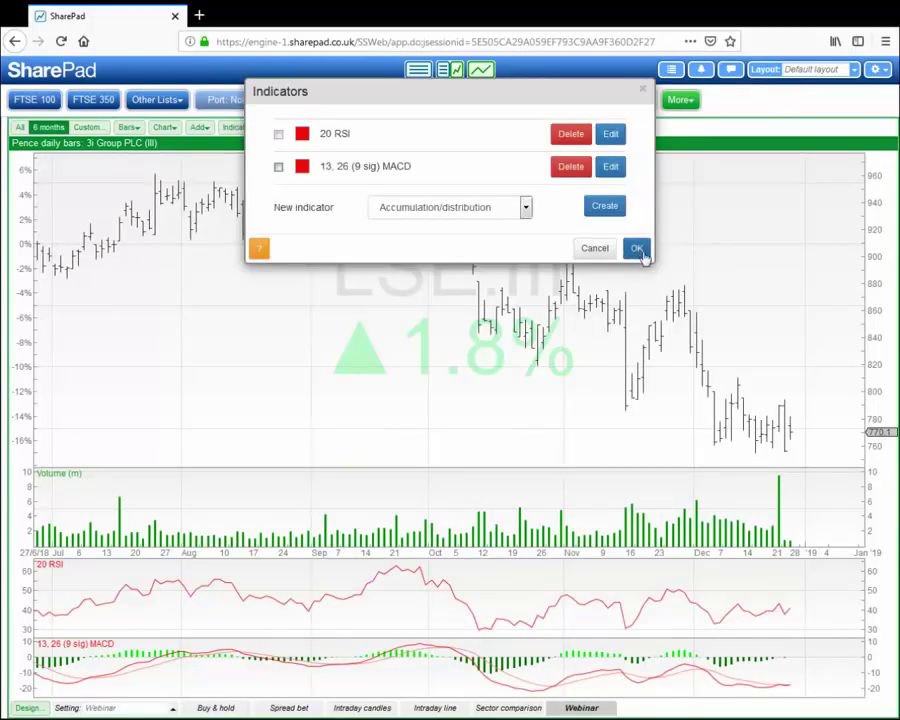
click(636, 248)
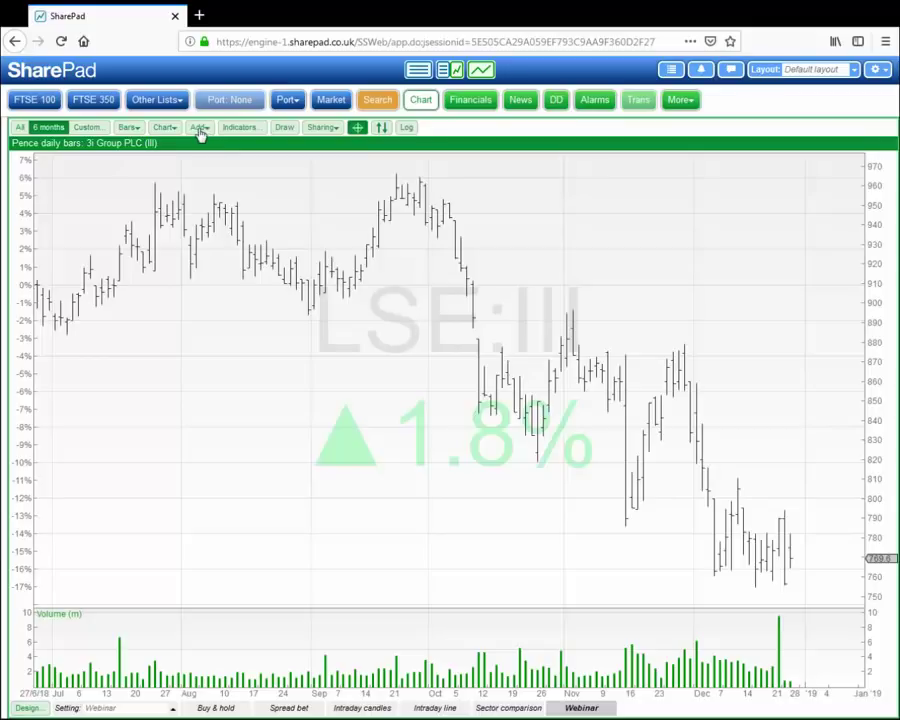
Delete the existing 10 and 20 period exponential moving averages from the chart's moving averages.
click(199, 130)
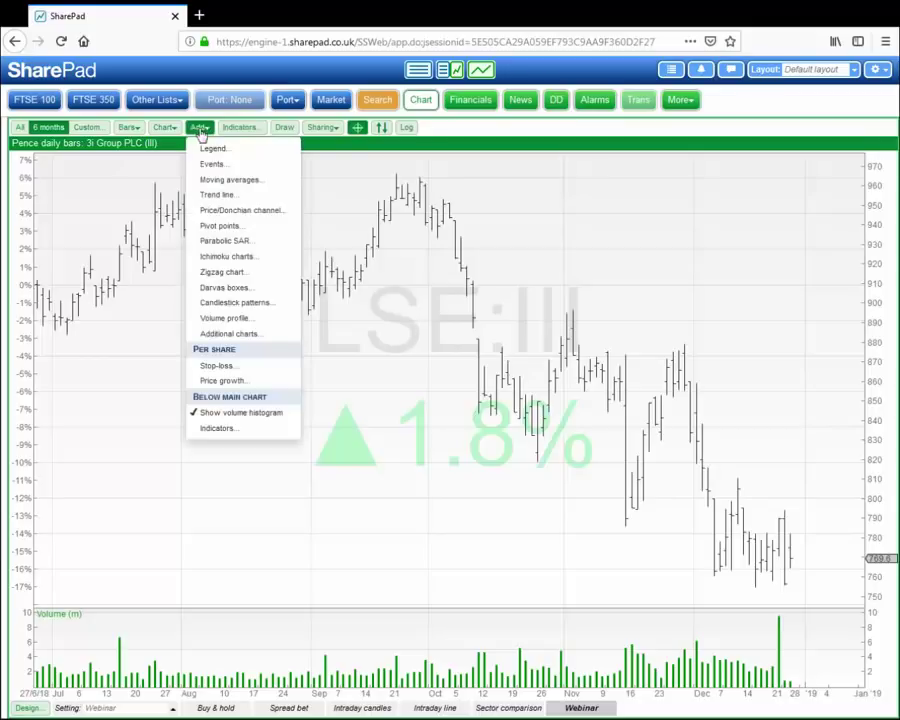
click(246, 182)
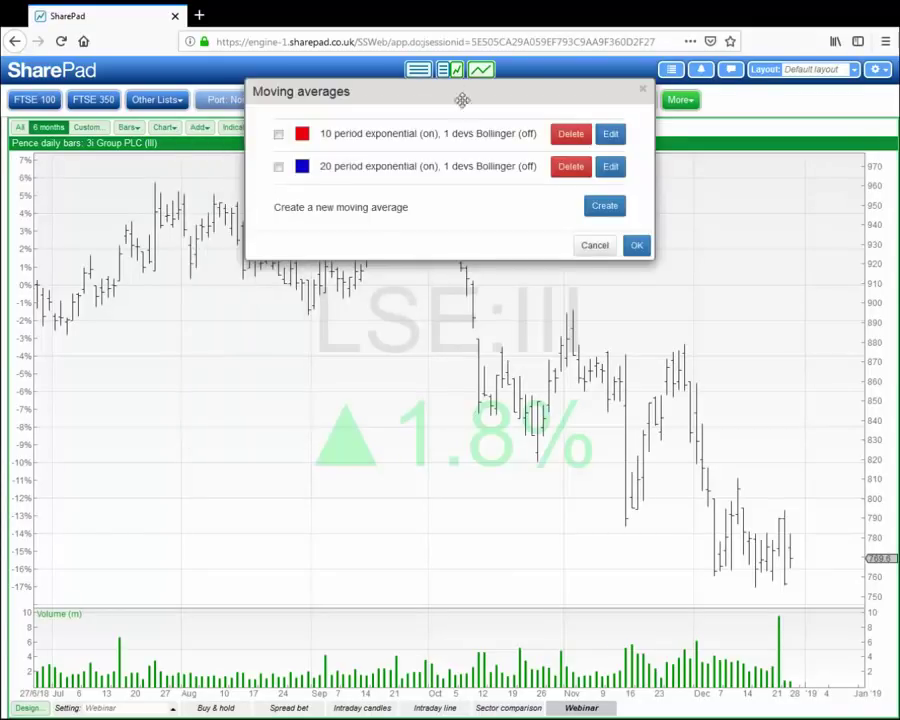
drag(466, 94, 390, 239)
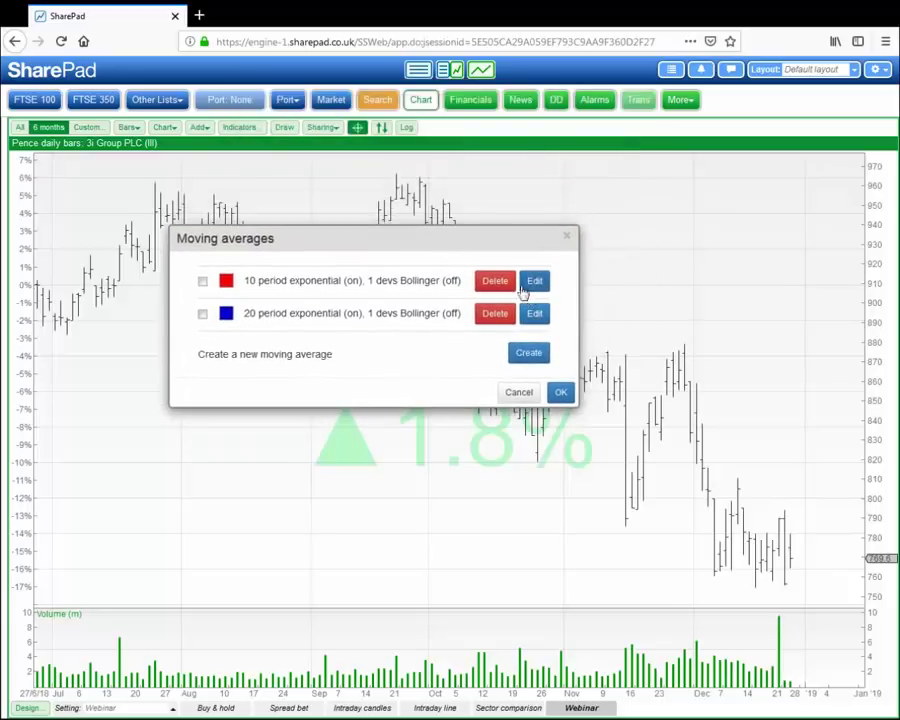
click(495, 281)
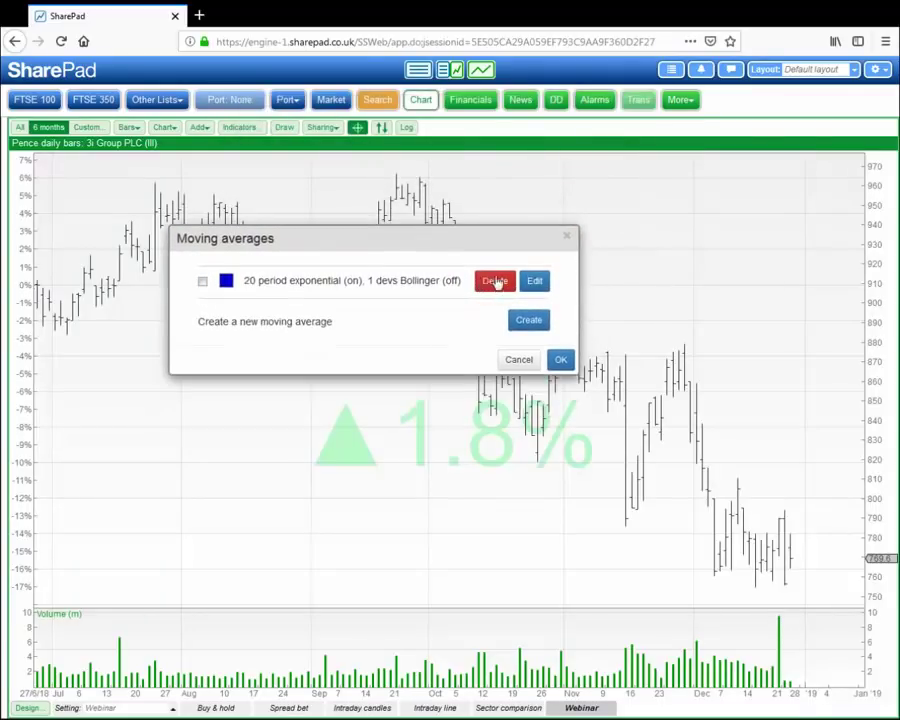
click(495, 281)
Create a simple moving average of 21 periods in red.
click(538, 288)
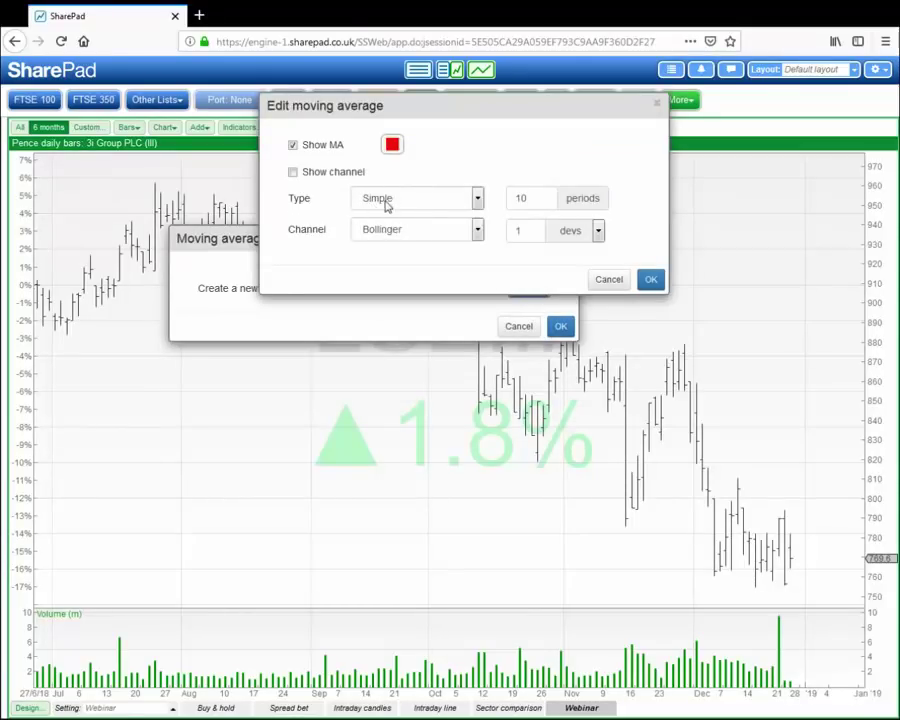
double_click(533, 198)
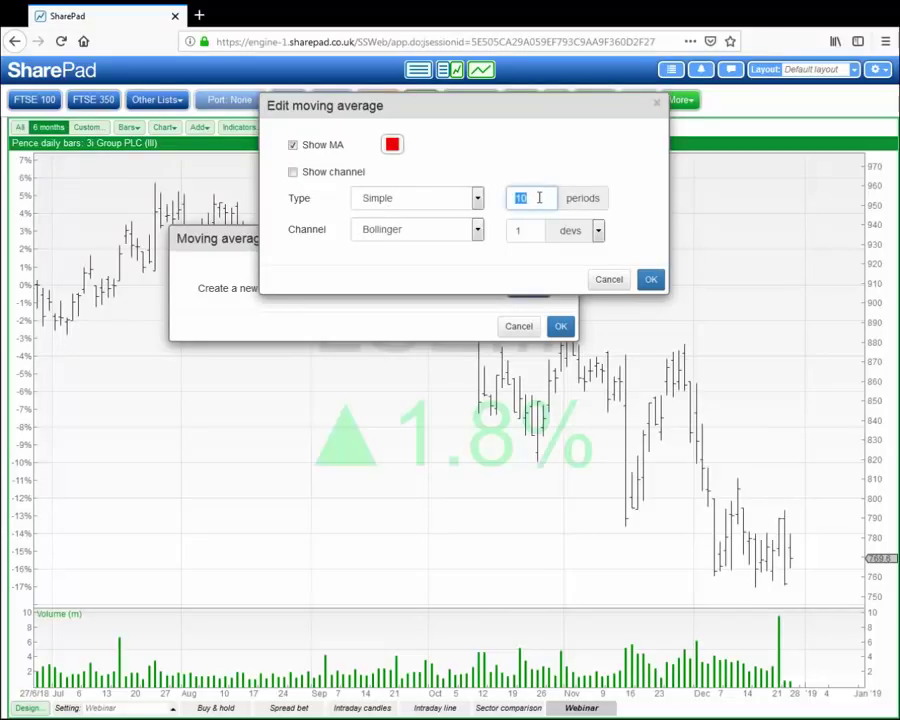
text(21)
click(649, 279)
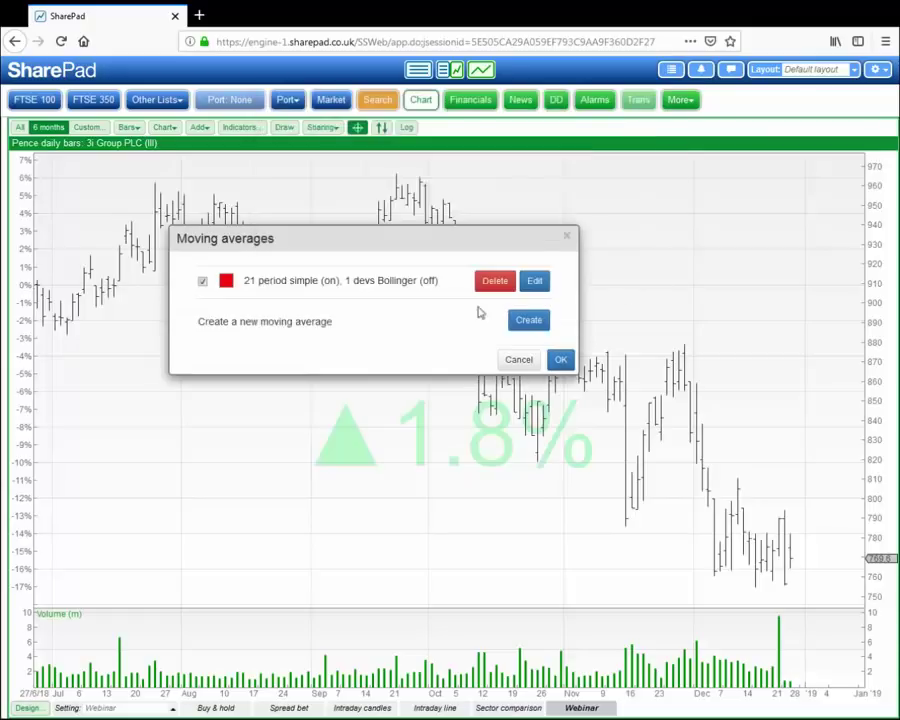
Create a simple moving average of 63 periods coloured green.
click(528, 322)
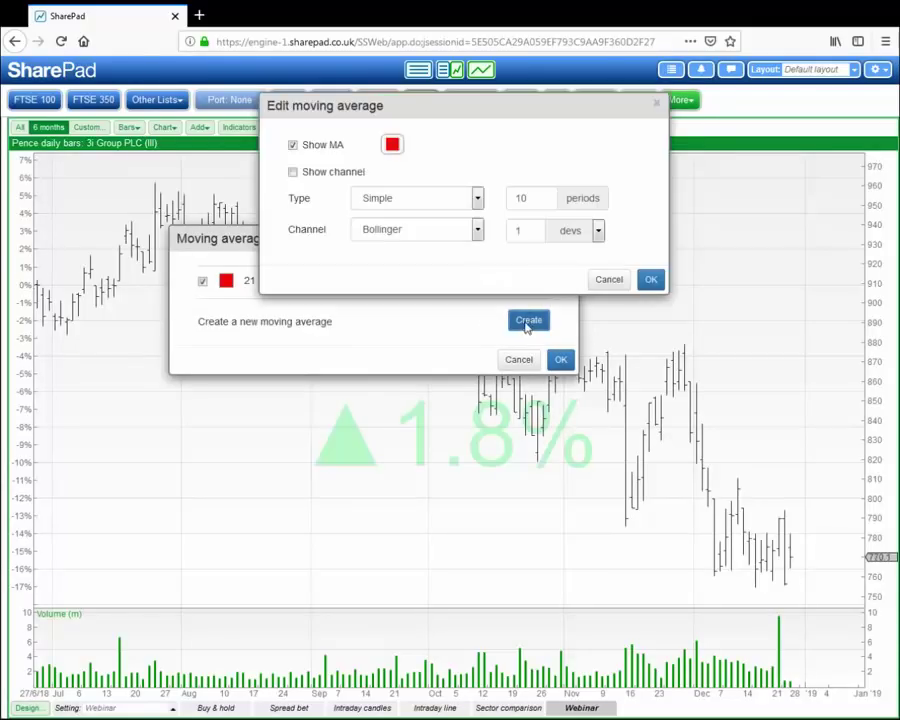
double_click(520, 199)
text(63)
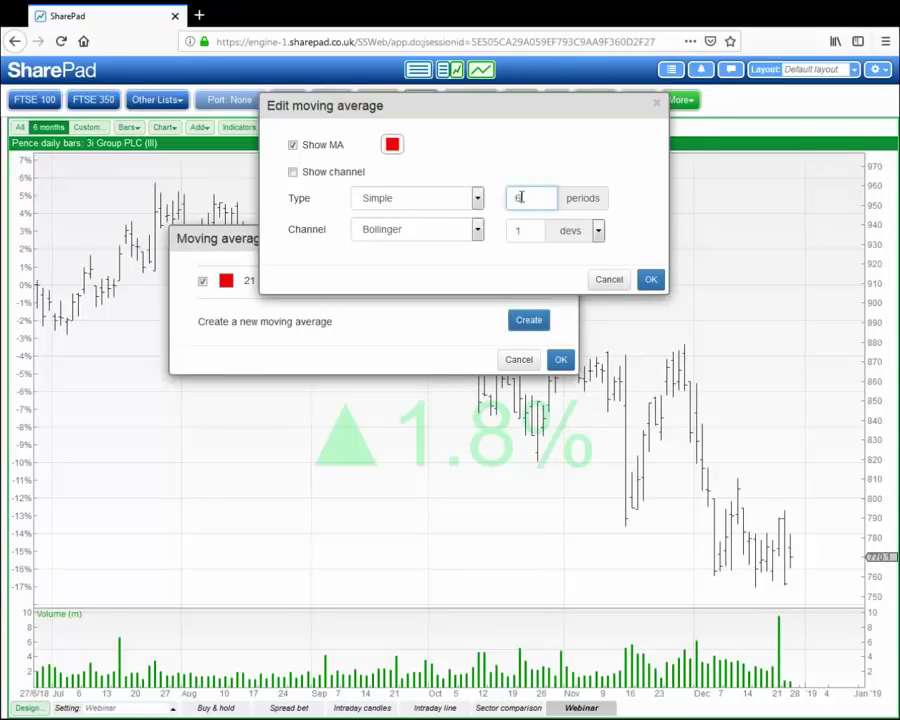
click(393, 145)
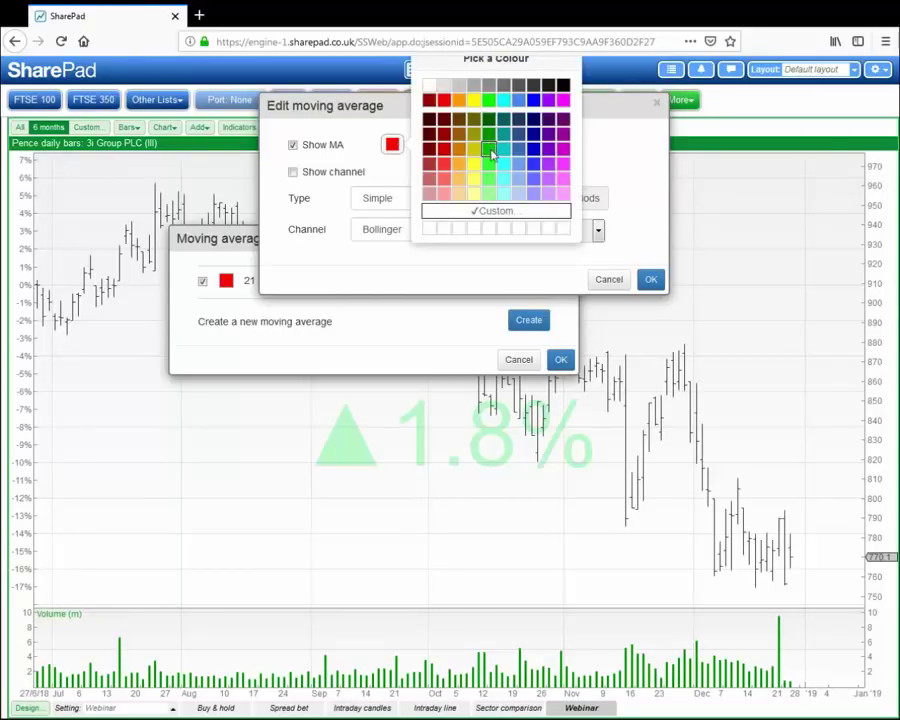
click(489, 149)
click(651, 280)
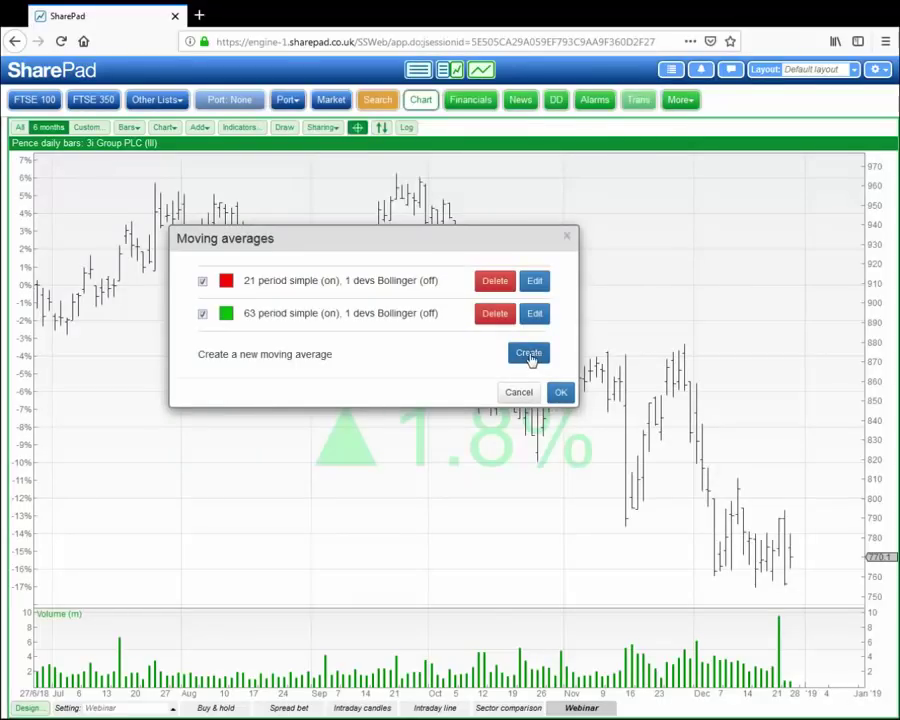
Create a simple moving average of 126 periods coloured medium blue.
click(529, 355)
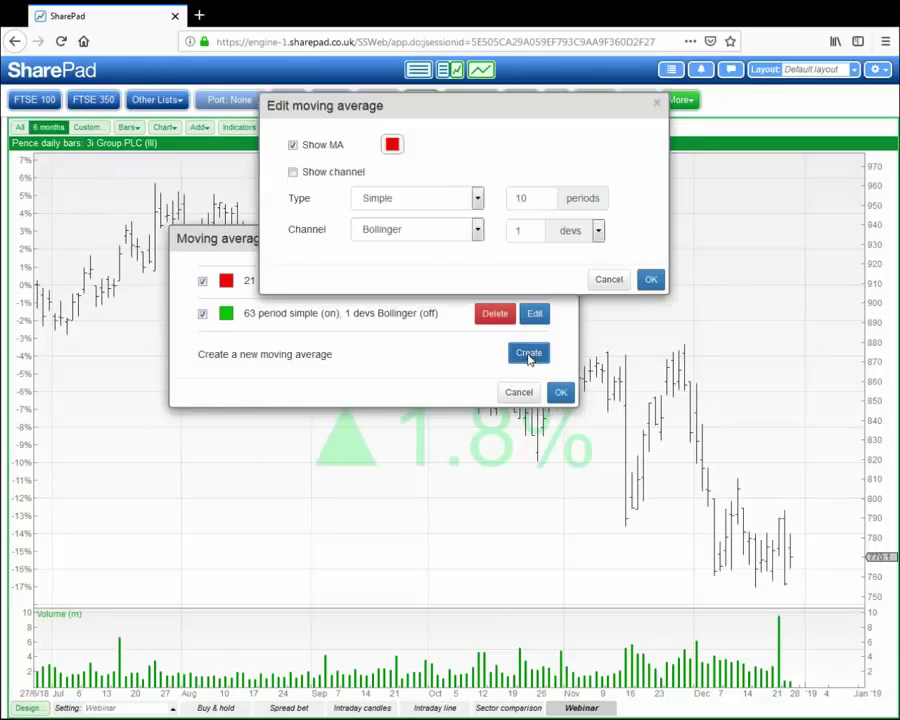
double_click(546, 197)
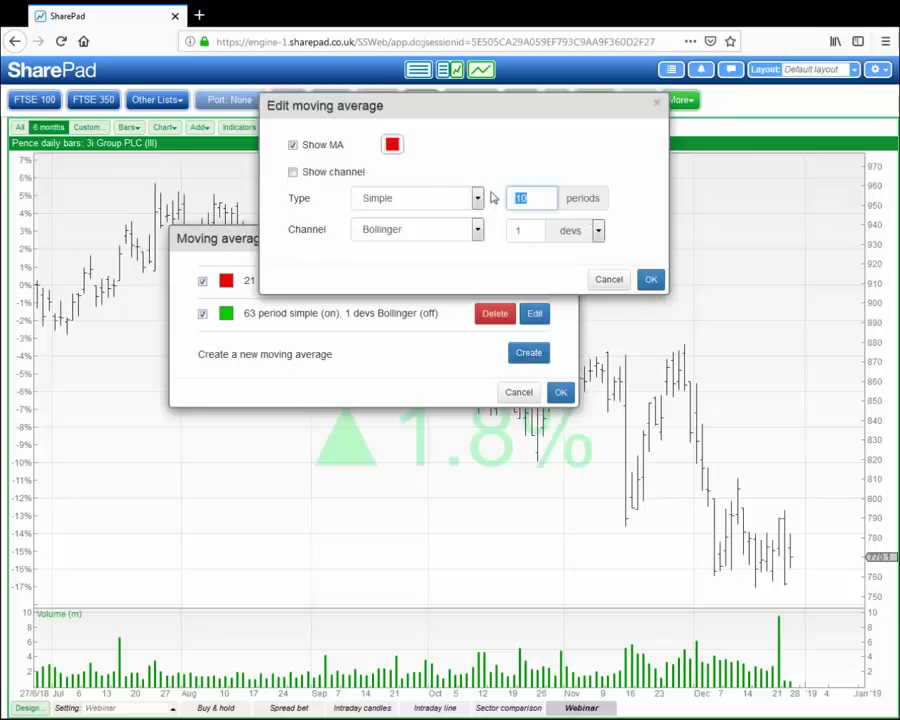
text(126)
click(393, 145)
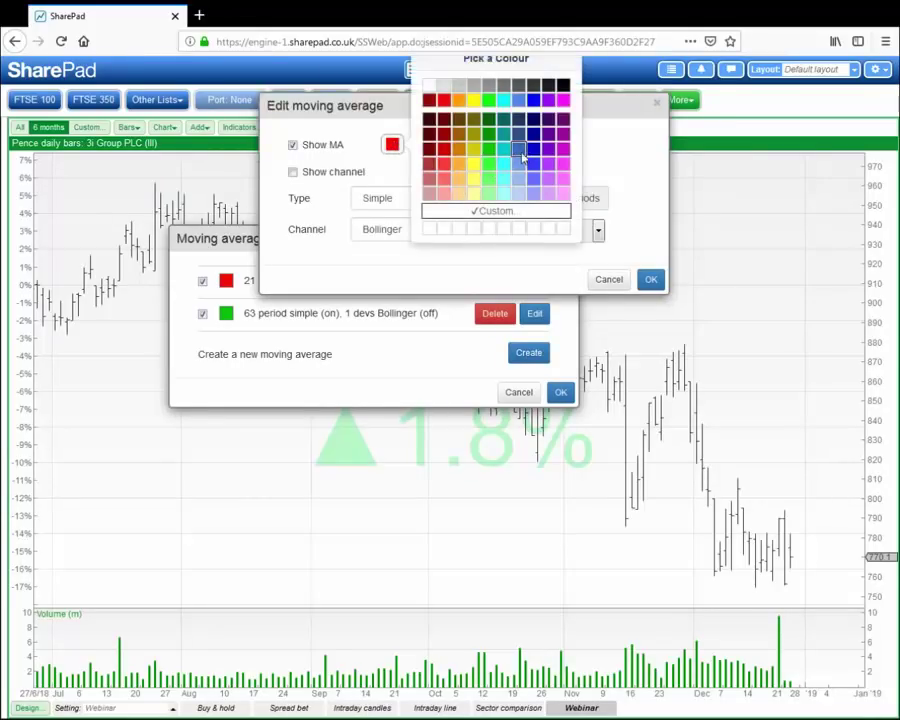
click(520, 150)
click(650, 279)
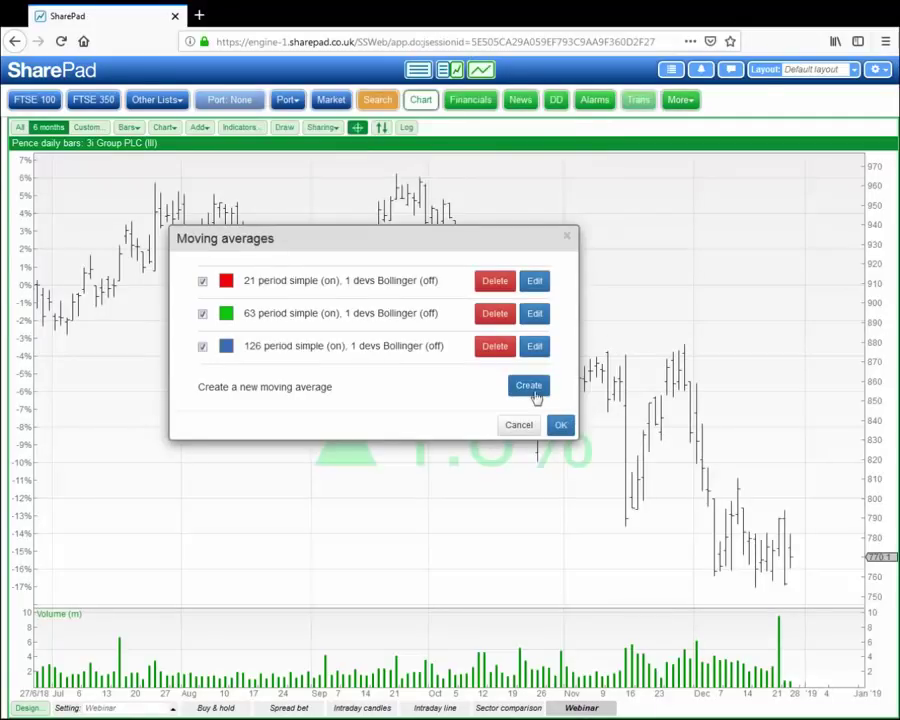
Create a simple moving average of 252 periods coloured olive and apply all the moving averages to the chart.
click(531, 390)
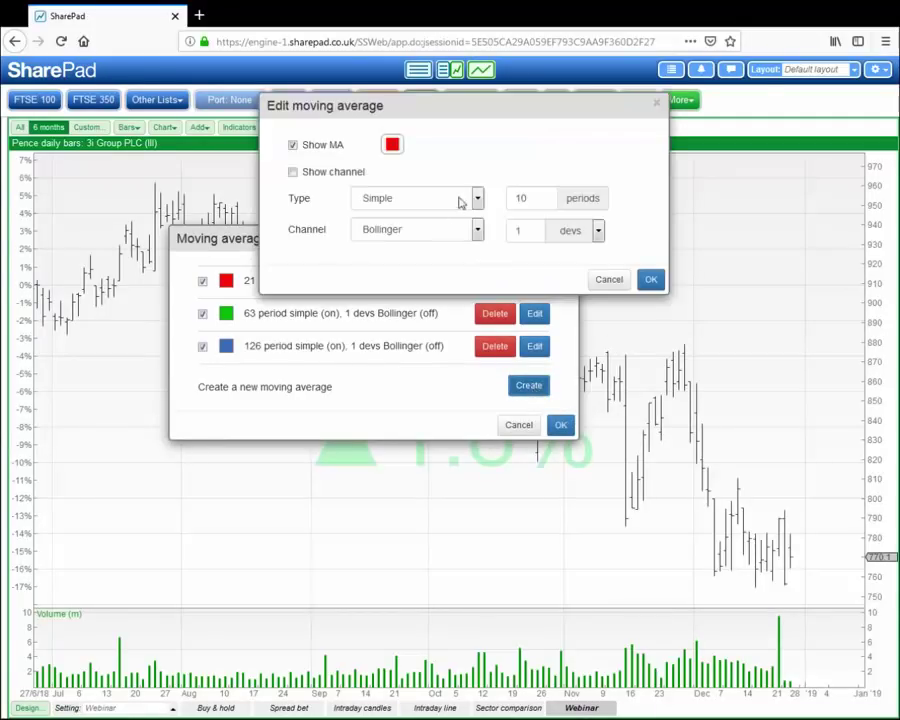
drag(538, 203, 516, 198)
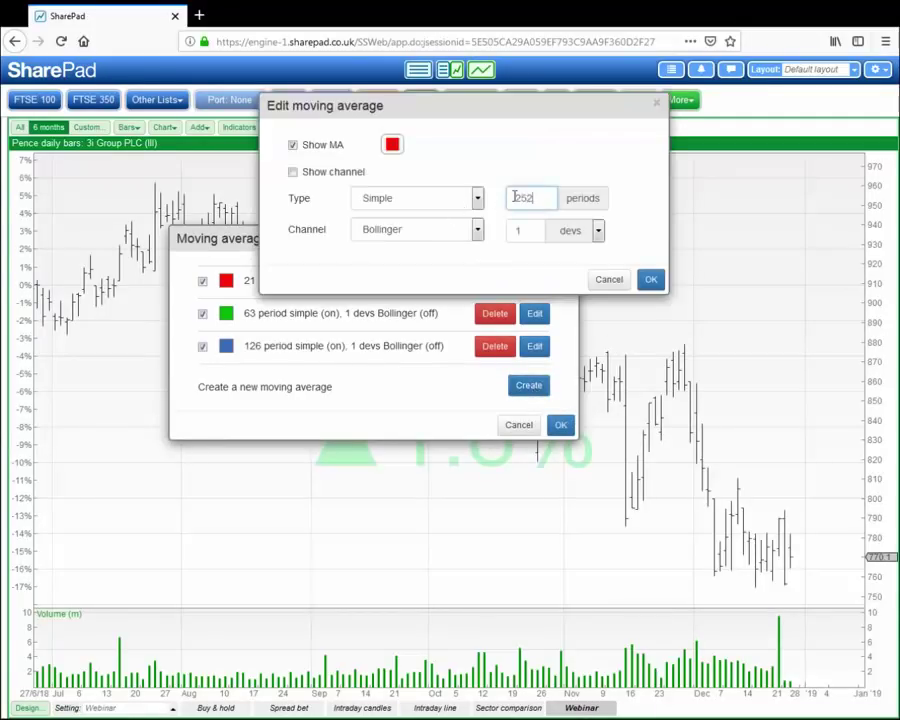
click(392, 144)
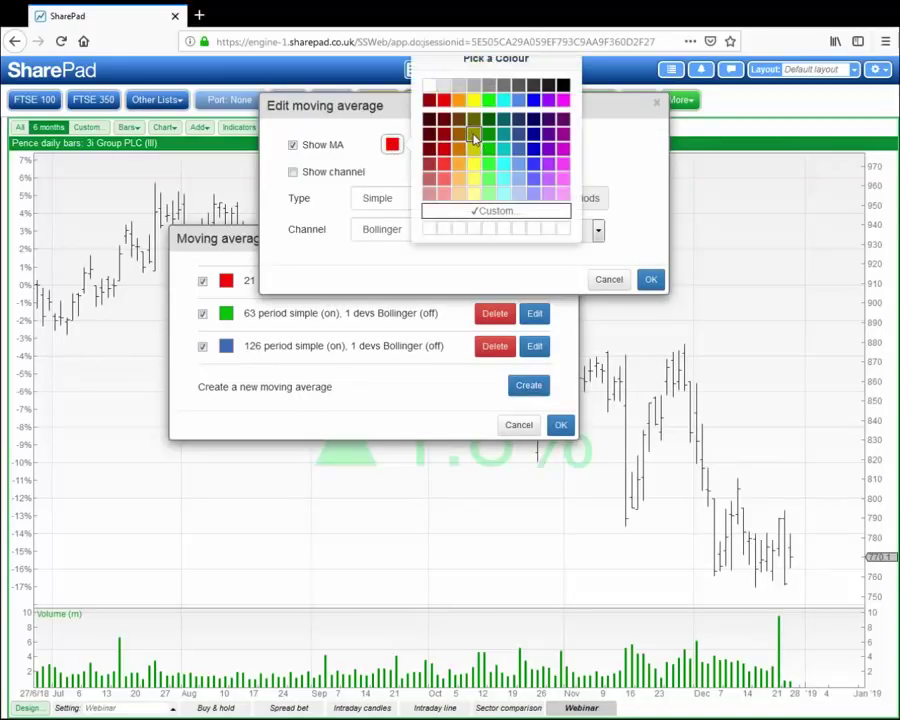
click(474, 138)
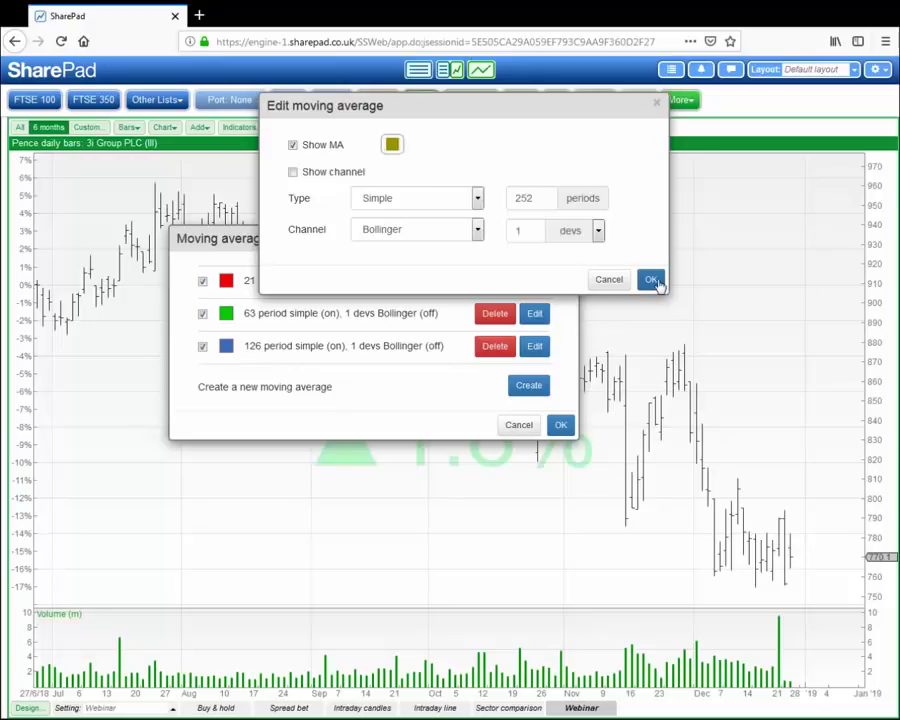
click(651, 280)
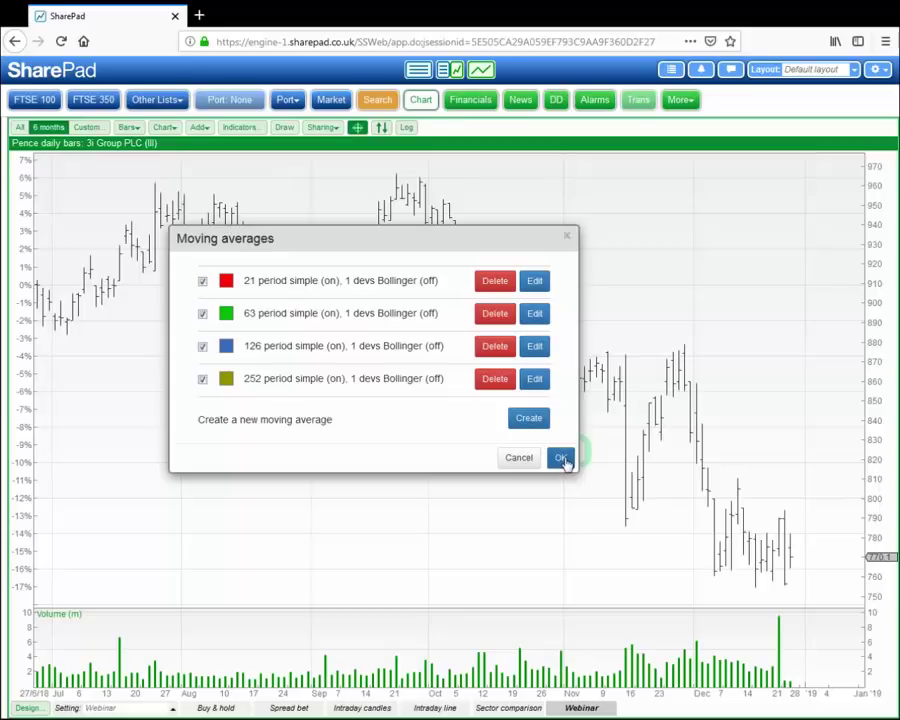
click(561, 458)
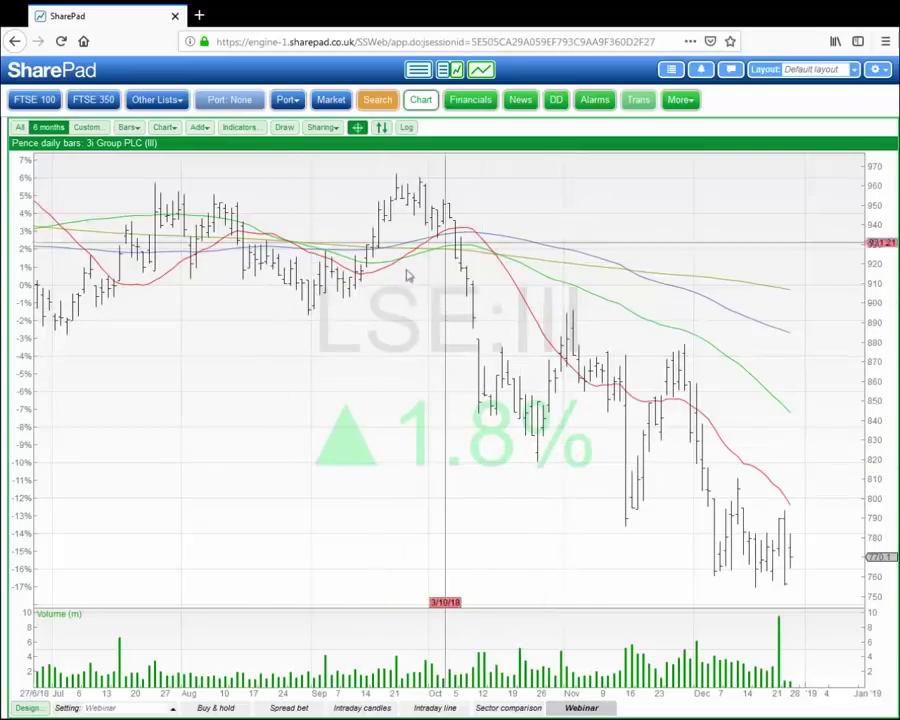
Show the chart legend with name and analytics, leaving out the cursor values.
click(199, 128)
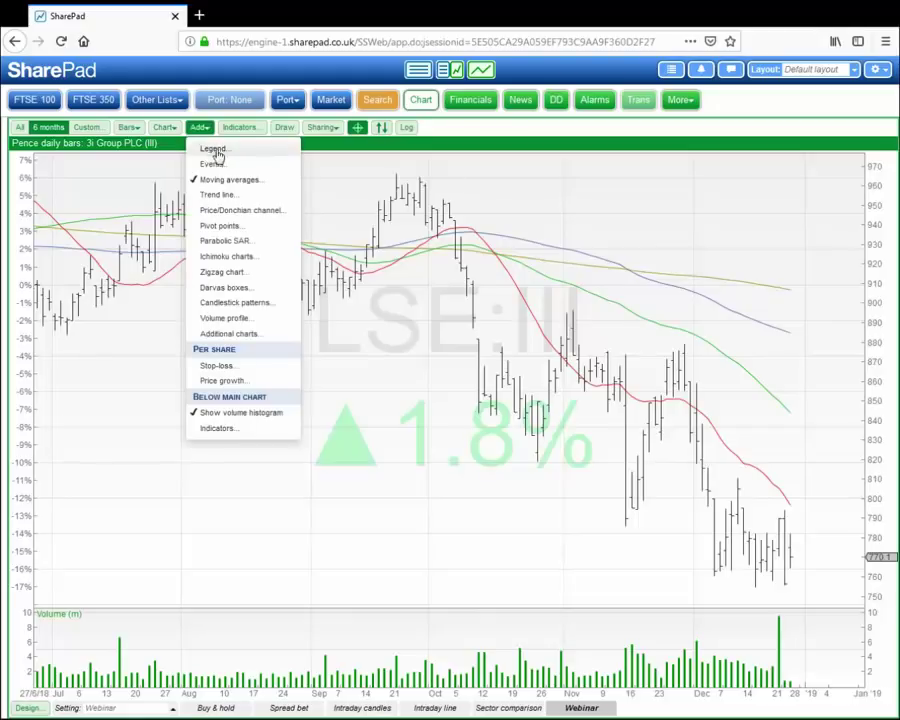
click(215, 156)
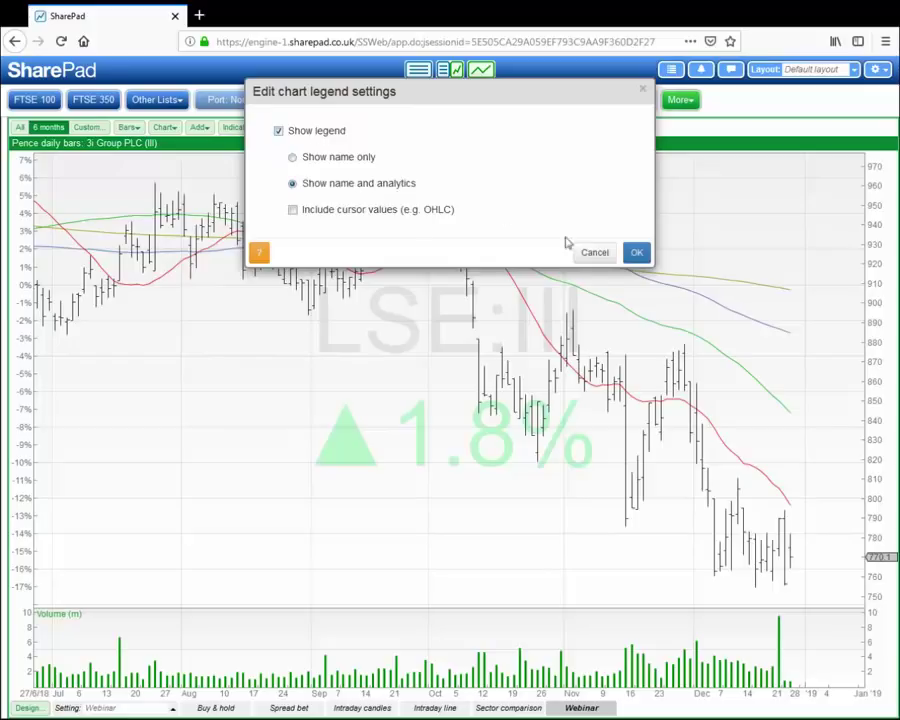
click(636, 253)
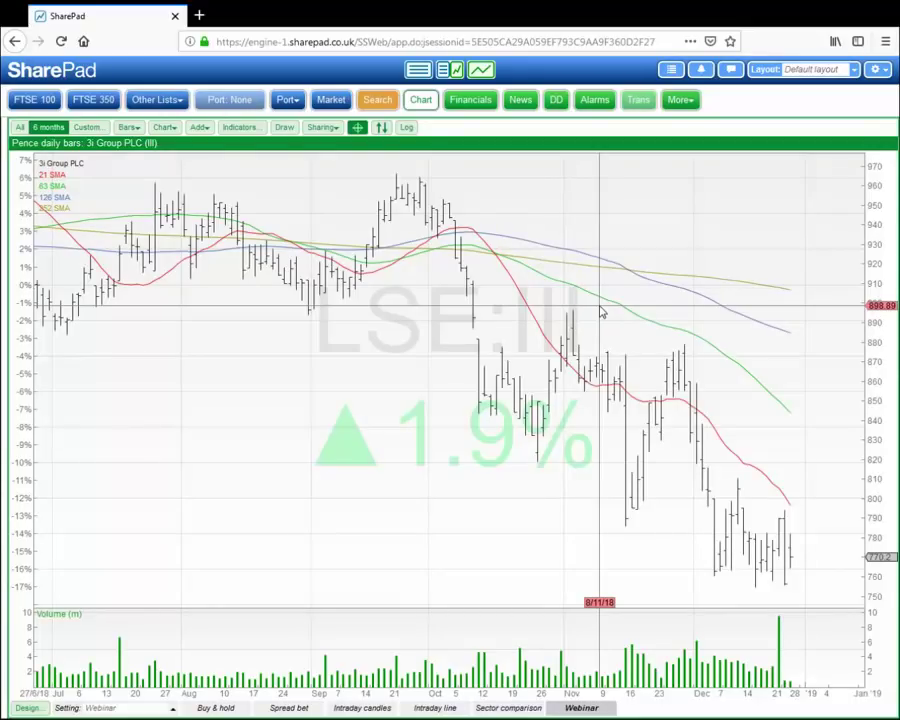
Create a new filter named "Strong trend" with no associated list and apply it to the FTSE All-Share list.
click(422, 72)
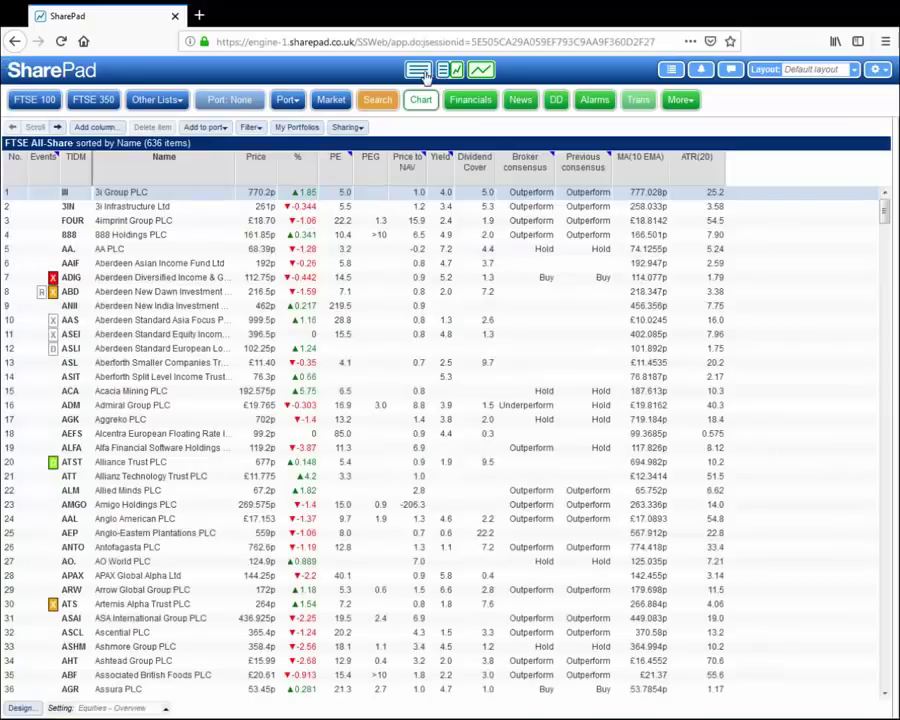
click(250, 127)
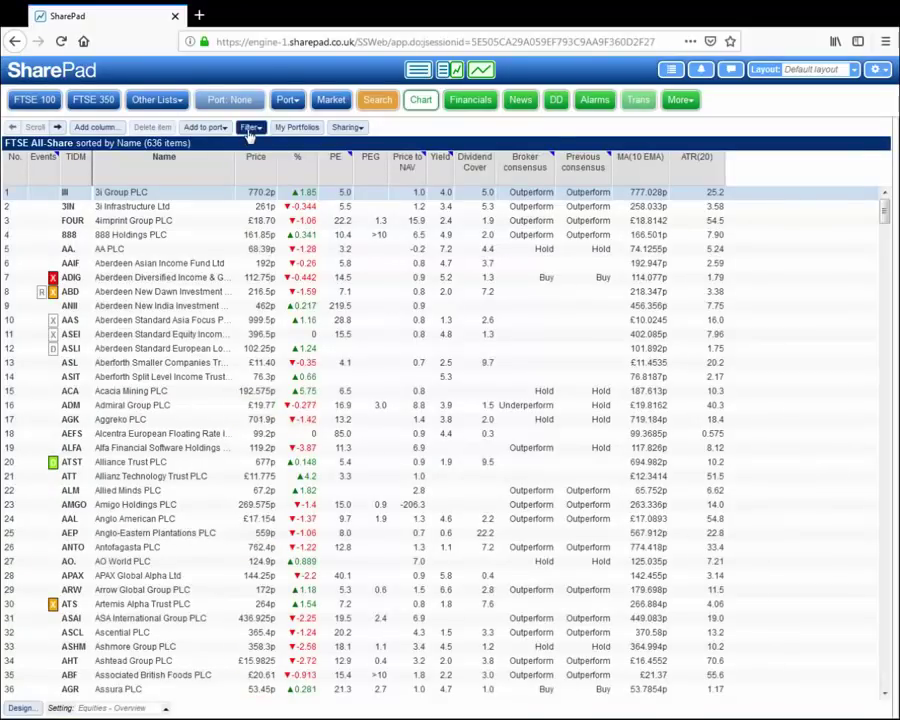
click(306, 155)
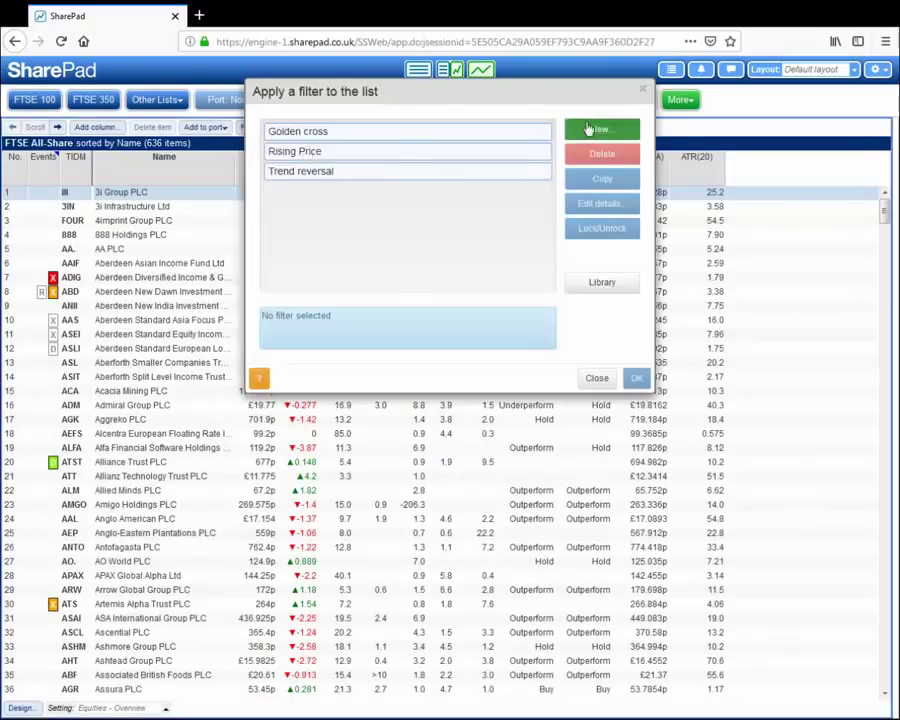
click(629, 129)
text(Strong trend)
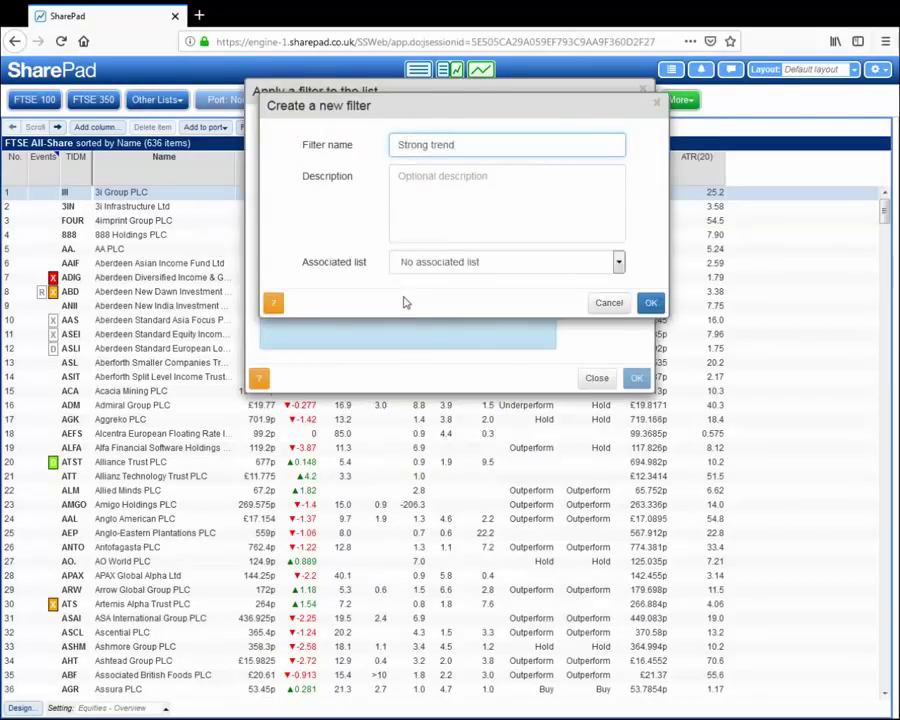
click(650, 302)
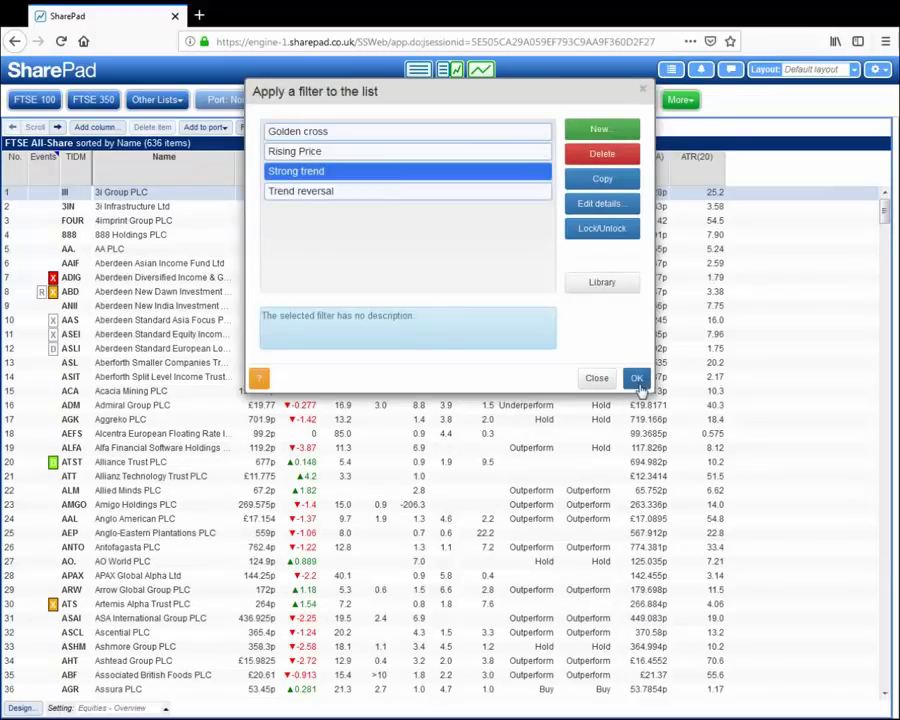
click(638, 380)
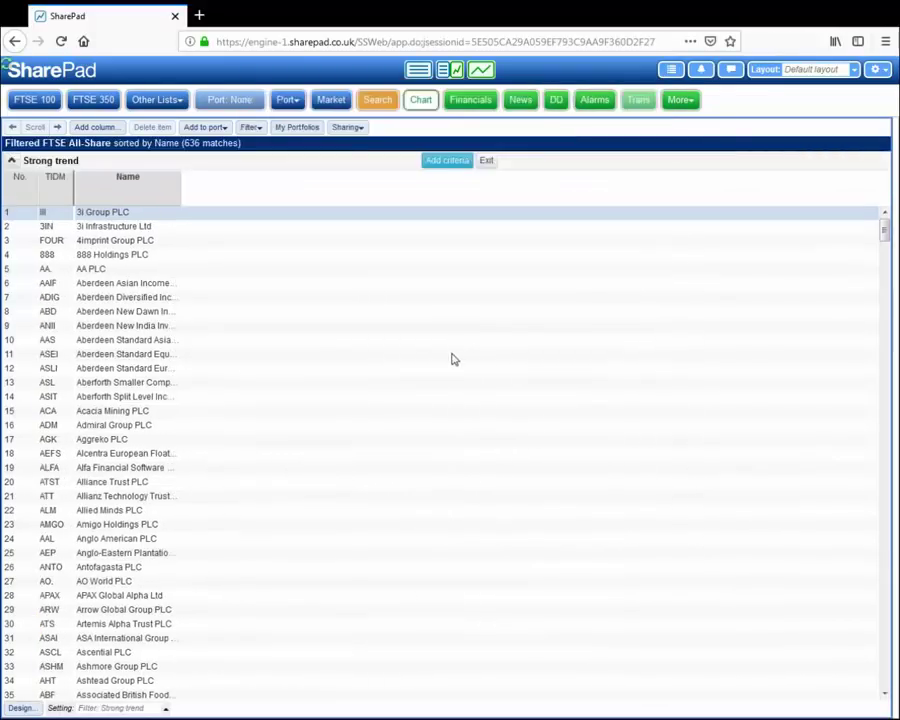
Add and apply a filter criterion requiring the daily 21-period simple moving average to be greater than the 63-period one.
click(450, 163)
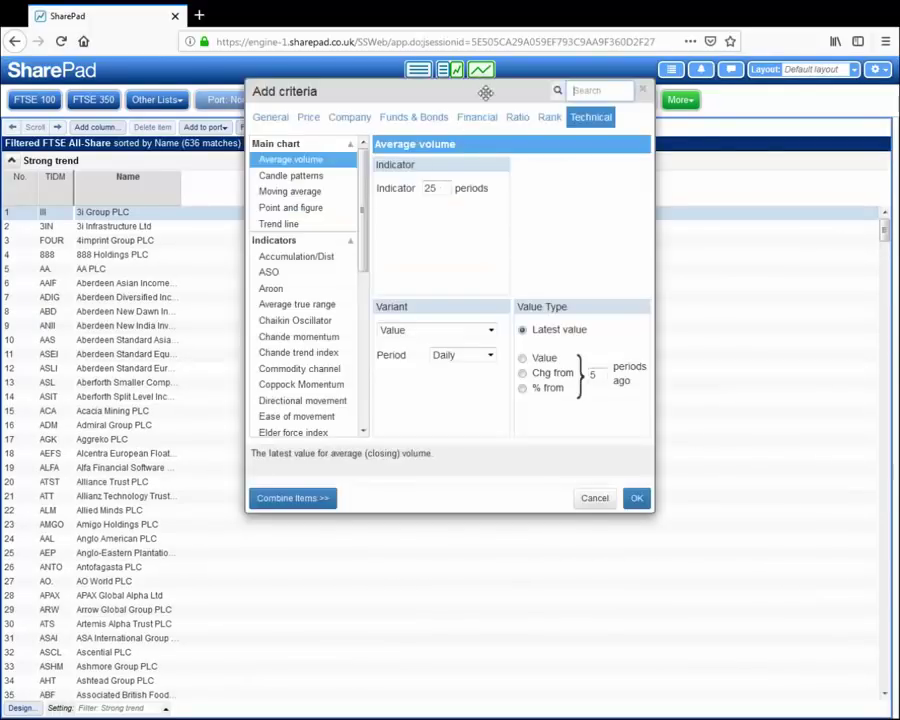
drag(482, 90, 488, 185)
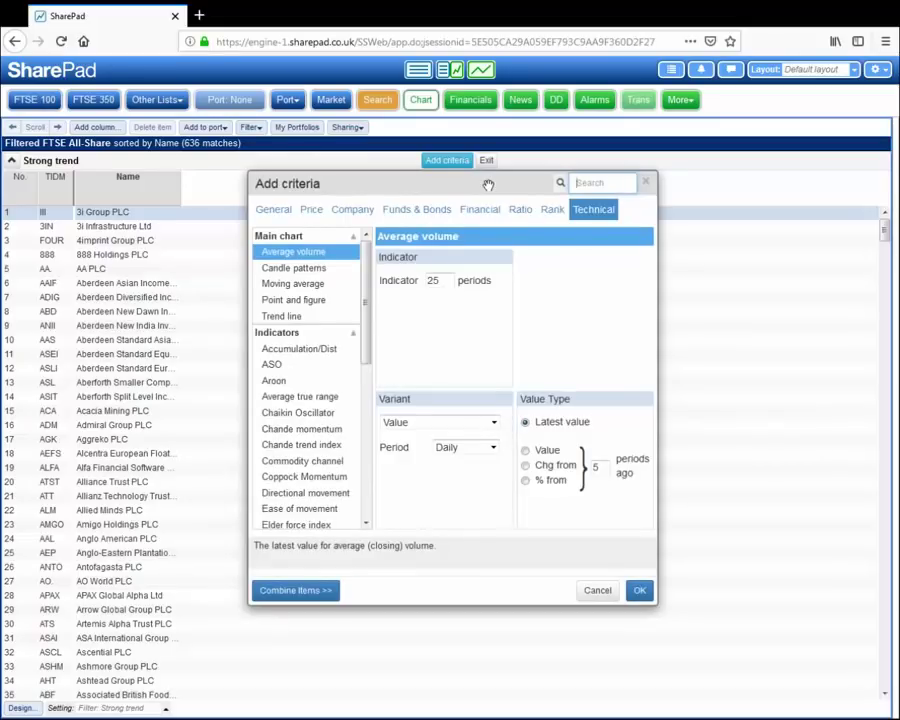
click(295, 288)
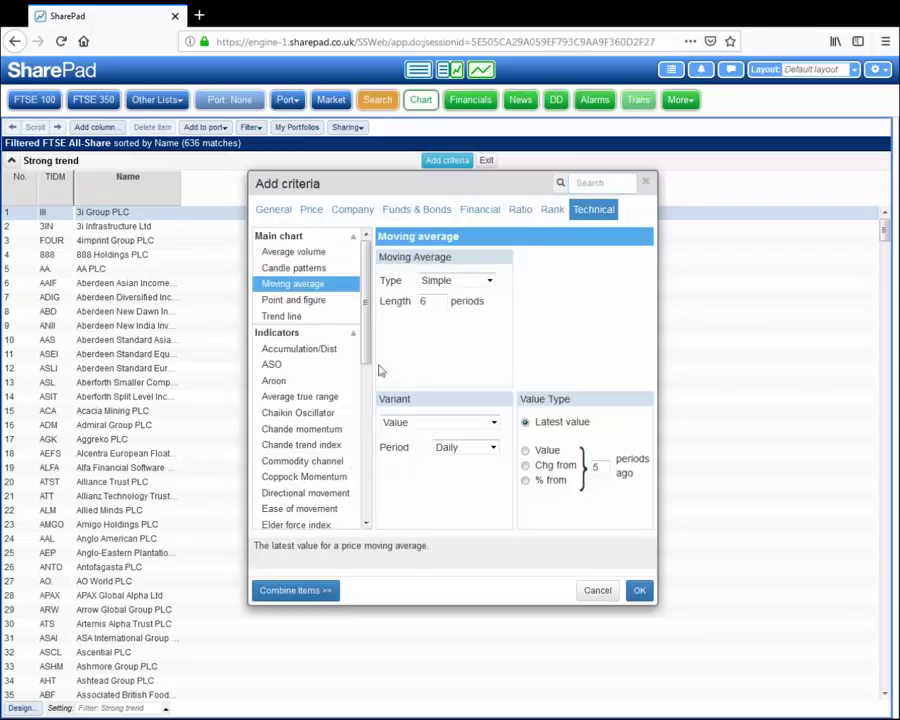
double_click(424, 301)
text(21)
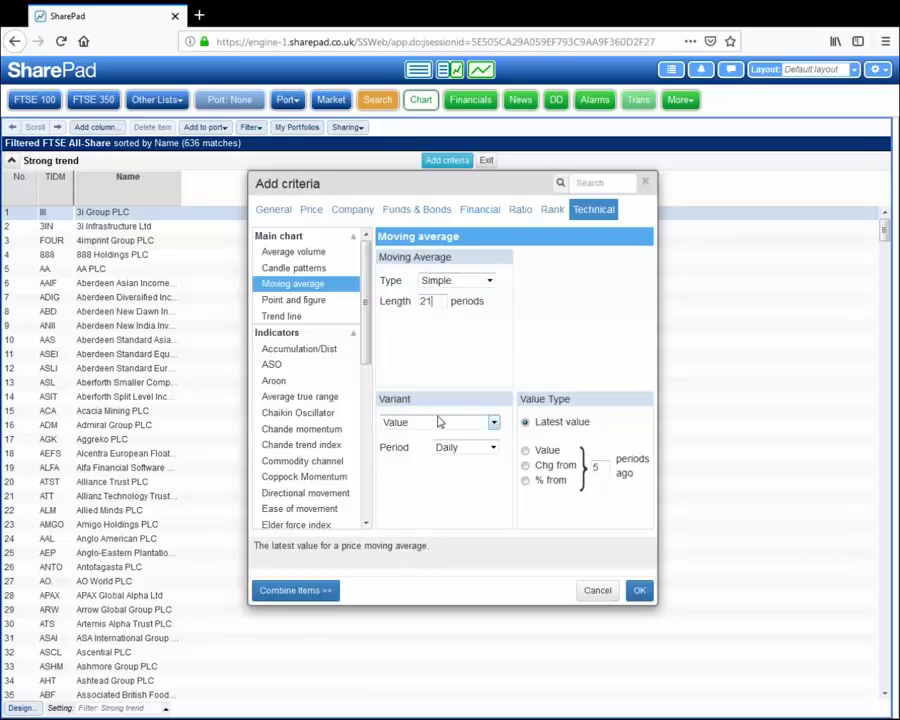
click(298, 590)
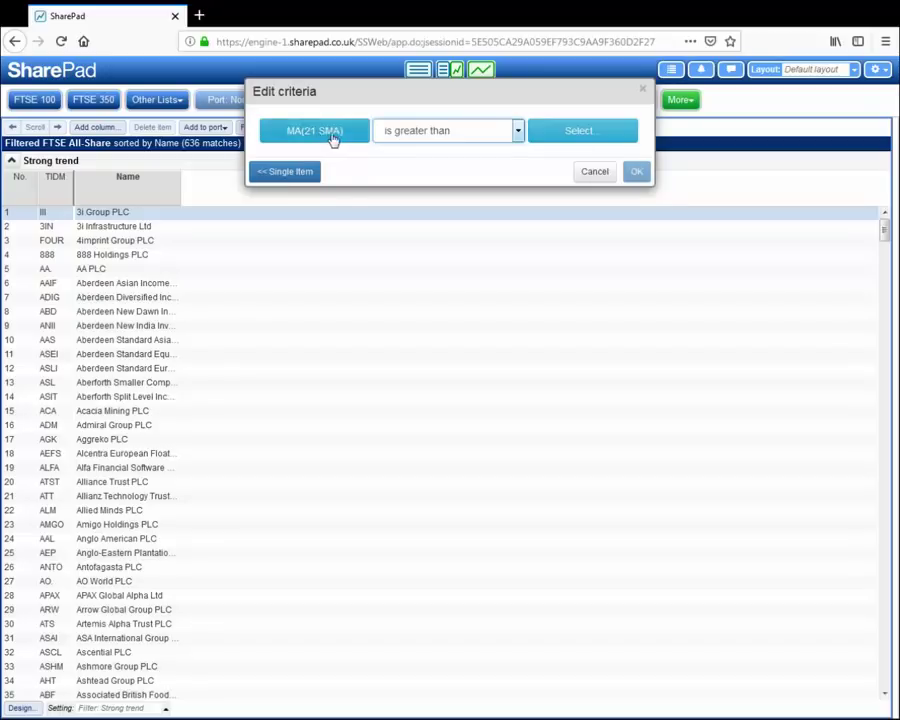
click(603, 139)
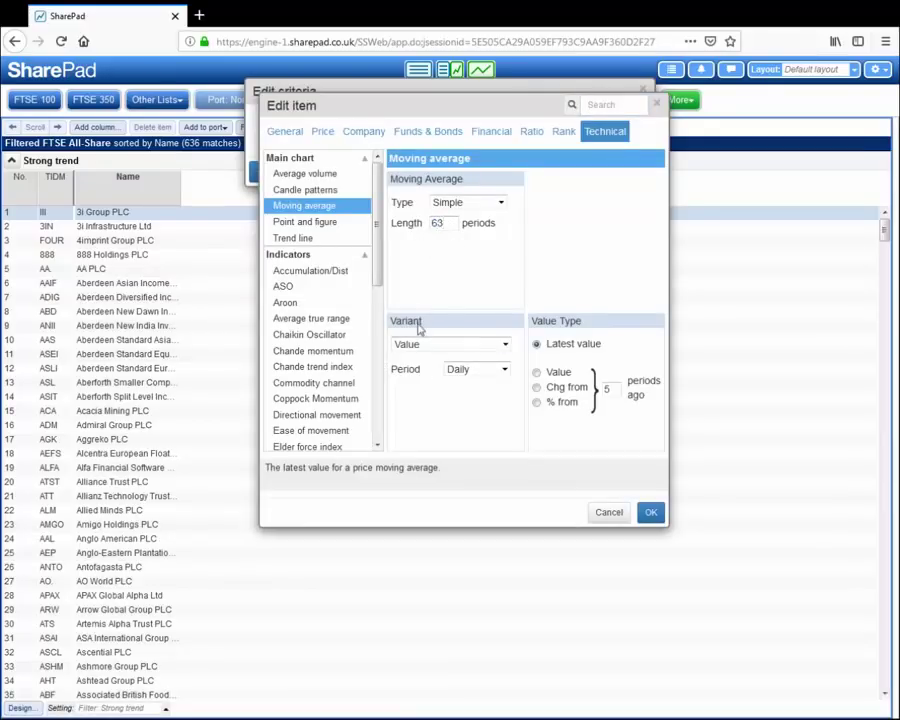
click(651, 512)
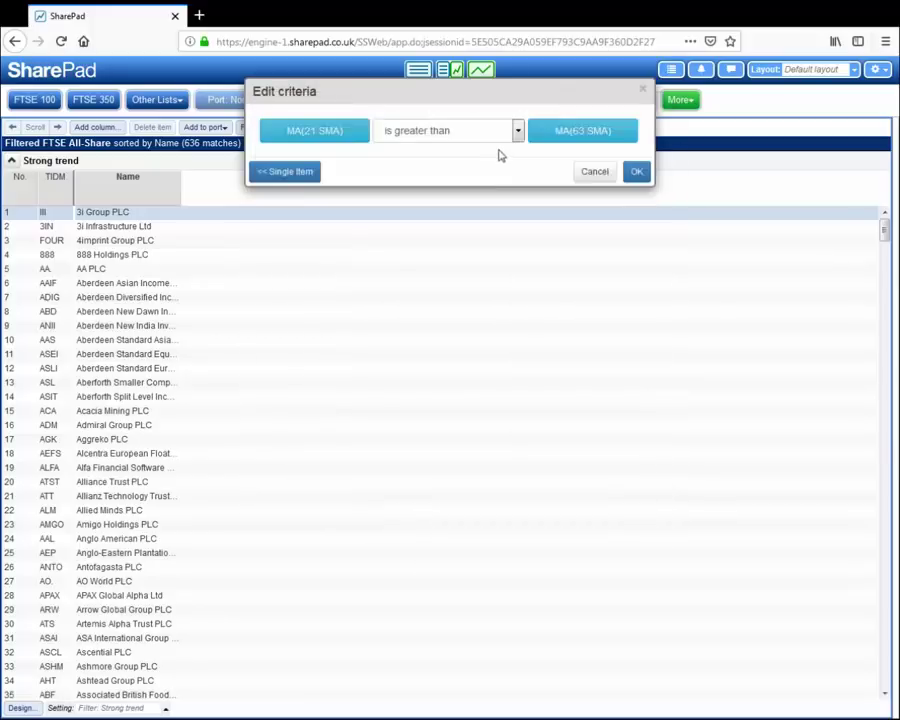
click(638, 172)
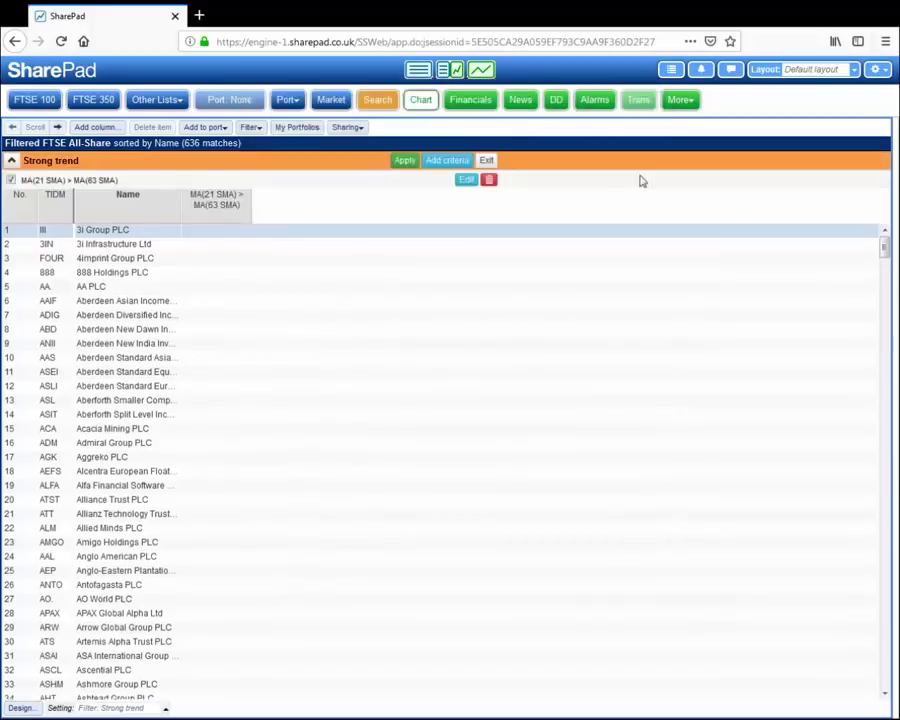
click(406, 163)
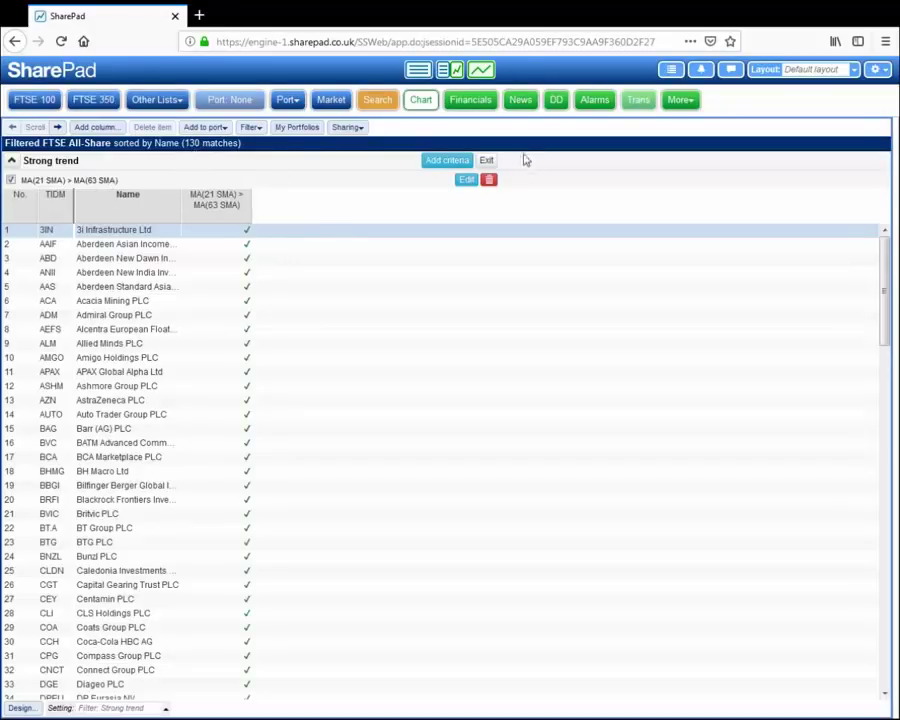
Add and apply a second criterion requiring the 63-period simple moving average to be greater than the 126-period one.
click(438, 160)
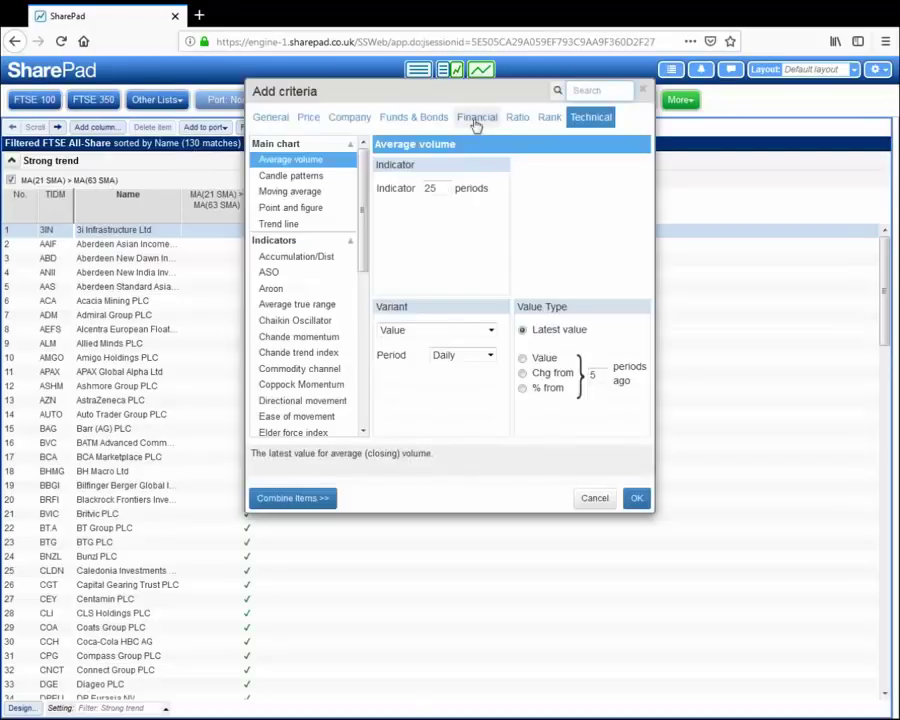
drag(458, 92, 529, 182)
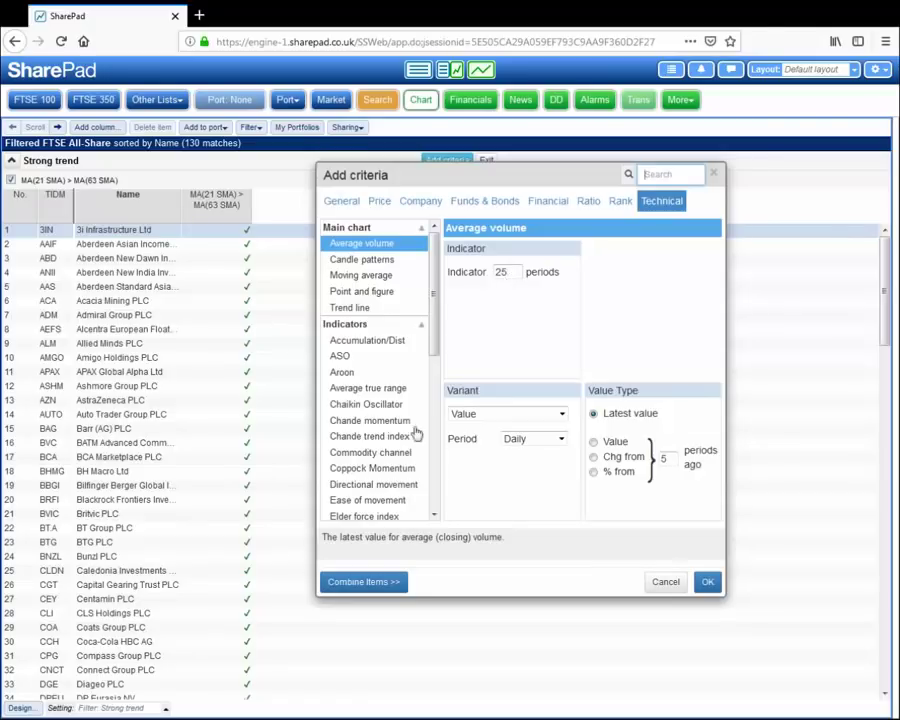
click(366, 279)
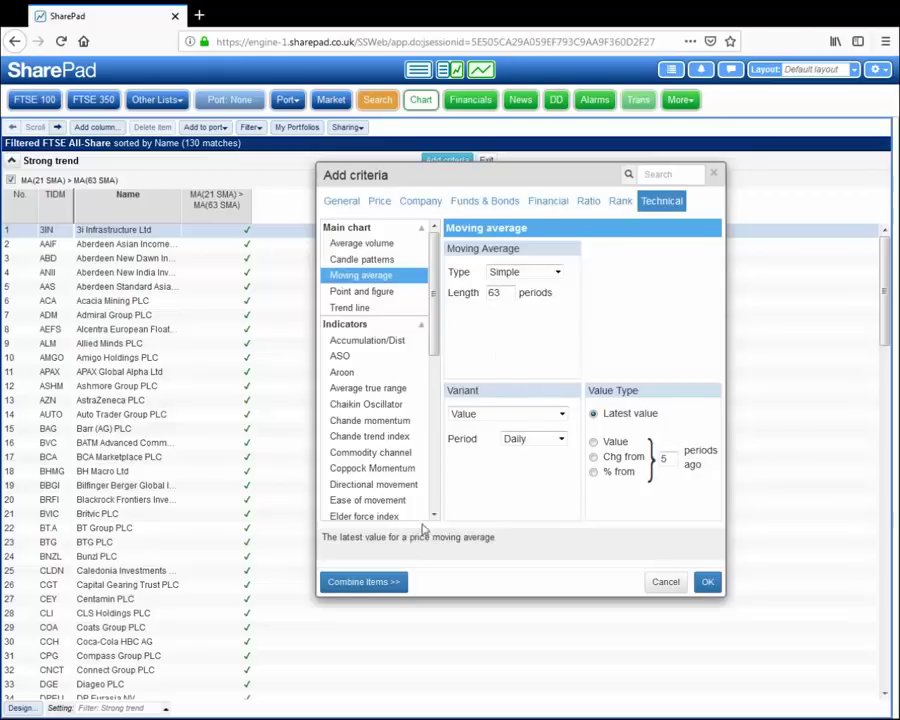
click(393, 593)
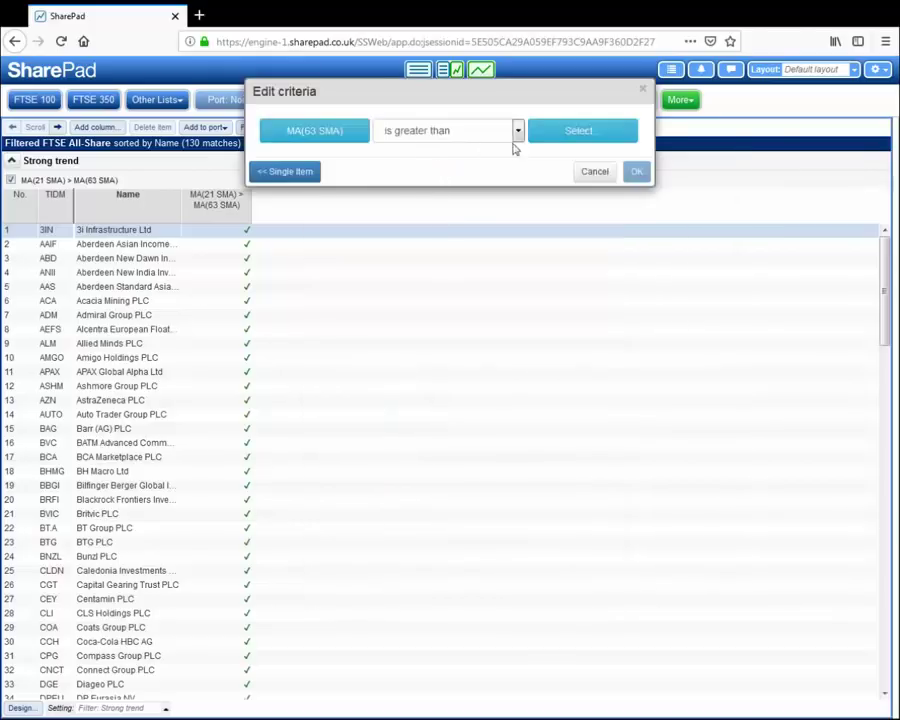
click(577, 139)
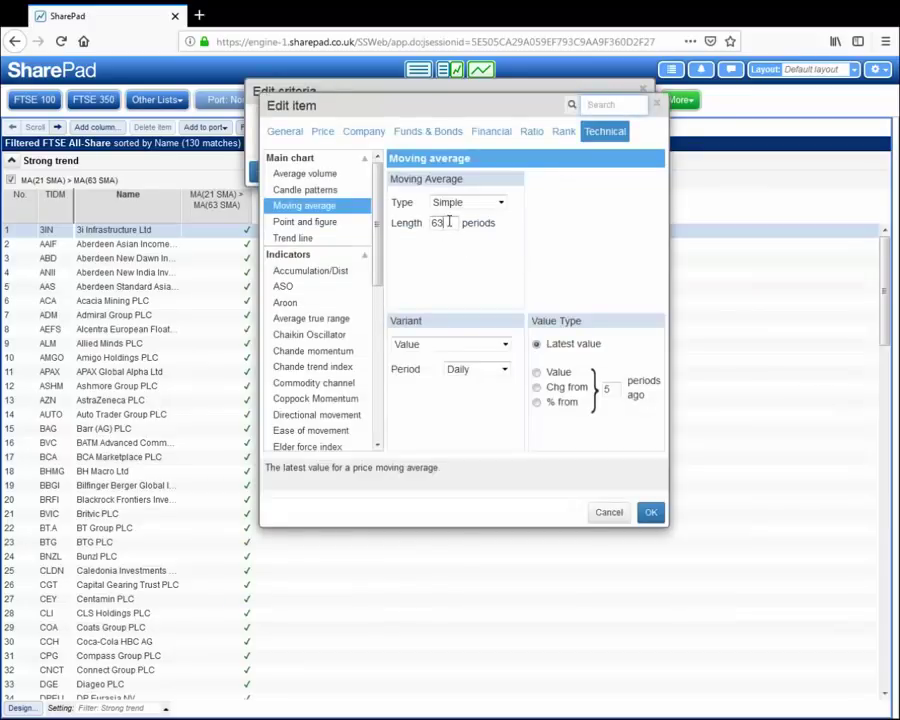
drag(449, 222, 395, 204)
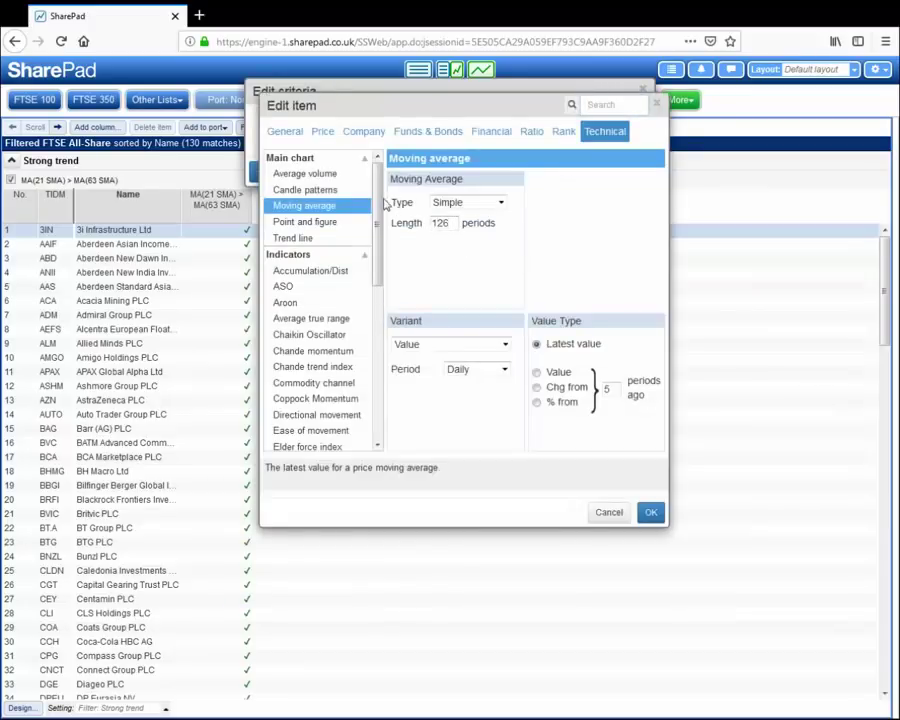
click(651, 513)
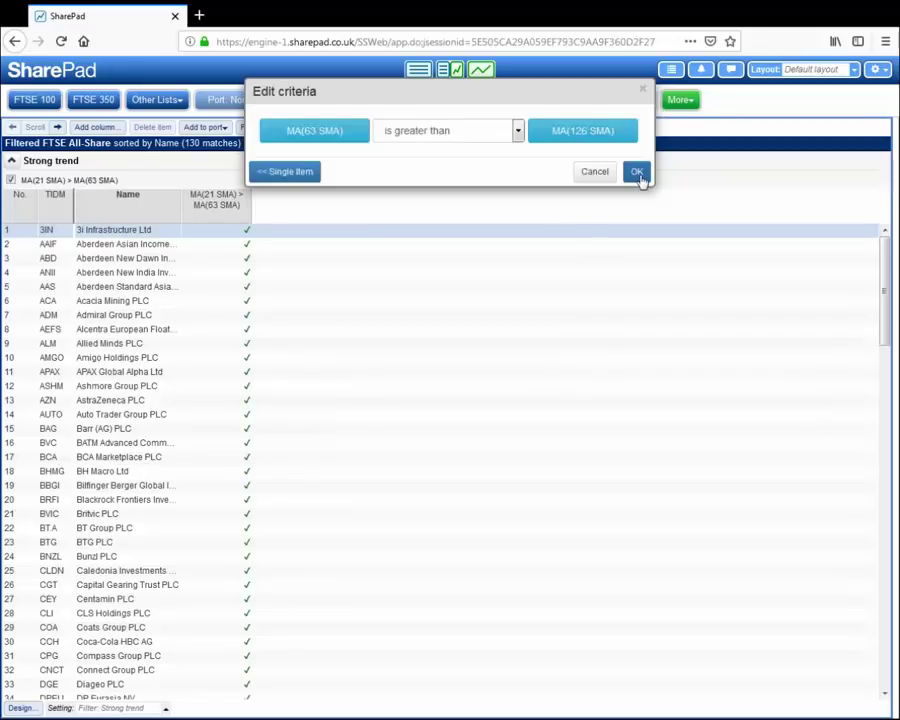
click(637, 173)
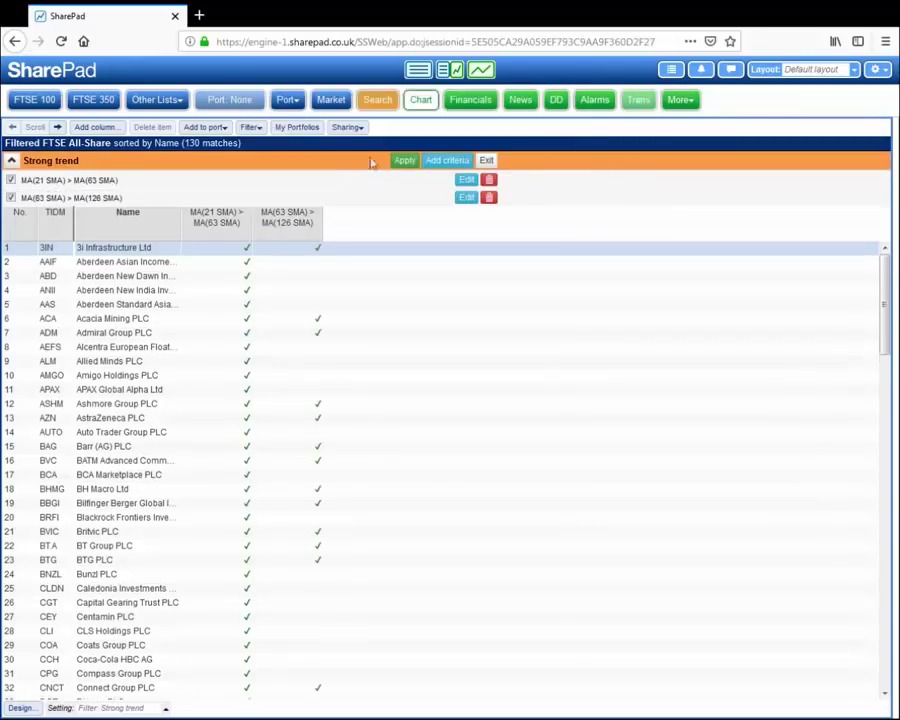
click(405, 163)
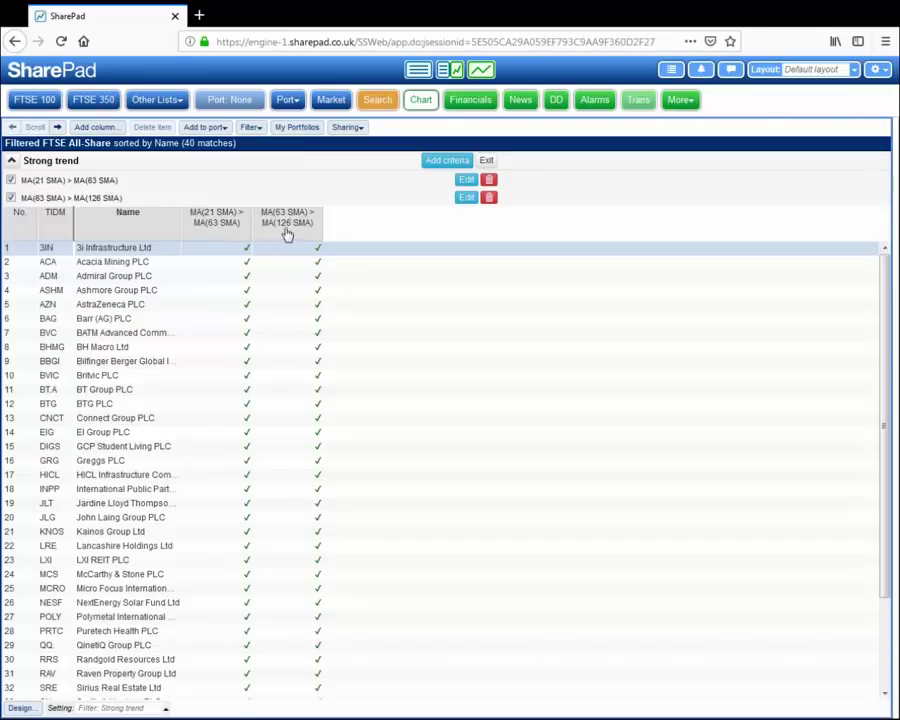
Add and apply a third criterion requiring the 126-period simple moving average to be greater than the 252-period one.
click(452, 165)
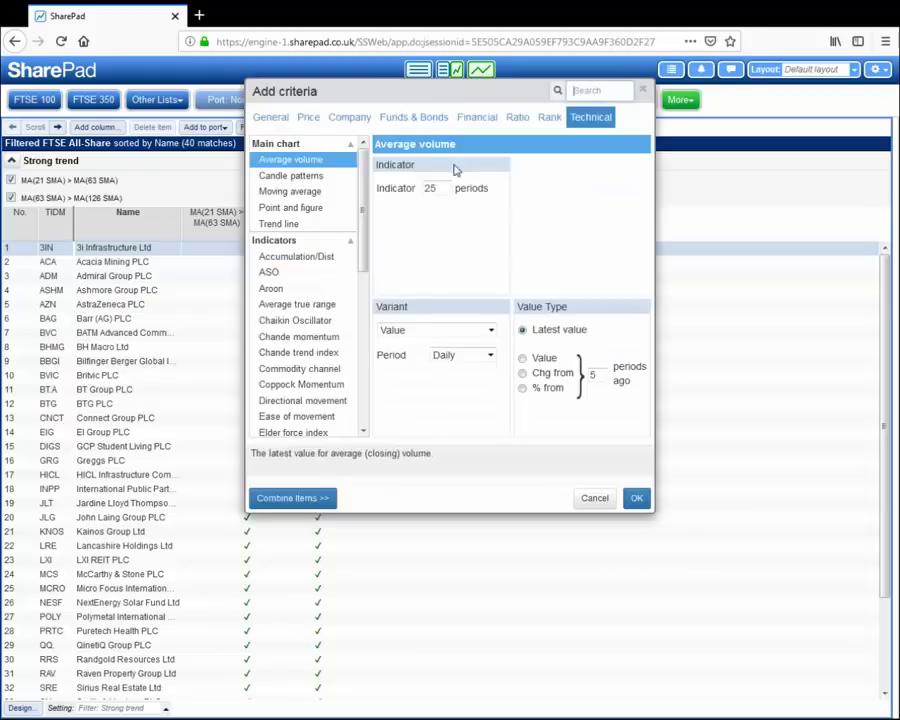
click(290, 193)
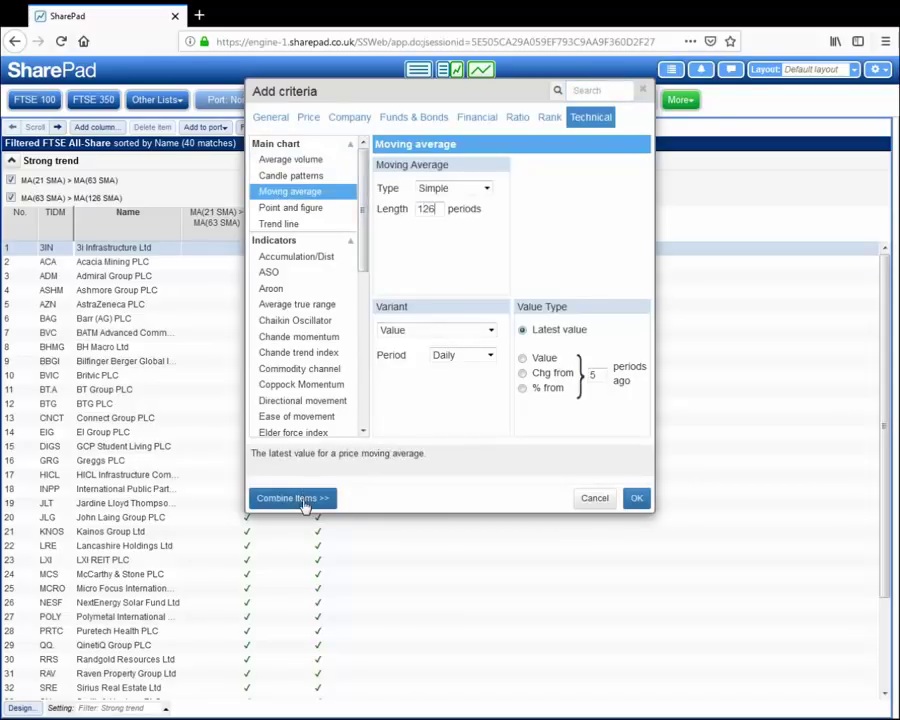
click(293, 498)
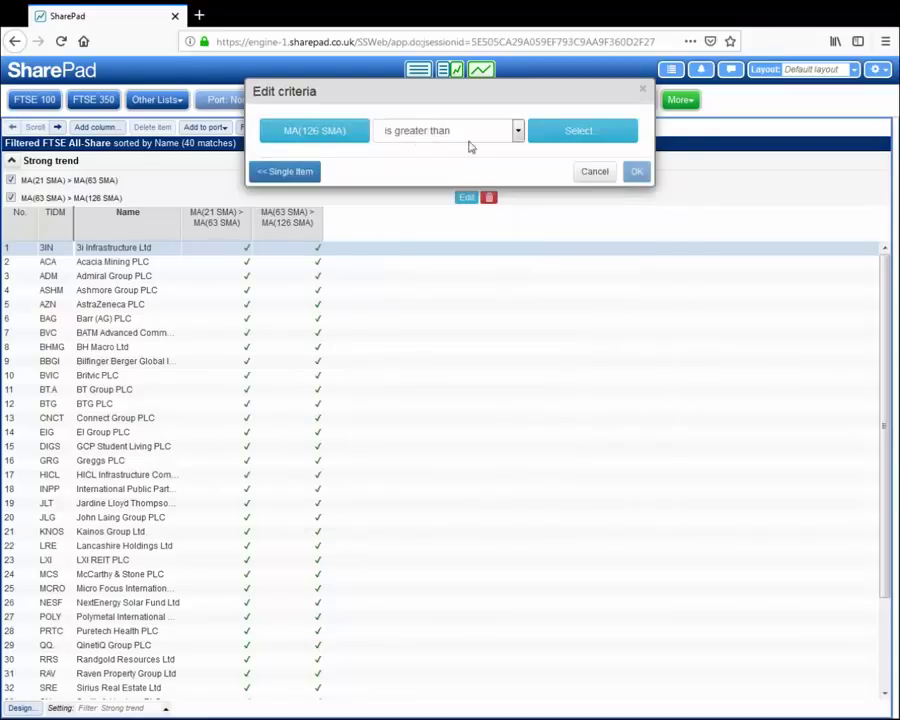
click(575, 135)
drag(446, 222, 405, 207)
text(252)
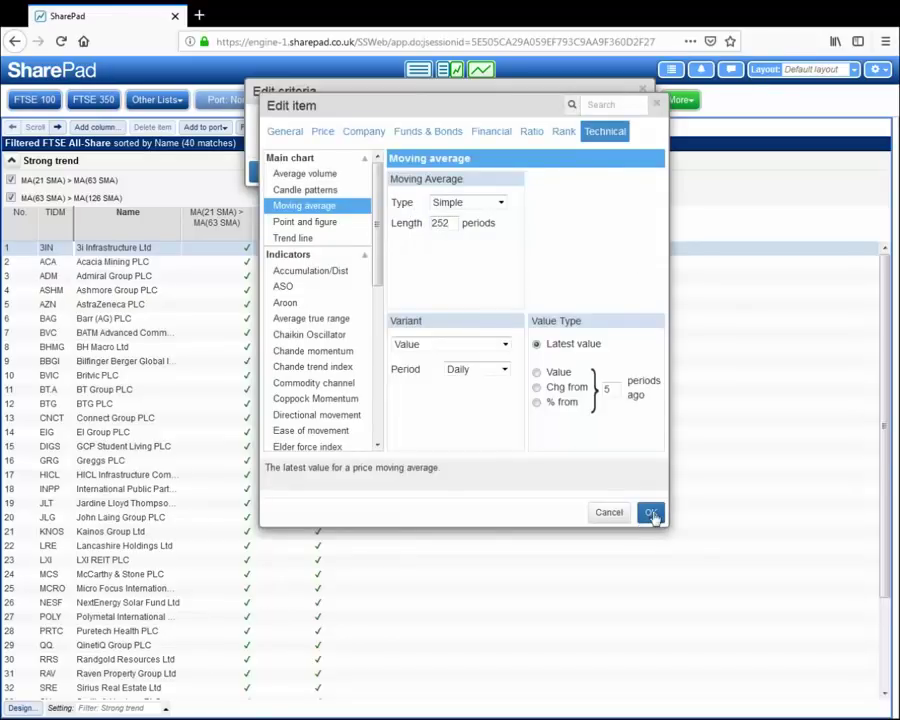
click(651, 513)
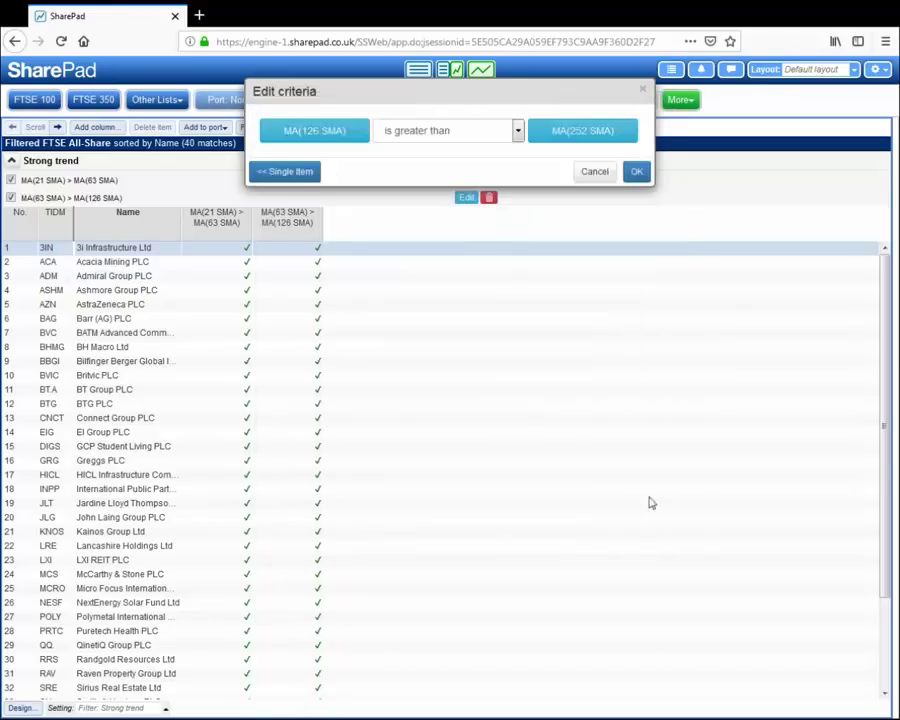
click(638, 172)
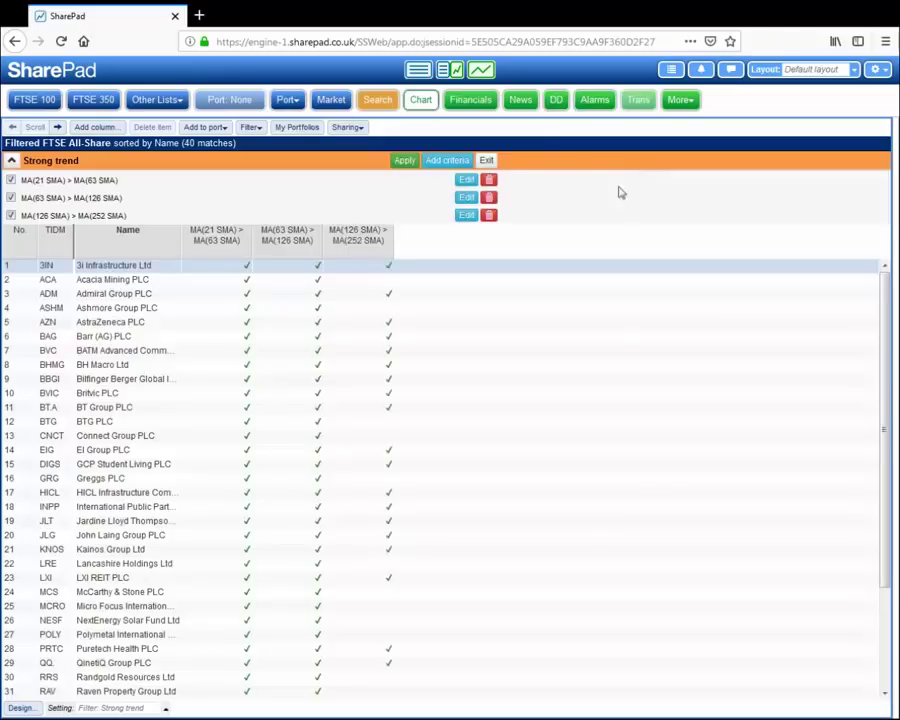
click(404, 162)
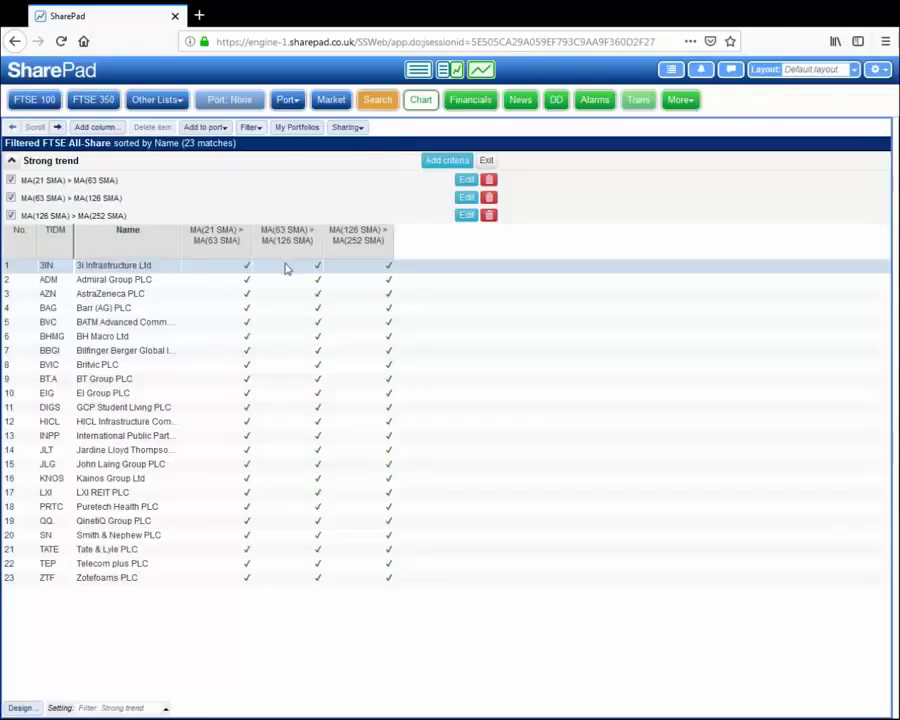
View the full chart of 3i Infrastructure Ltd from the filtered list to examine its moving averages.
click(481, 71)
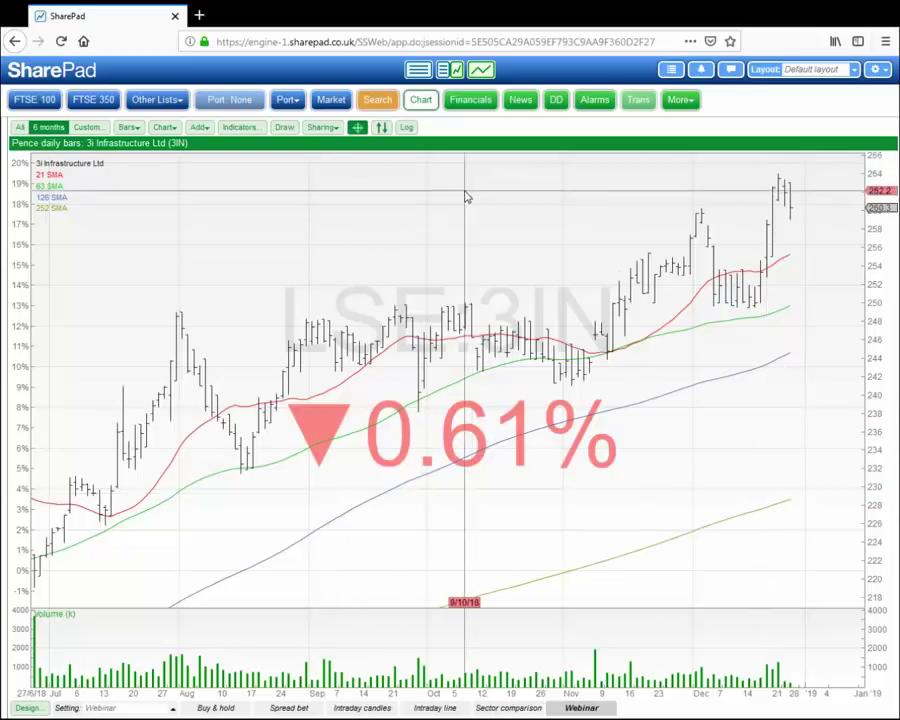
Step through the charts of the following filtered stocks, up to Barr (AG) PLC, to examine their moving averages.
key(Down)
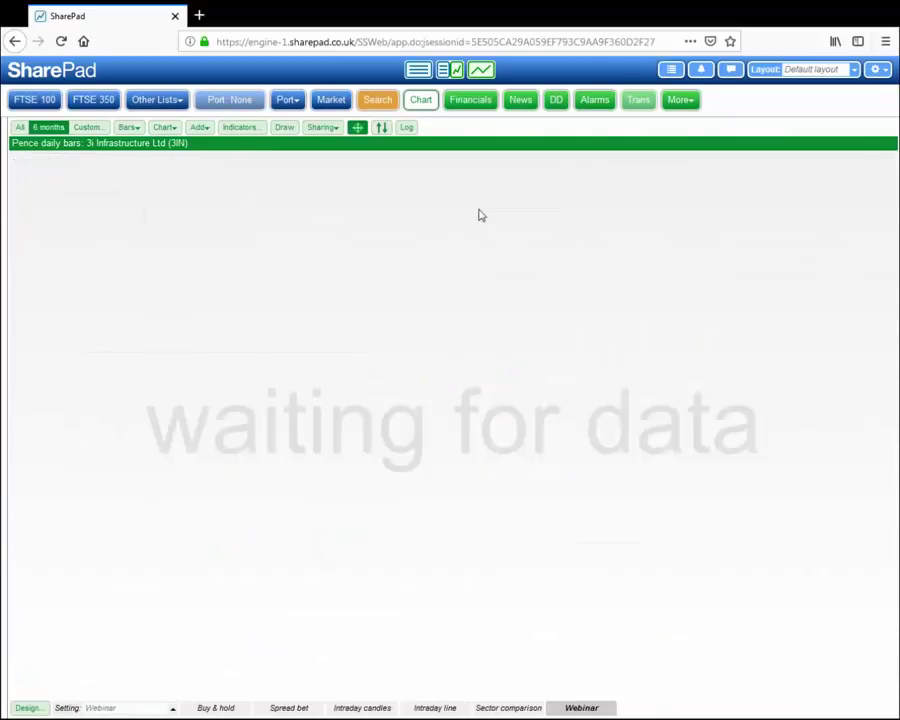
key(Down)
key(Down)
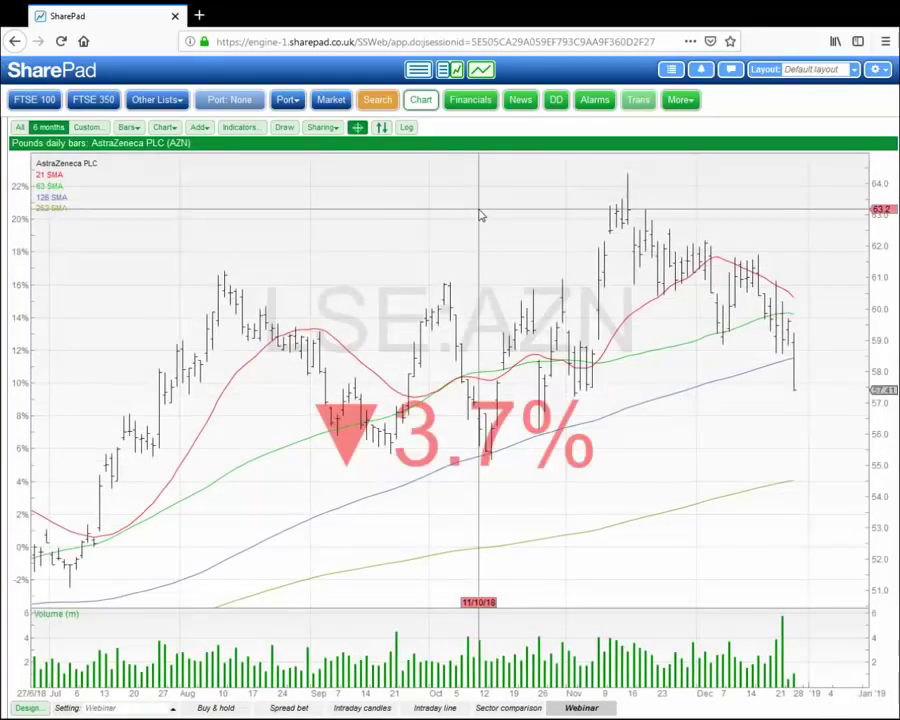
key(Down)
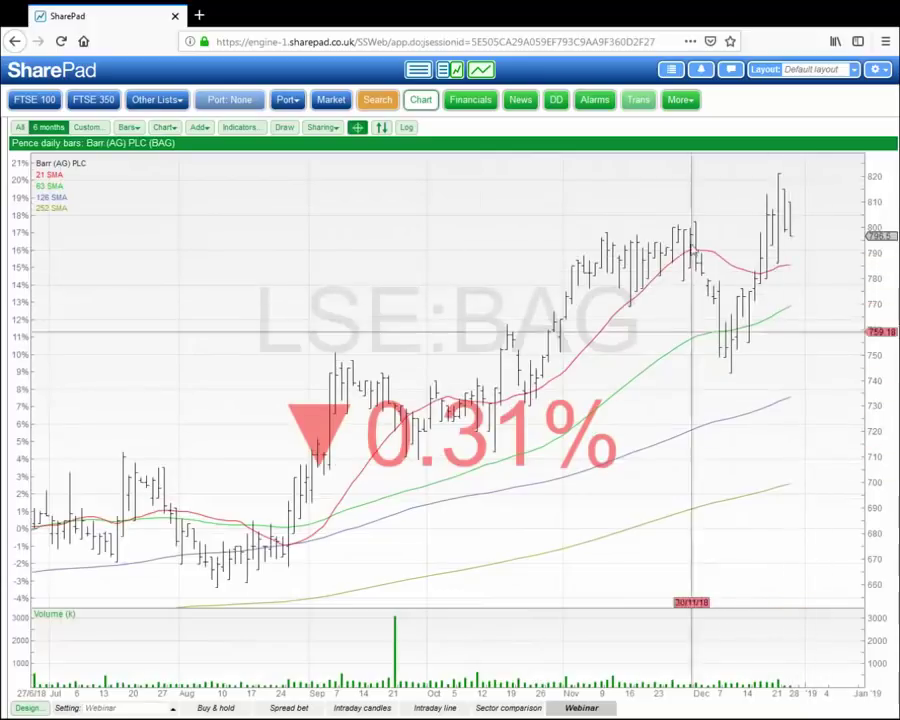
Exit the Strong trend filter and show the full FTSE All-Share list beside the 3i Group PLC chart.
click(422, 72)
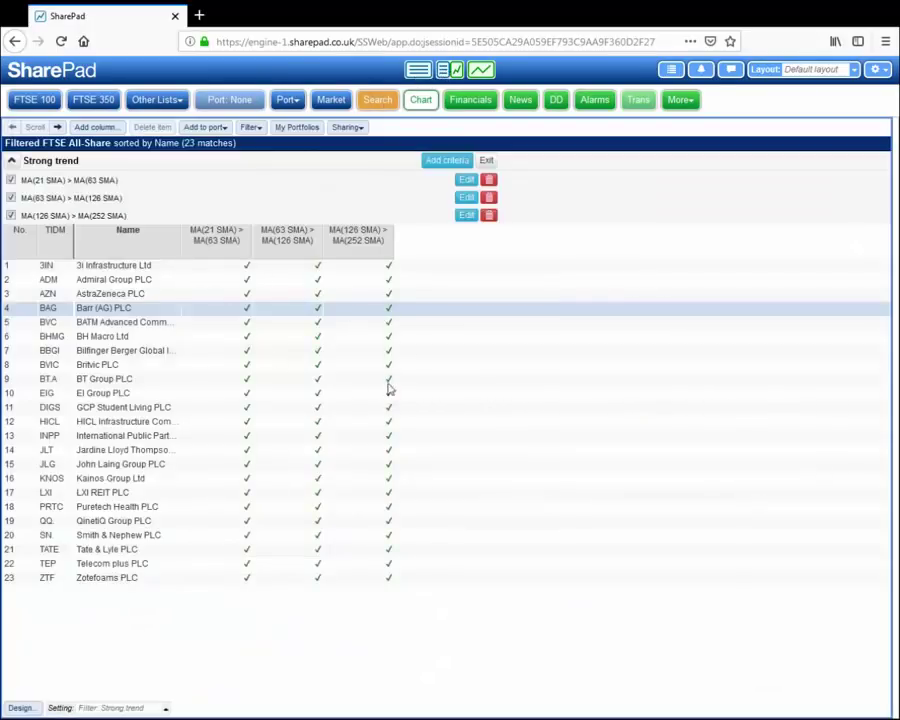
click(487, 162)
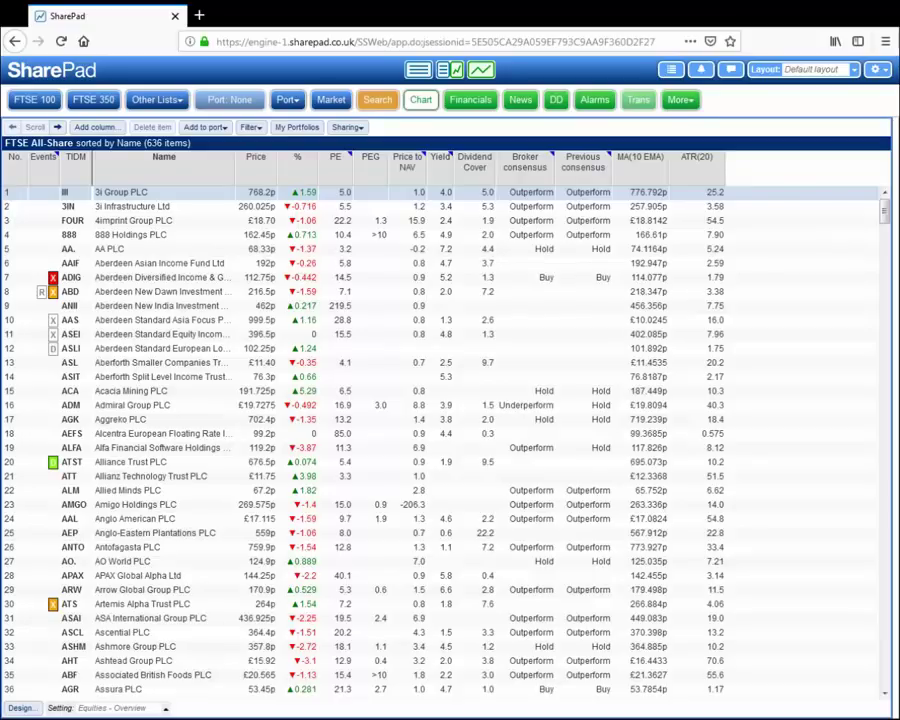
click(421, 100)
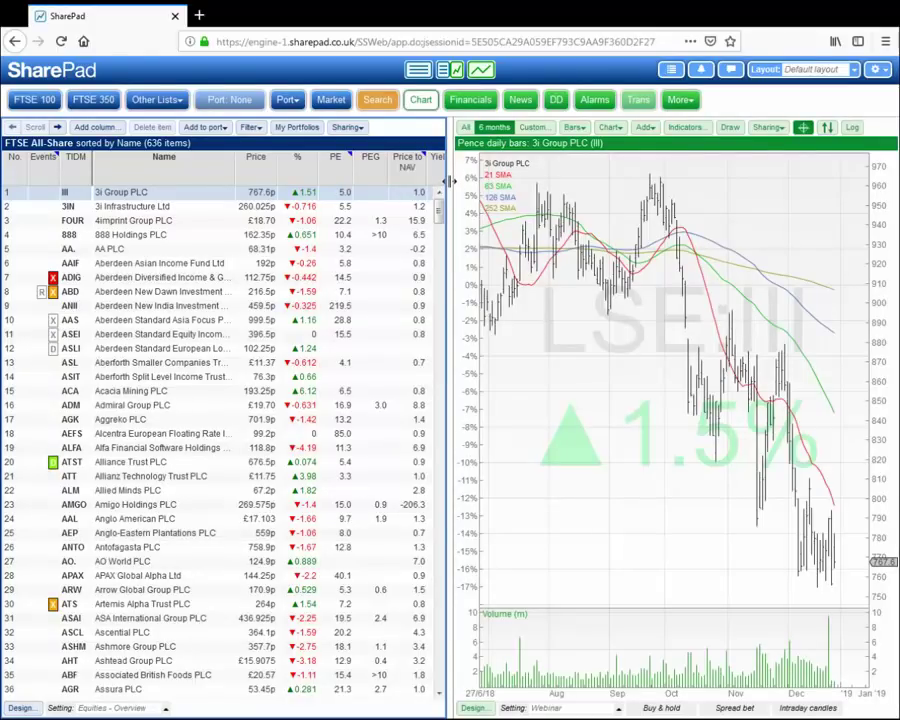
Remove the 21, 63, 126 and 252 period moving averages from the chart.
click(645, 128)
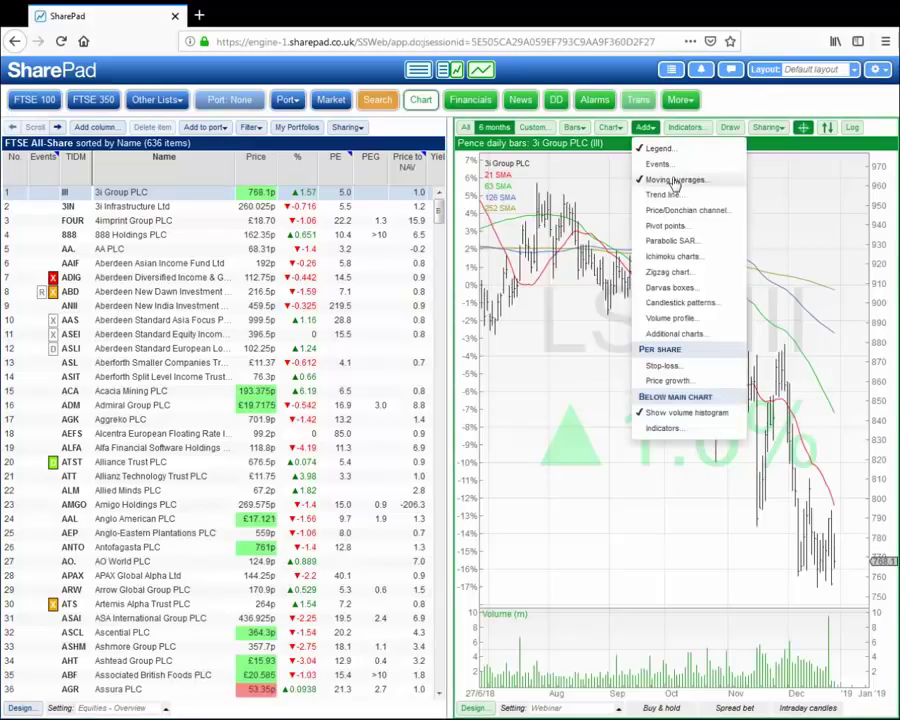
click(675, 180)
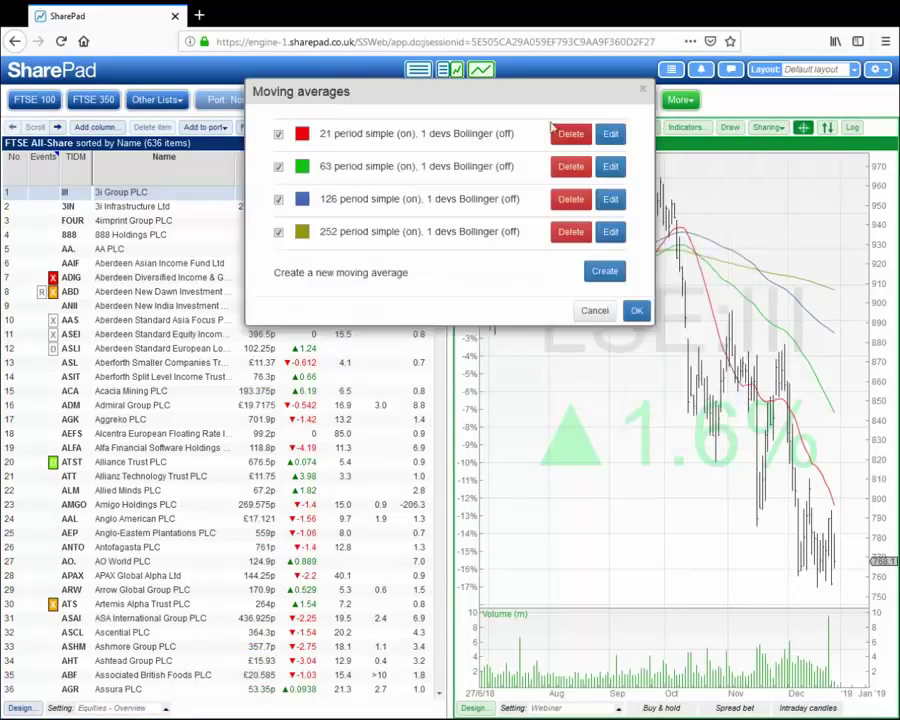
click(569, 134)
click(569, 134)
click(569, 134)
click(569, 134)
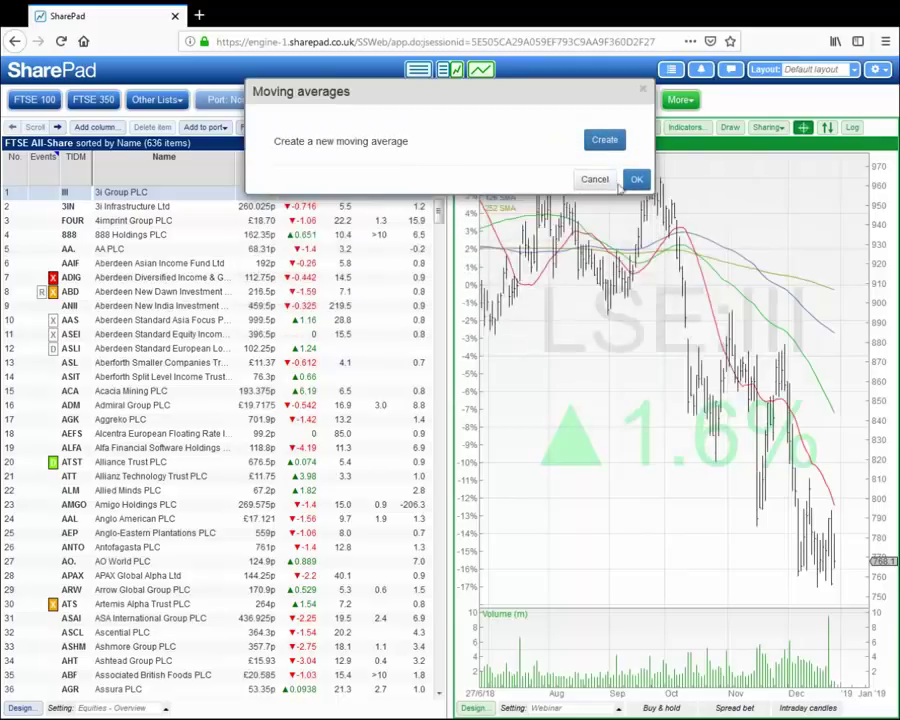
click(634, 176)
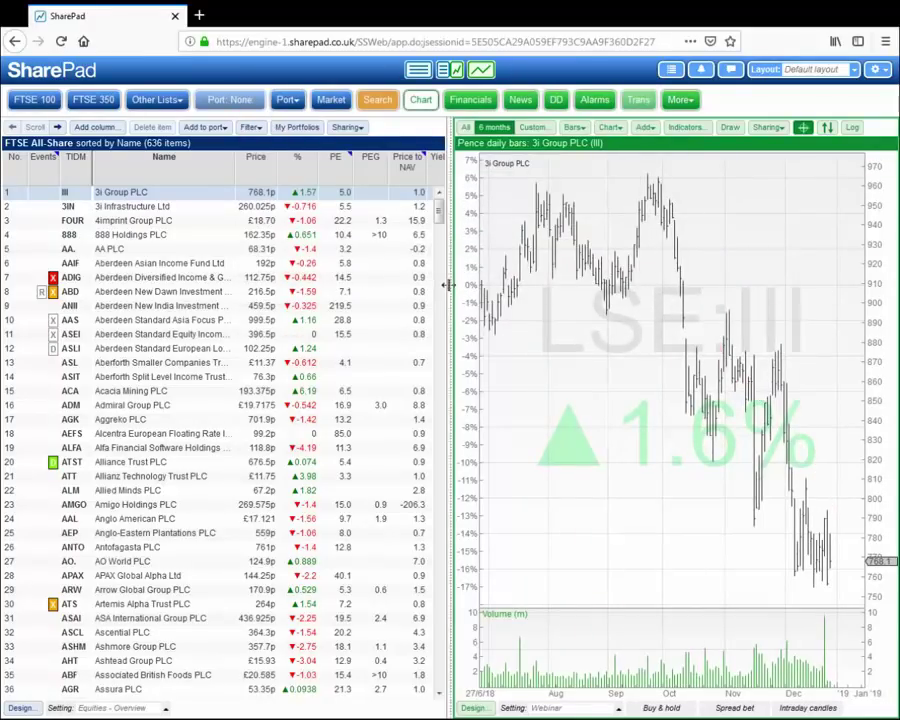
Widen the chart area and mark bullish Hammer candlestick patterns on the 3i Group PLC chart.
drag(446, 282, 268, 285)
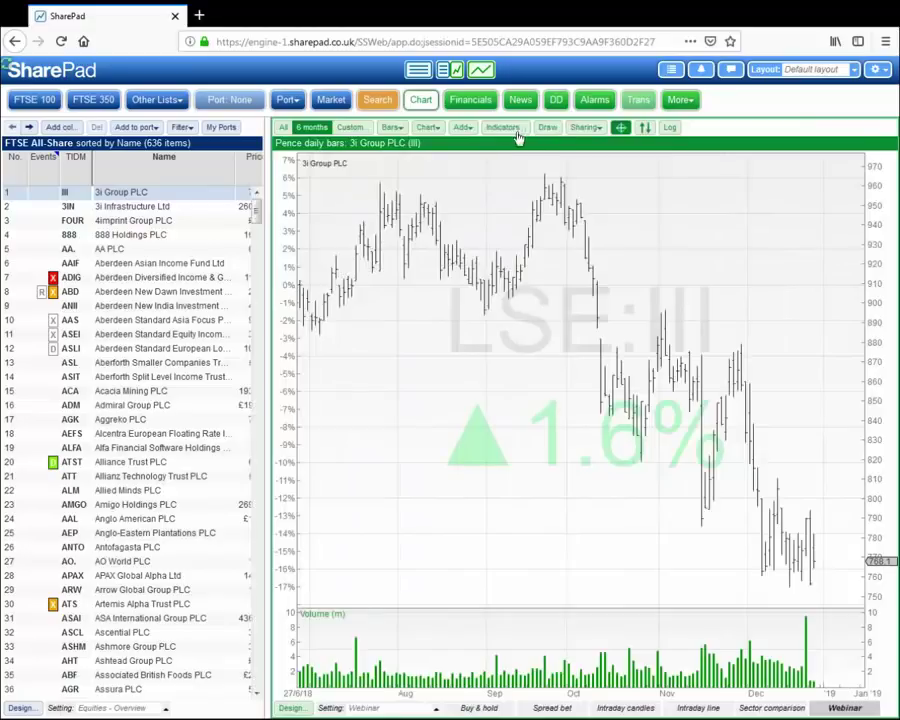
click(462, 128)
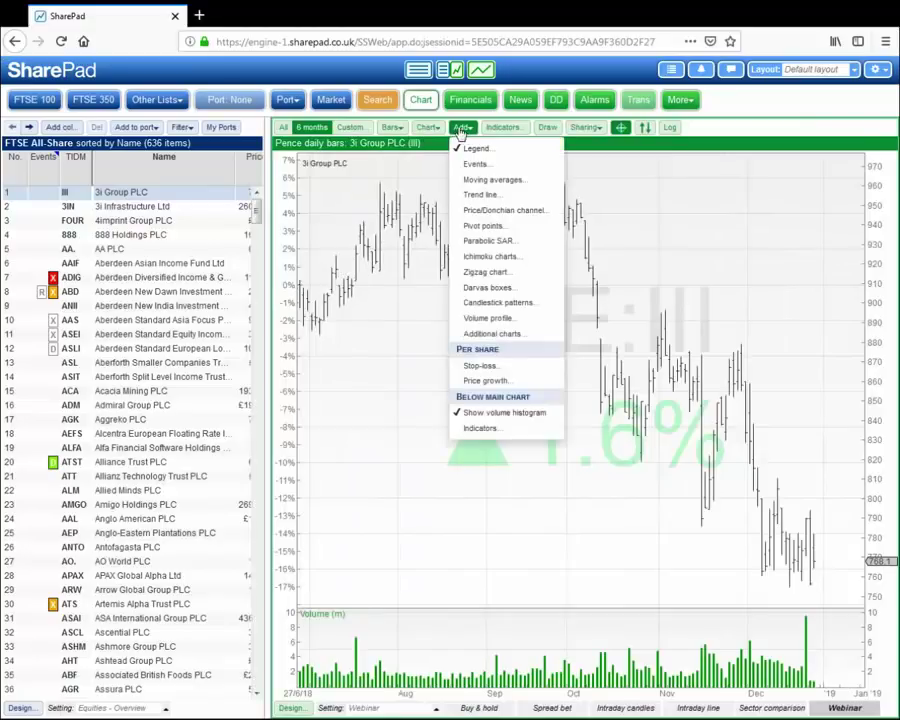
click(487, 304)
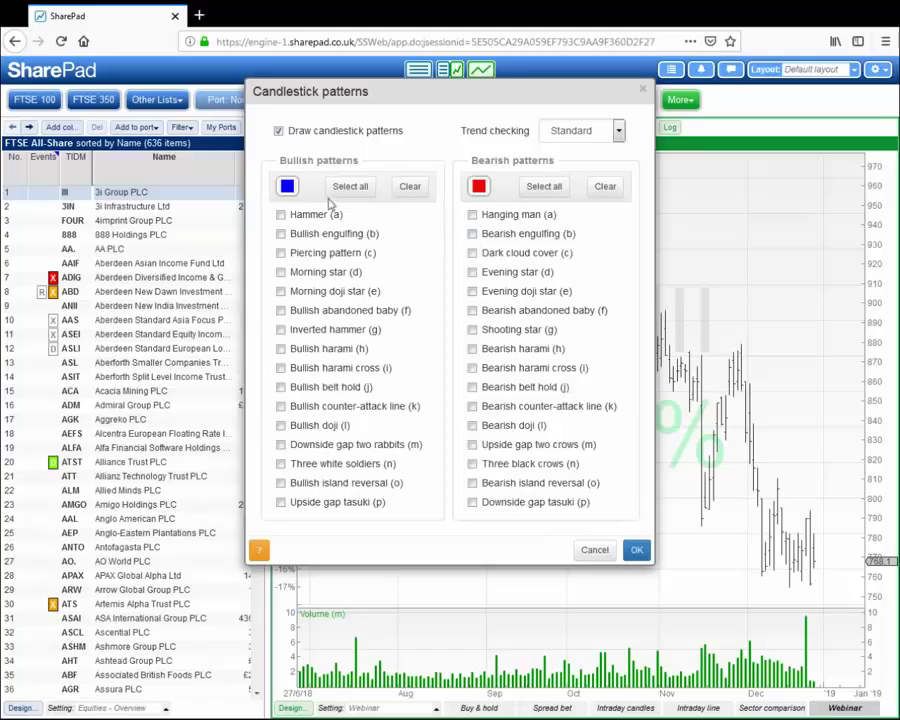
click(281, 214)
click(637, 553)
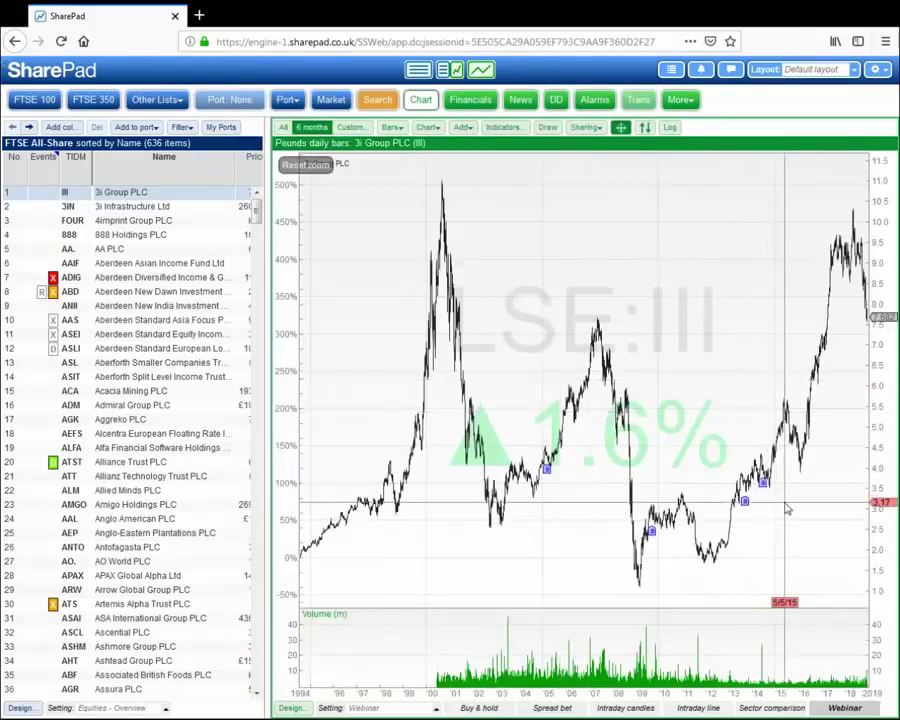
Narrow the chart to roughly August 2013 to June 2015 and change its type to candlesticks.
drag(784, 506, 747, 506)
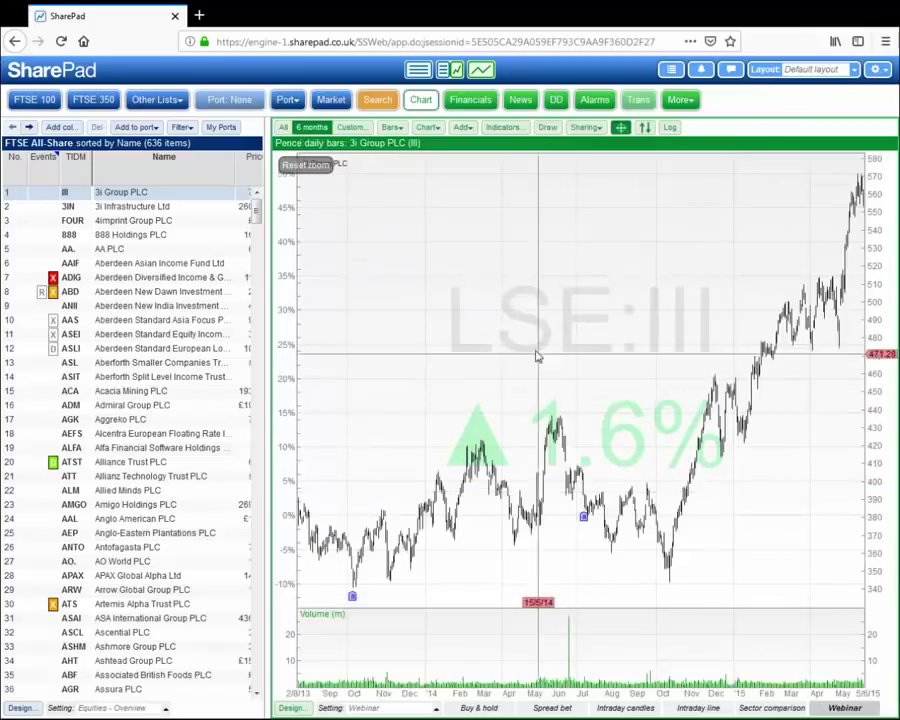
click(428, 127)
click(450, 196)
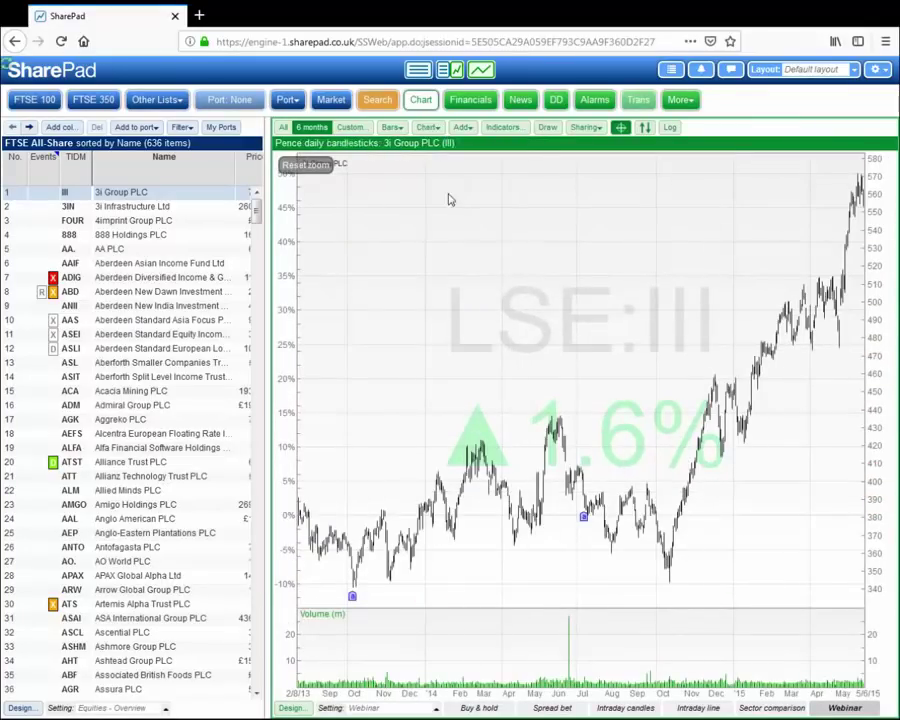
Zoom in on the Hammer marker of July 2014 to examine its candle, and return to the full price history.
drag(577, 553, 614, 563)
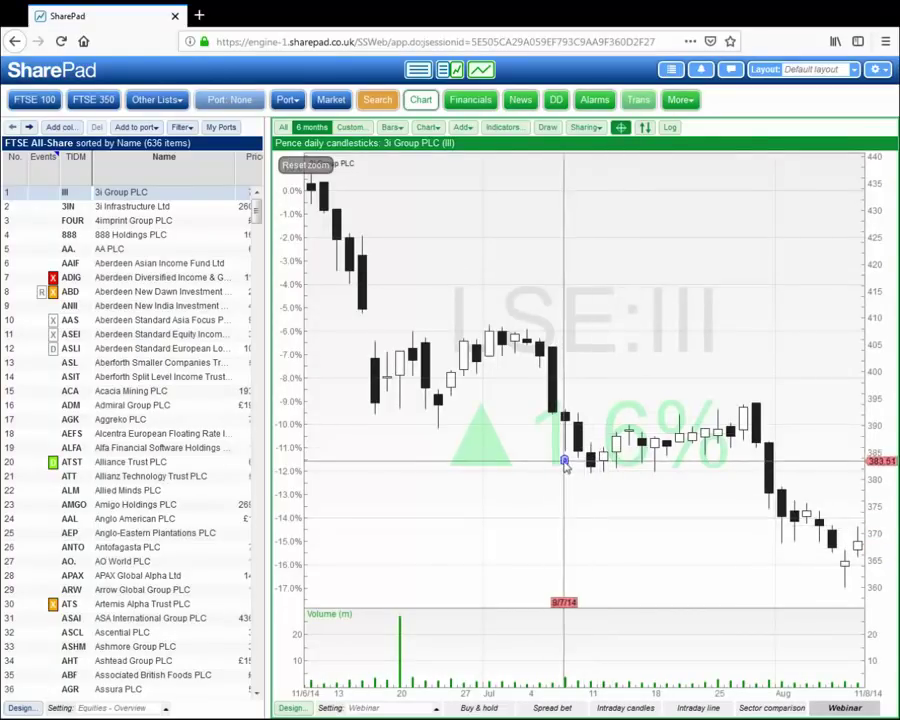
mouse_move(567, 466)
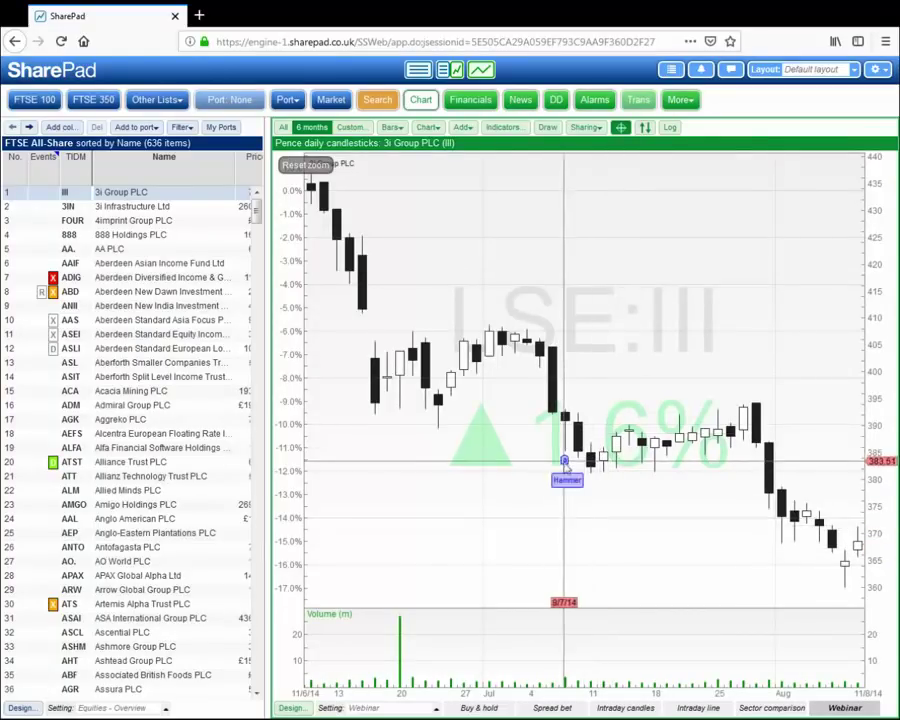
double_click(520, 480)
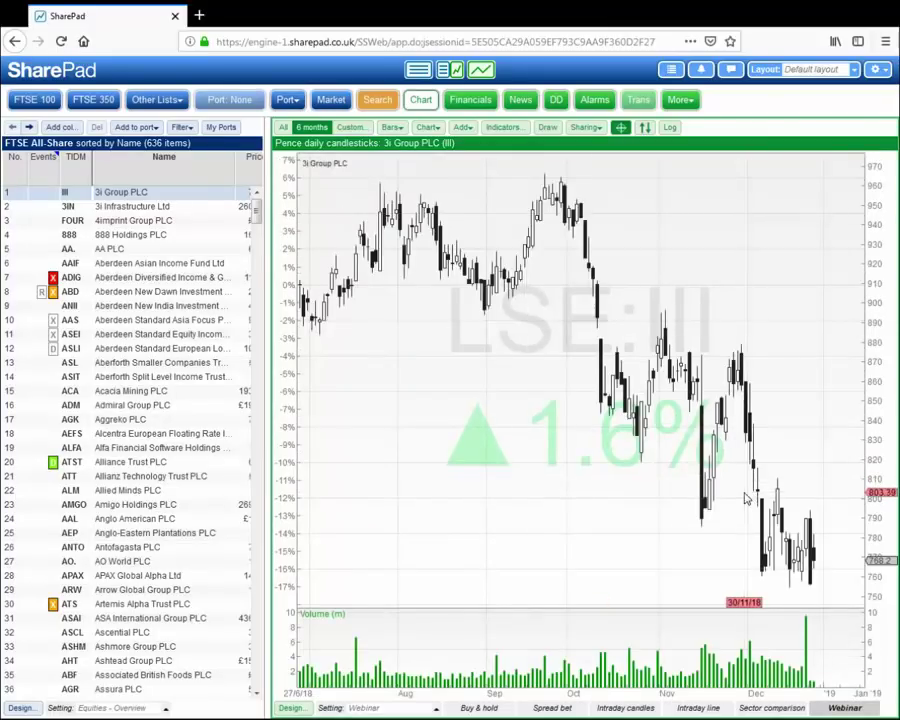
scroll(745, 499, down, 10)
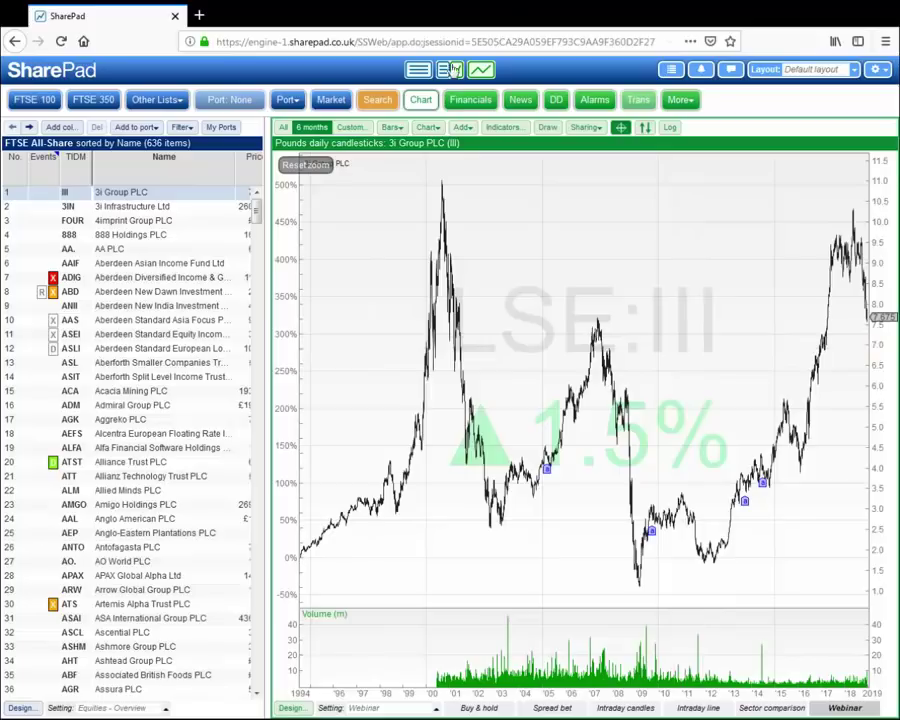
Create a new filter named Hammer and apply it to the FTSE All-Share list.
click(420, 70)
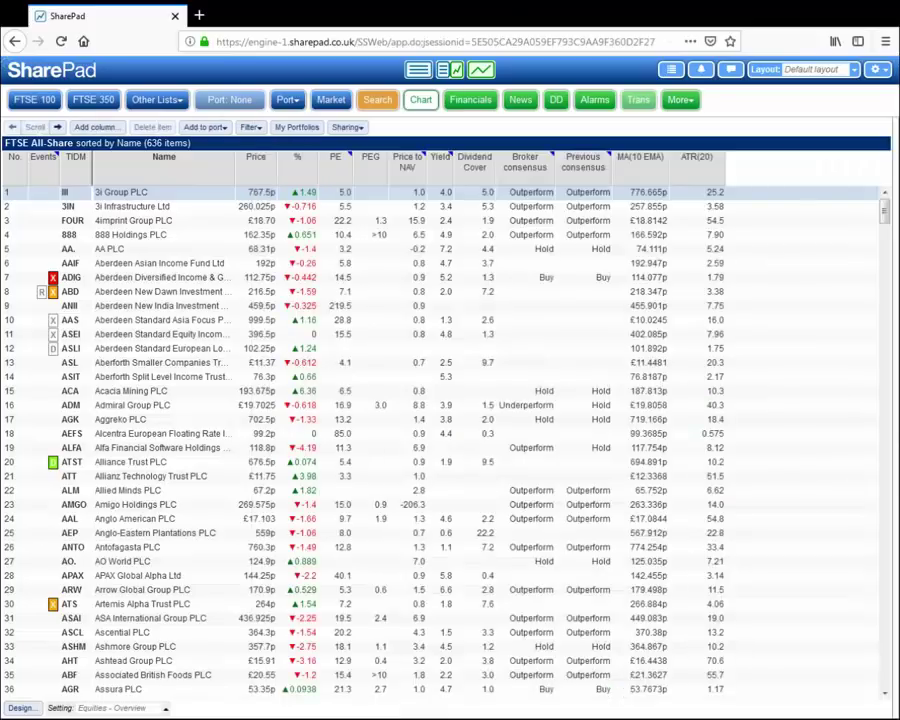
click(250, 128)
click(281, 146)
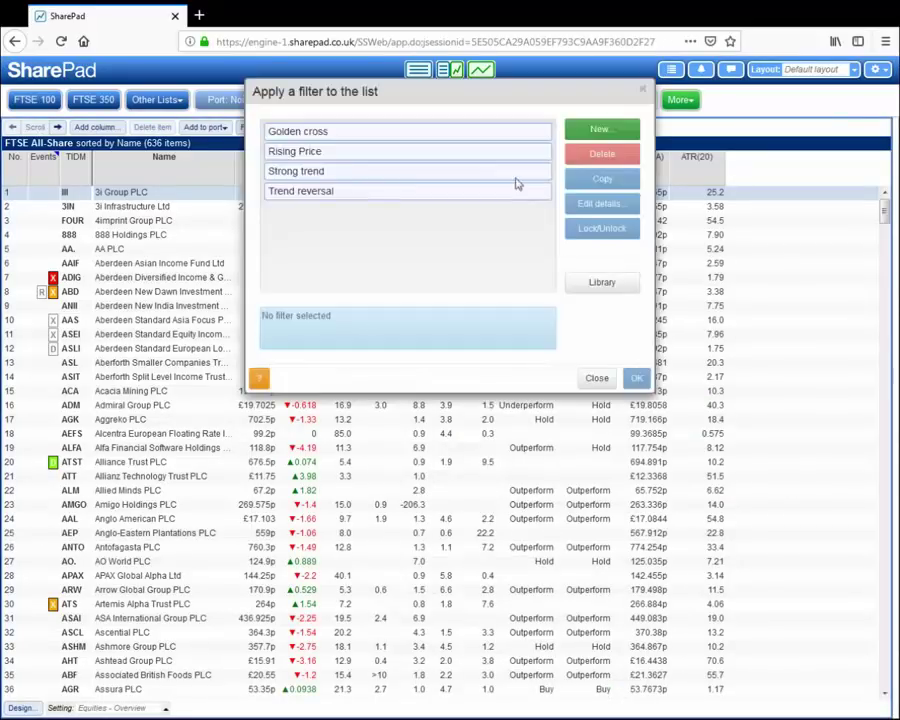
click(602, 130)
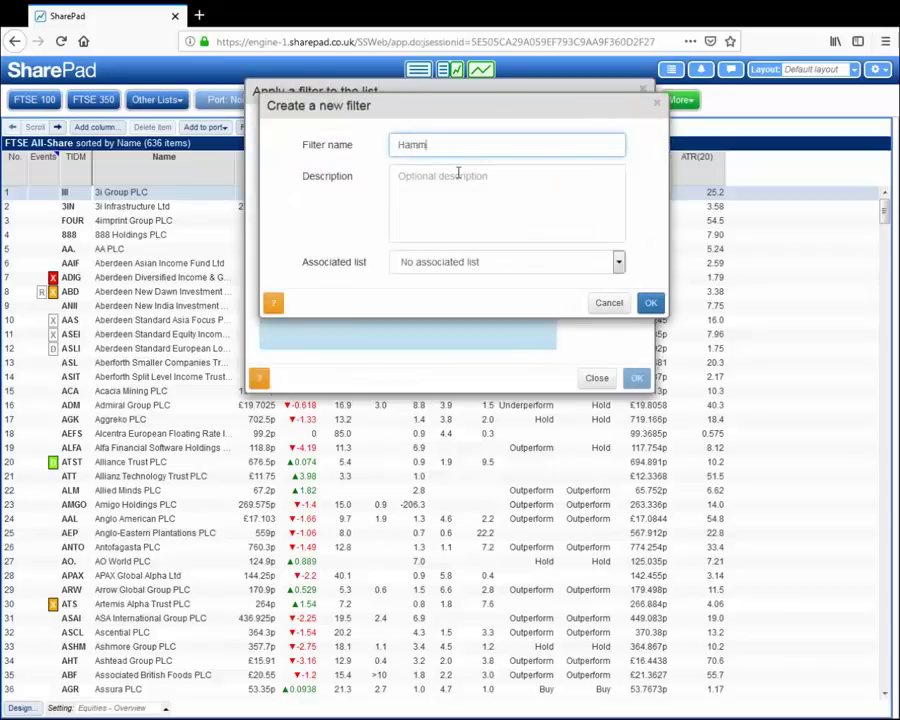
click(650, 302)
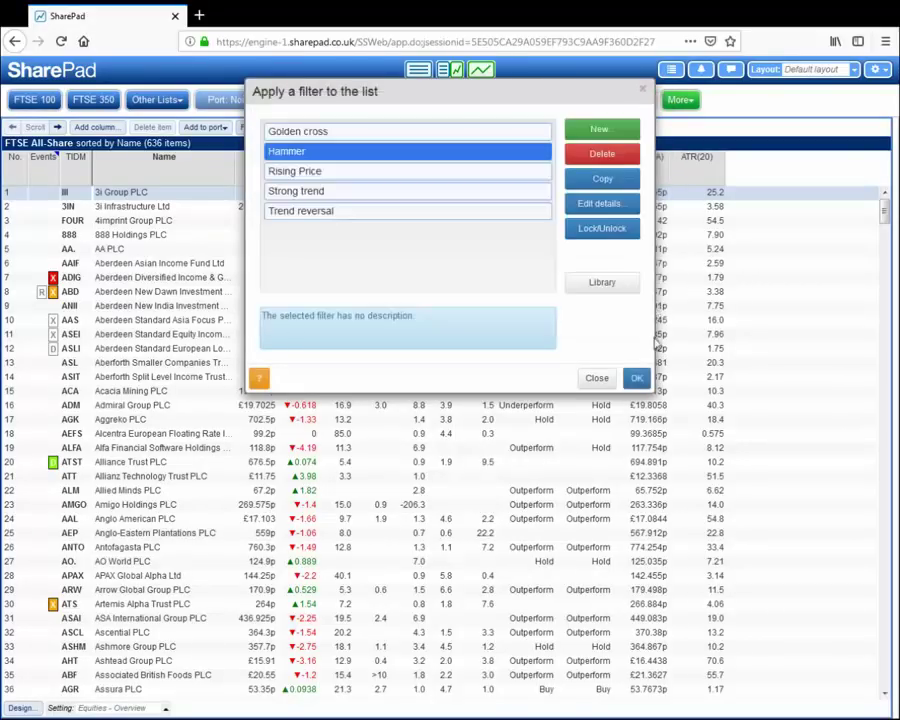
click(636, 378)
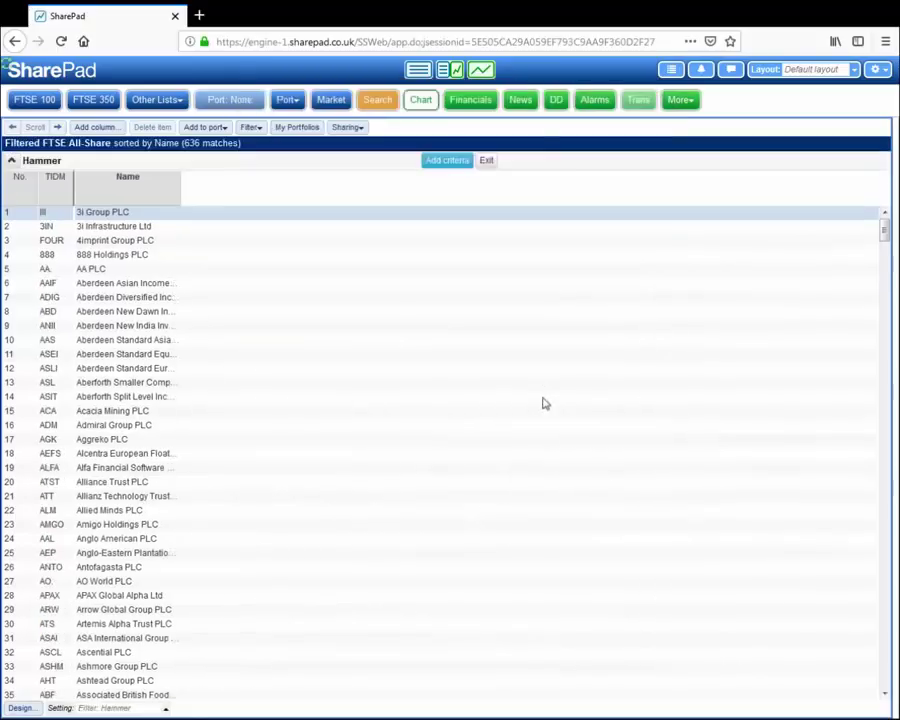
Start a candle patterns criterion for the Hammer filter and set its period to Weekly.
click(426, 162)
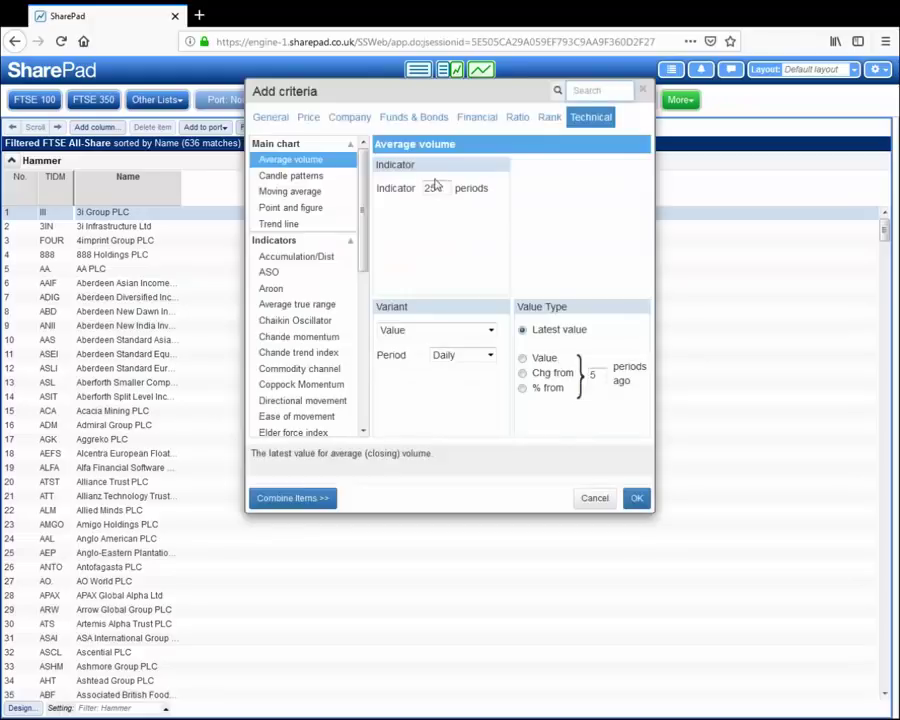
click(285, 178)
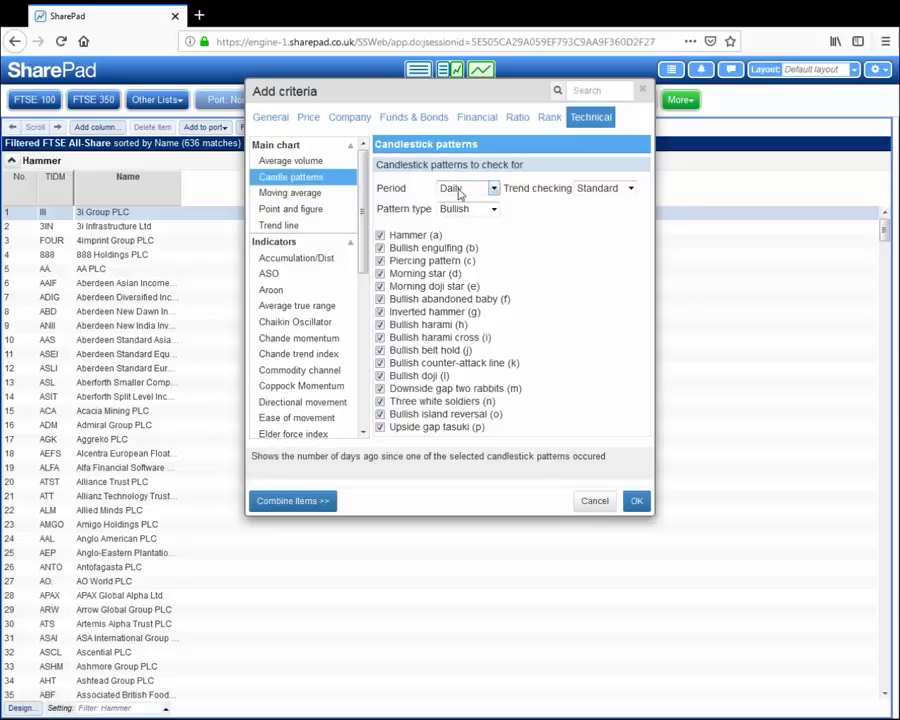
click(459, 229)
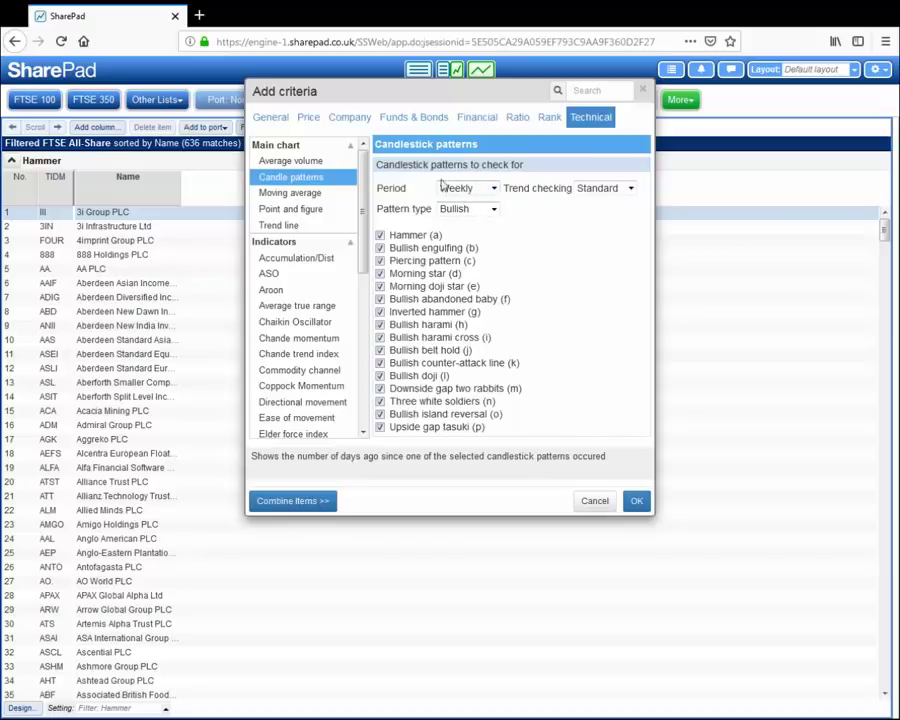
Exclude every bullish candlestick pattern from the criterion except Hammer.
click(380, 247)
click(380, 260)
click(380, 286)
click(380, 273)
click(380, 299)
click(380, 311)
click(380, 324)
click(380, 337)
click(380, 350)
click(380, 362)
click(380, 375)
click(380, 388)
click(380, 401)
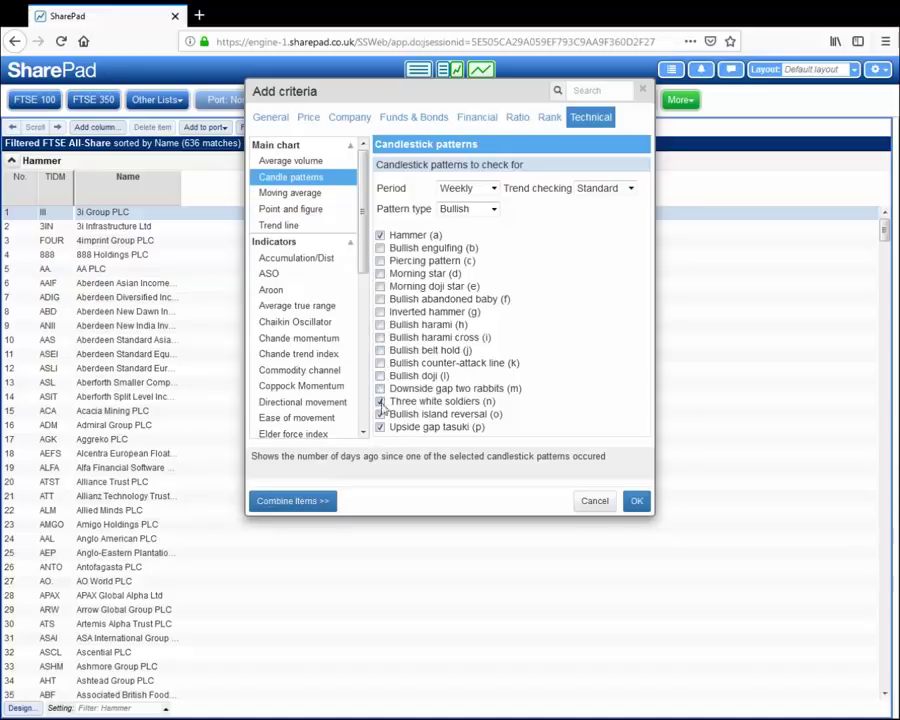
click(380, 414)
click(380, 427)
Set the candle patterns criterion's trend checking to None.
click(598, 190)
click(594, 218)
click(600, 193)
click(600, 236)
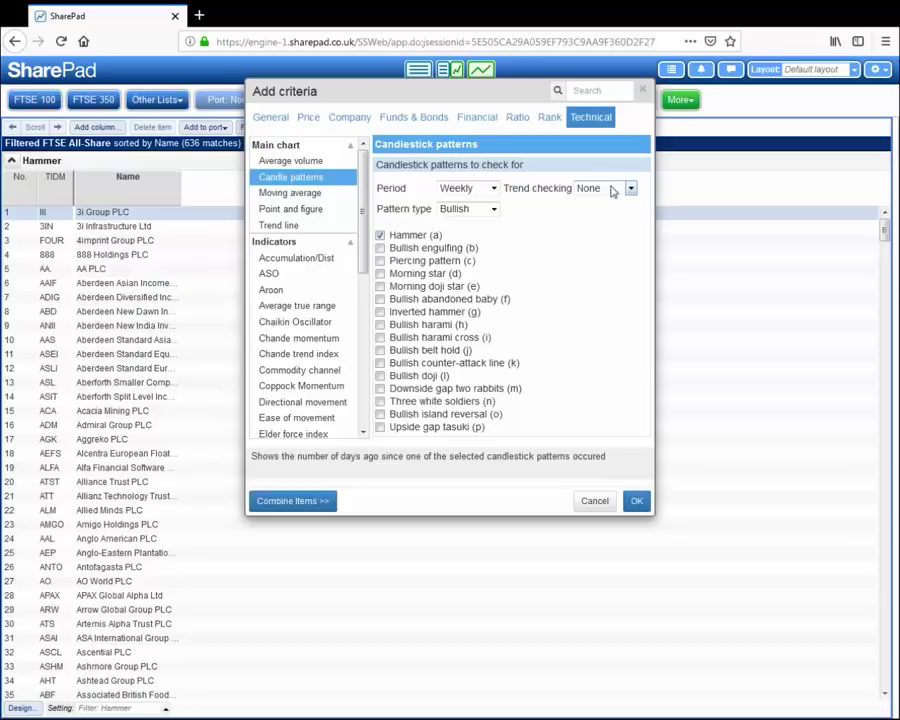
Add the bullish candle patterns criterion with a maximum of 3 and apply the filter.
click(638, 503)
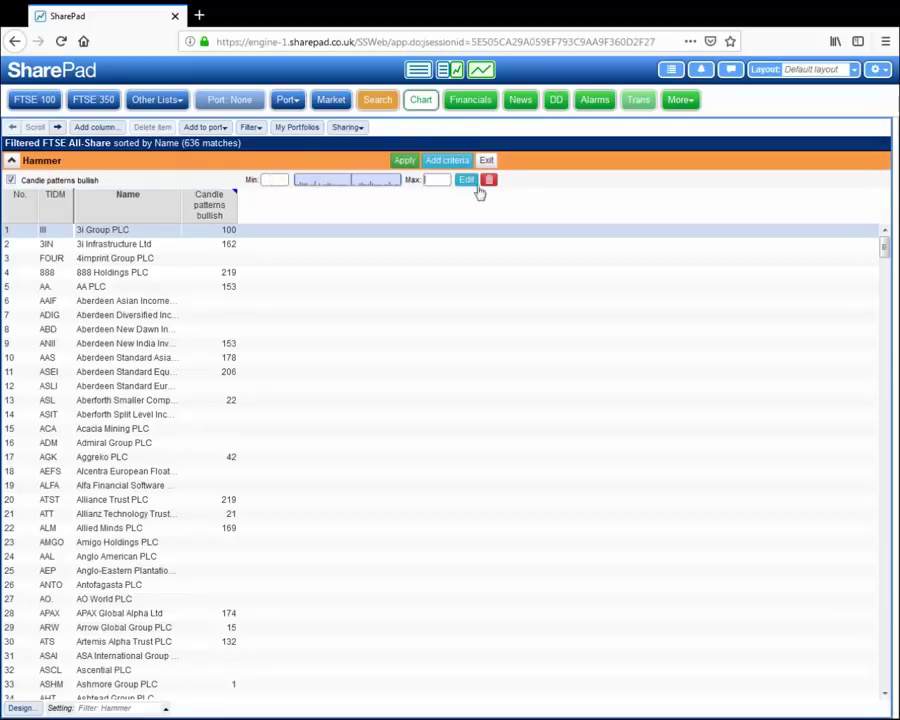
text(3)
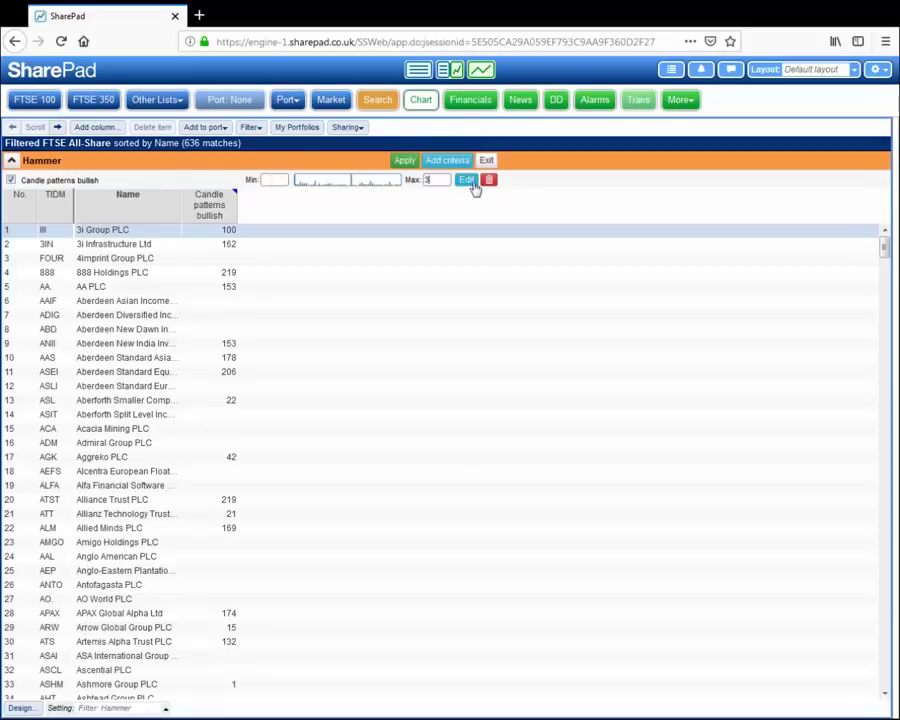
click(405, 162)
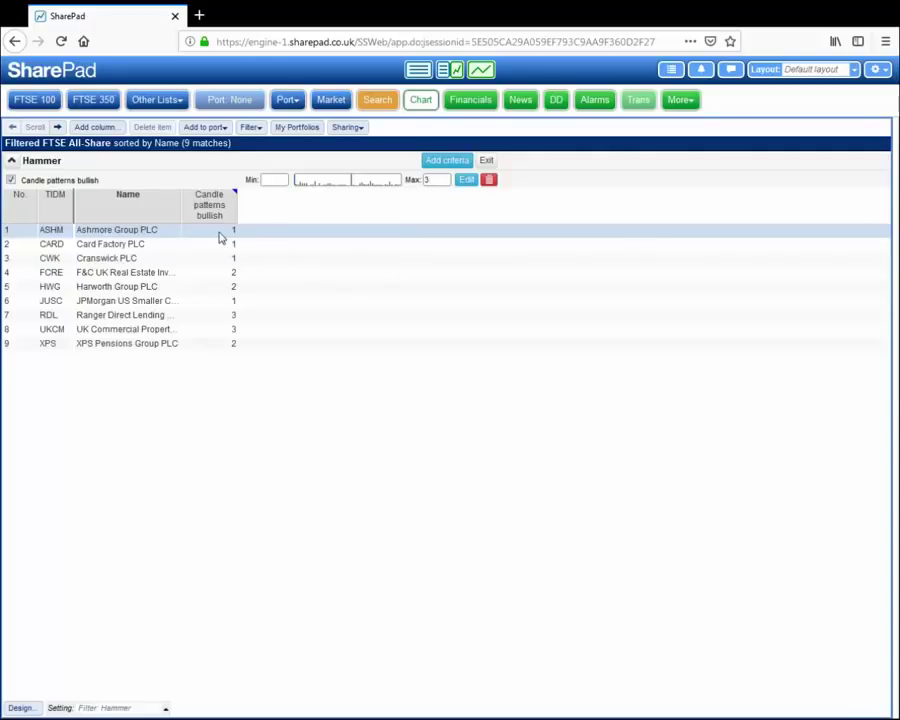
Show the Ashmore Group chart on its own and set its candlestick patterns' trend checking to None.
click(481, 72)
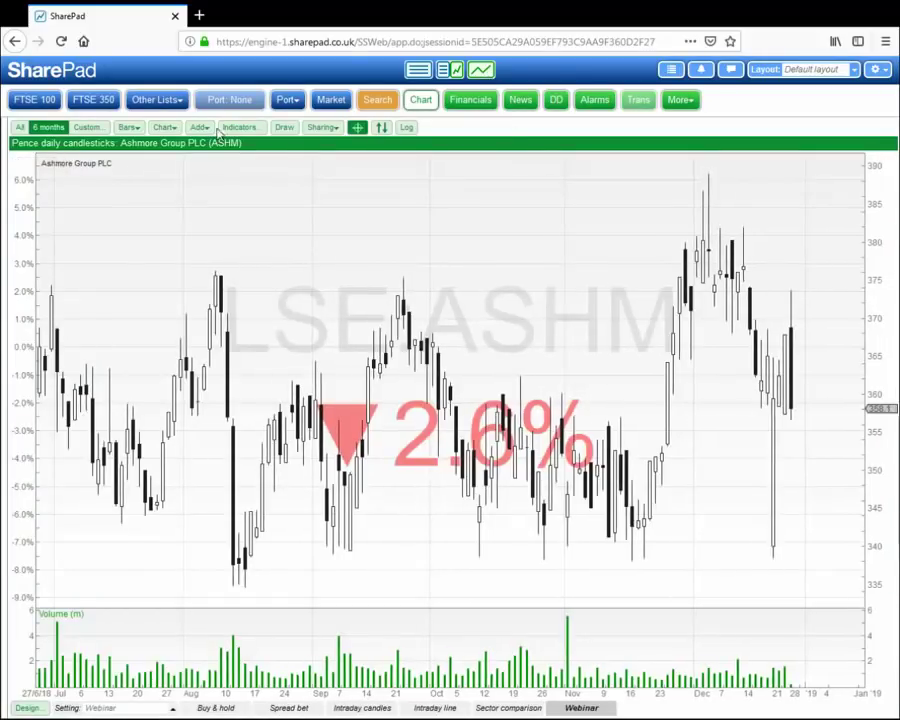
click(202, 129)
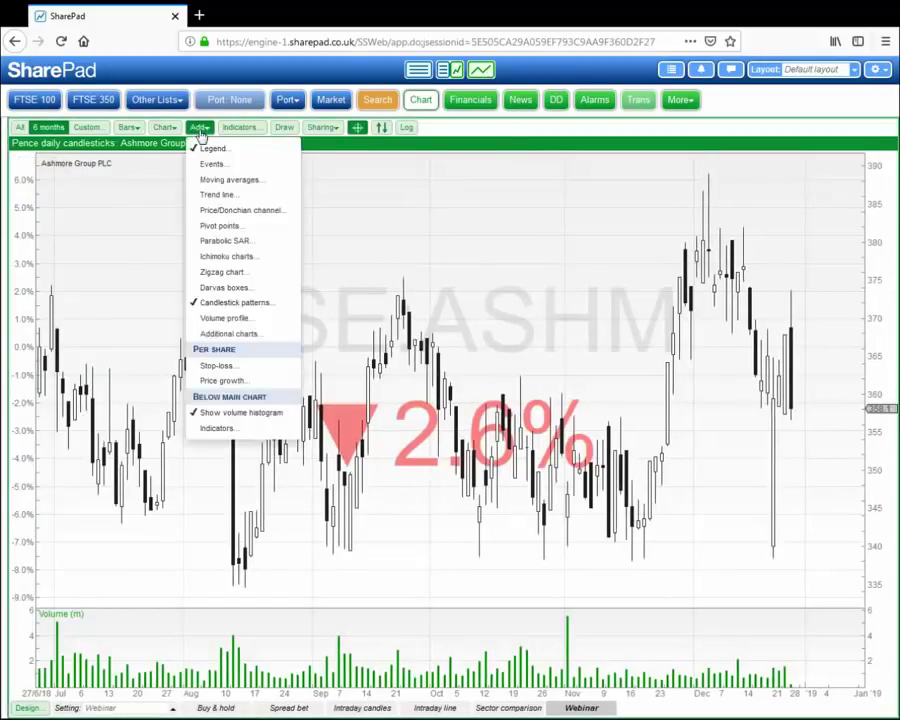
click(233, 304)
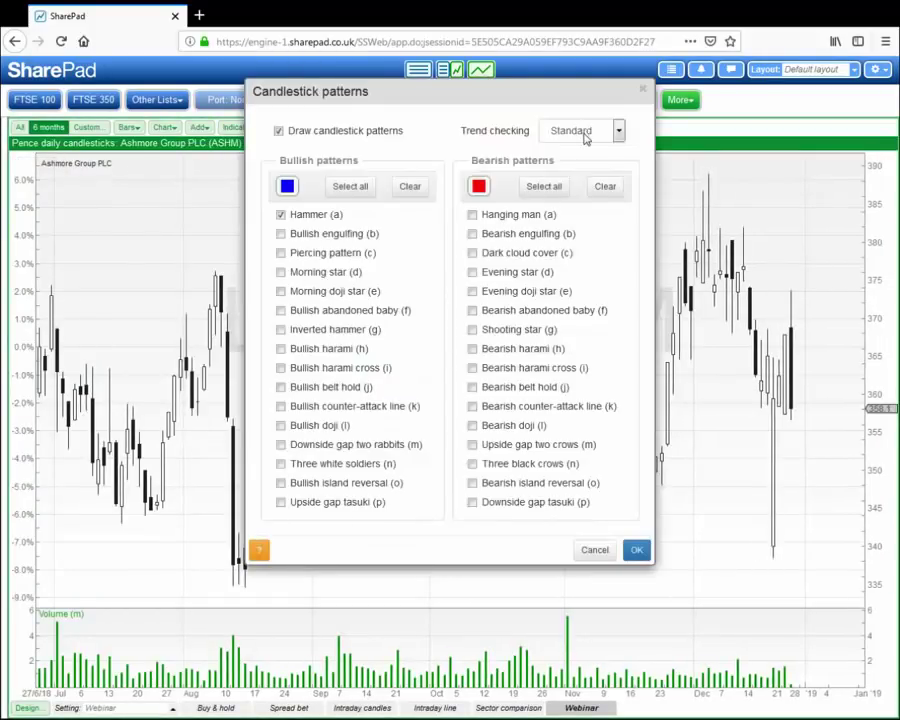
click(587, 133)
click(573, 180)
click(636, 549)
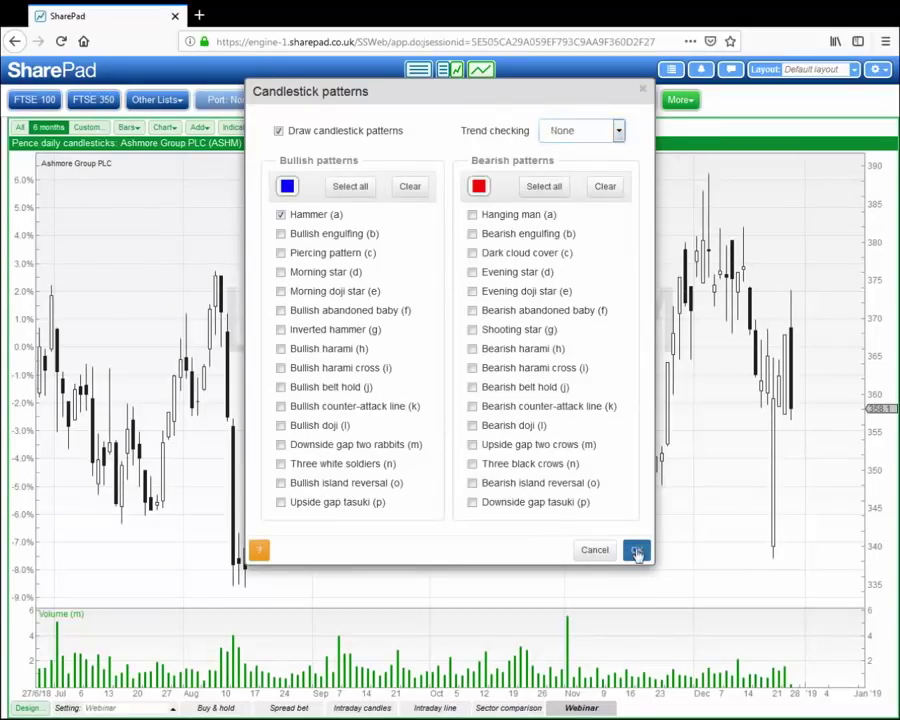
Change the Ashmore Group candlestick chart's bar period to 1 week.
click(163, 129)
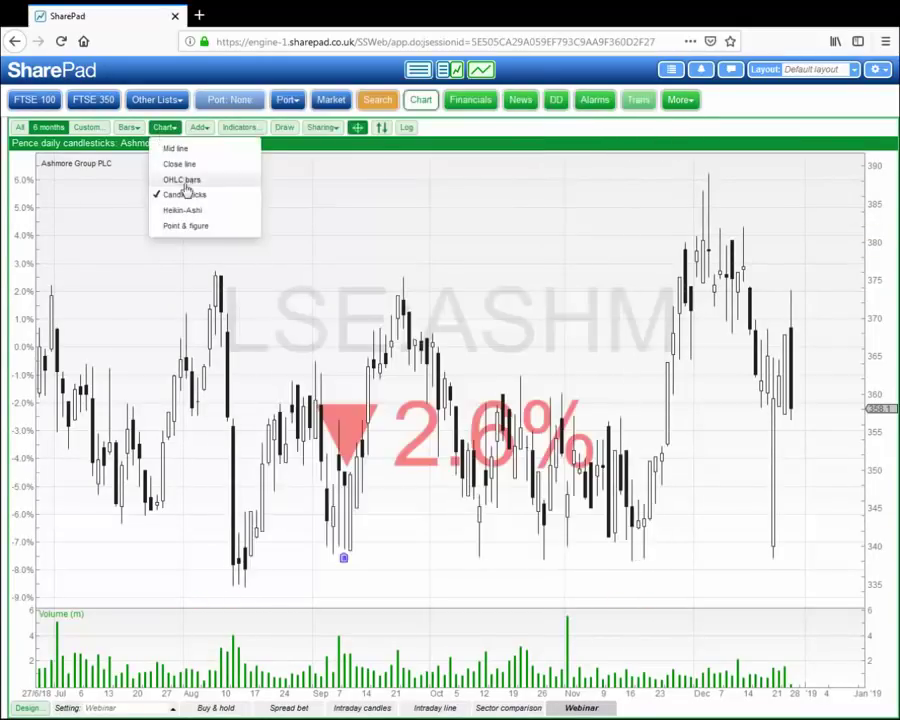
click(133, 130)
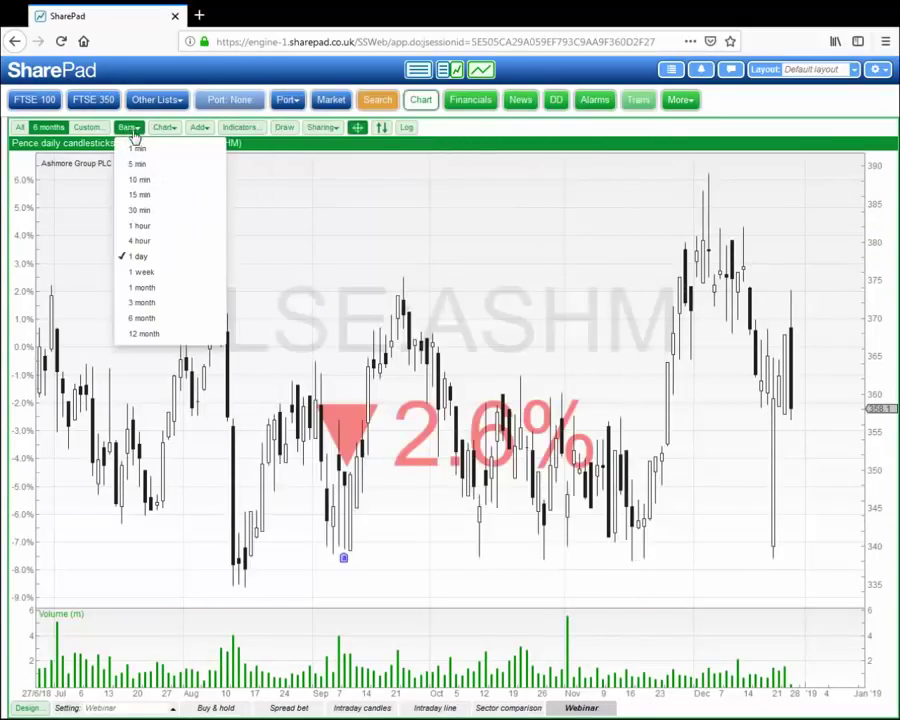
click(142, 273)
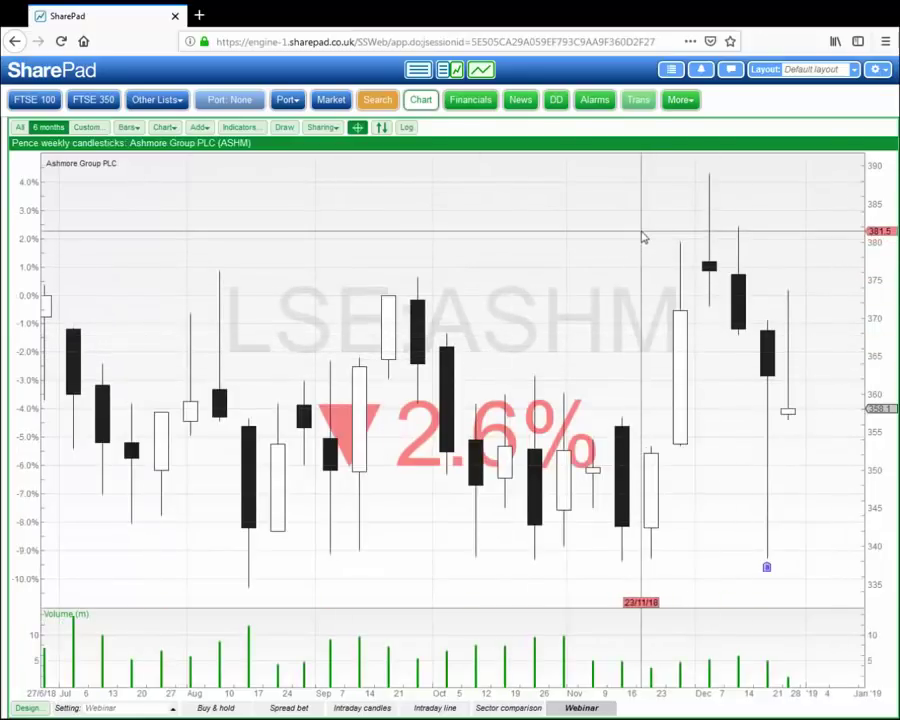
Examine the hammer signals on the weekly charts of the next Hammer filter matches, from Card Factory through JPMorgan US Smaller Companies.
key(Down)
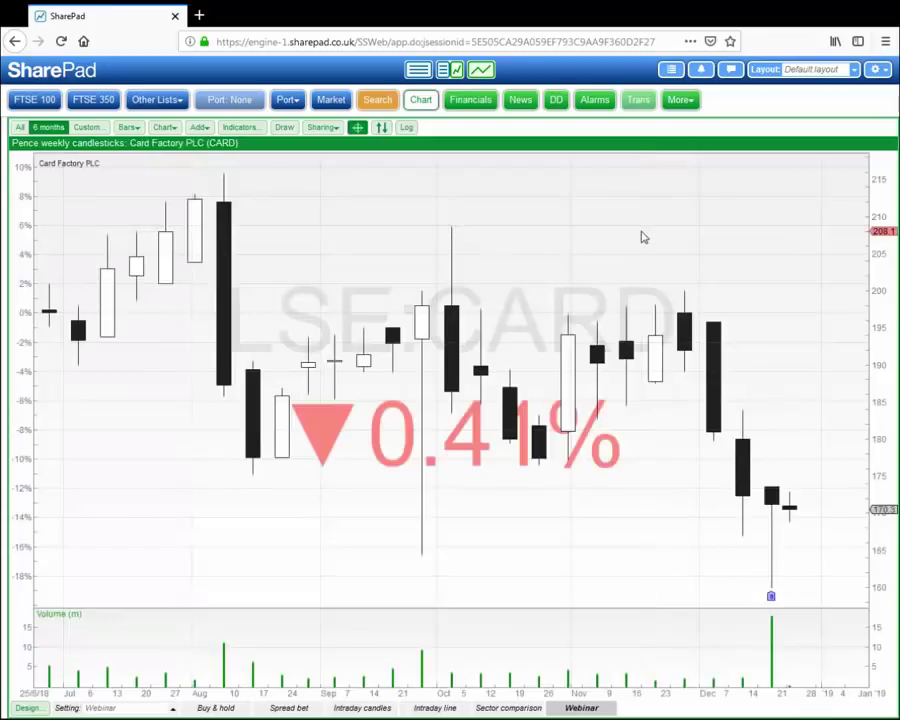
key(Down)
key(Down)
key(Down)
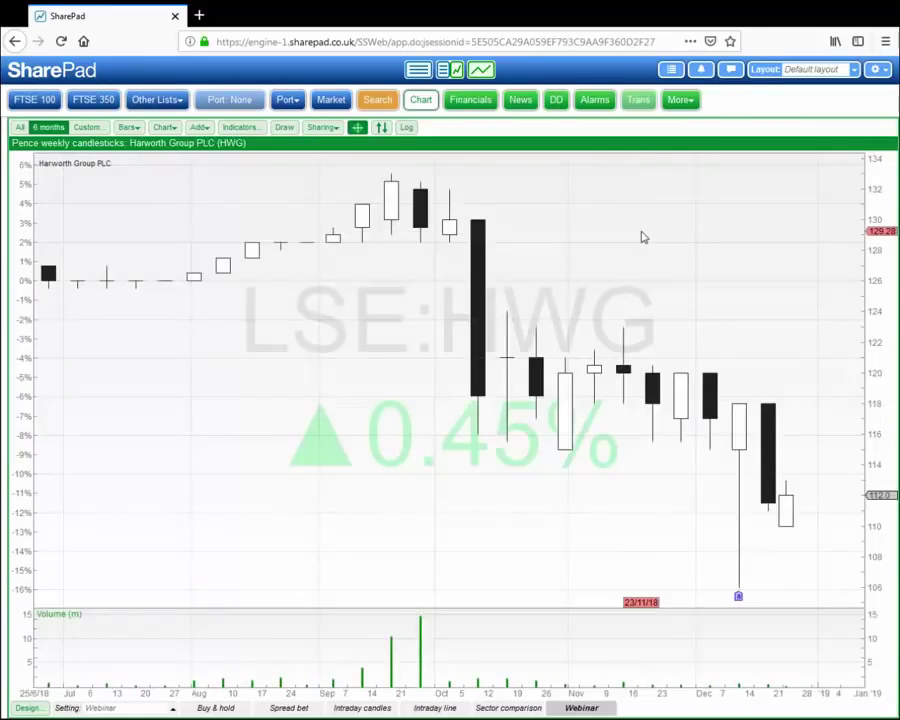
key(Down)
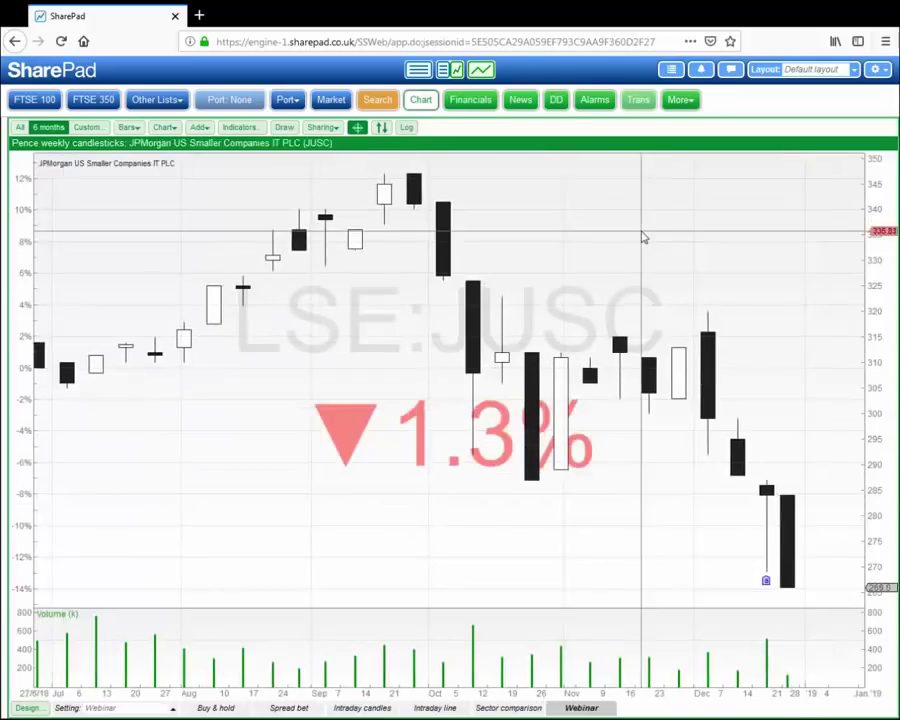